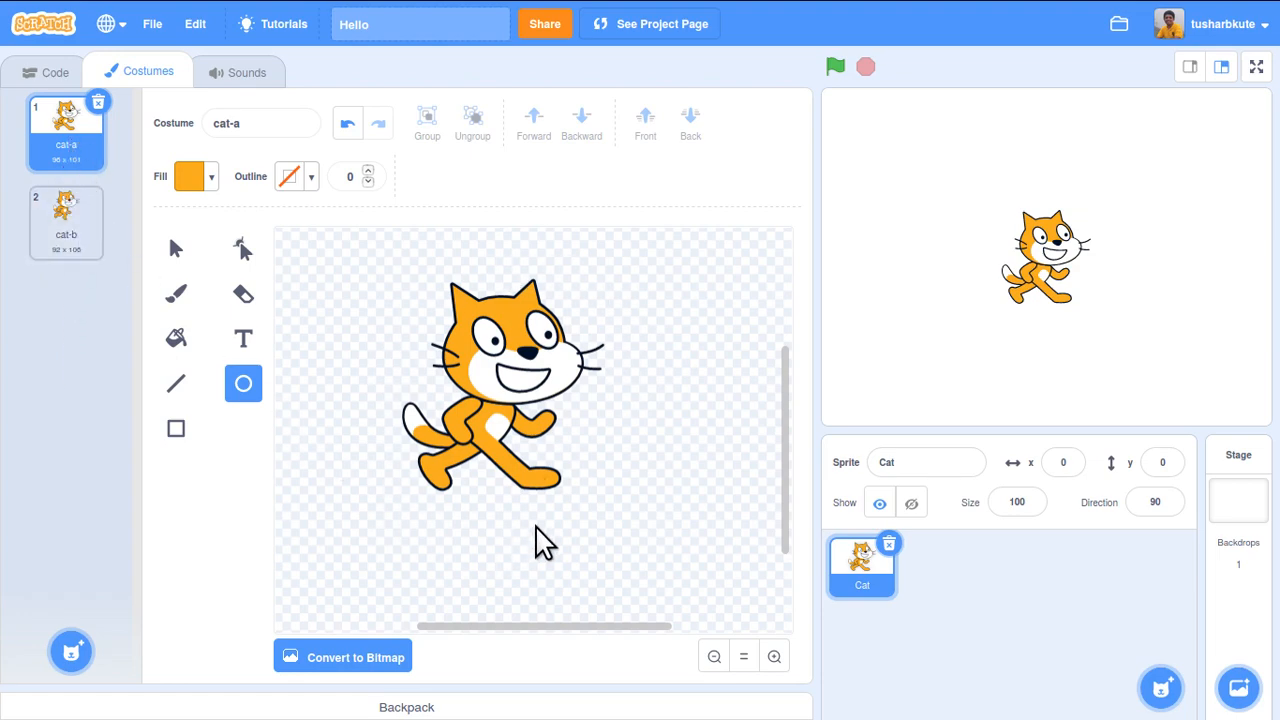
- Compare the cat-a and cat-b costumes by switching between them, and leave cat-b open in the paint editor
{"action": "left_click", "coordinate": [75, 234]}
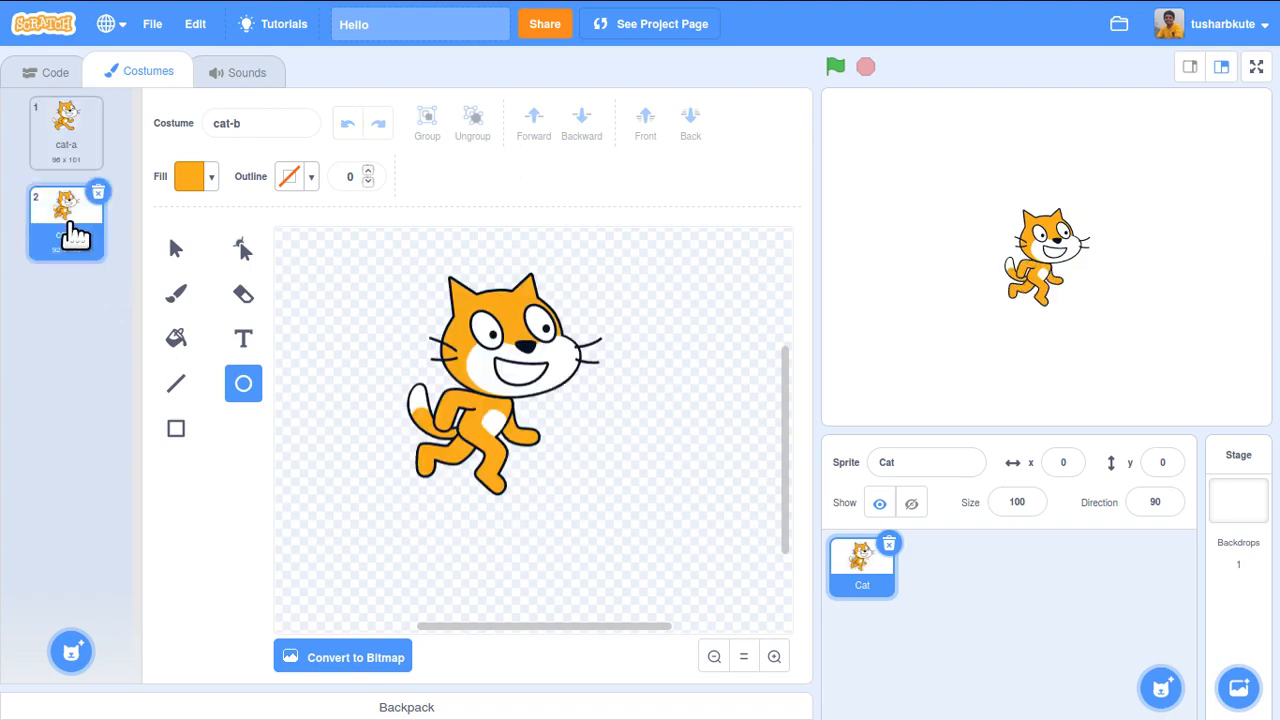
{"action": "left_click", "coordinate": [72, 152]}
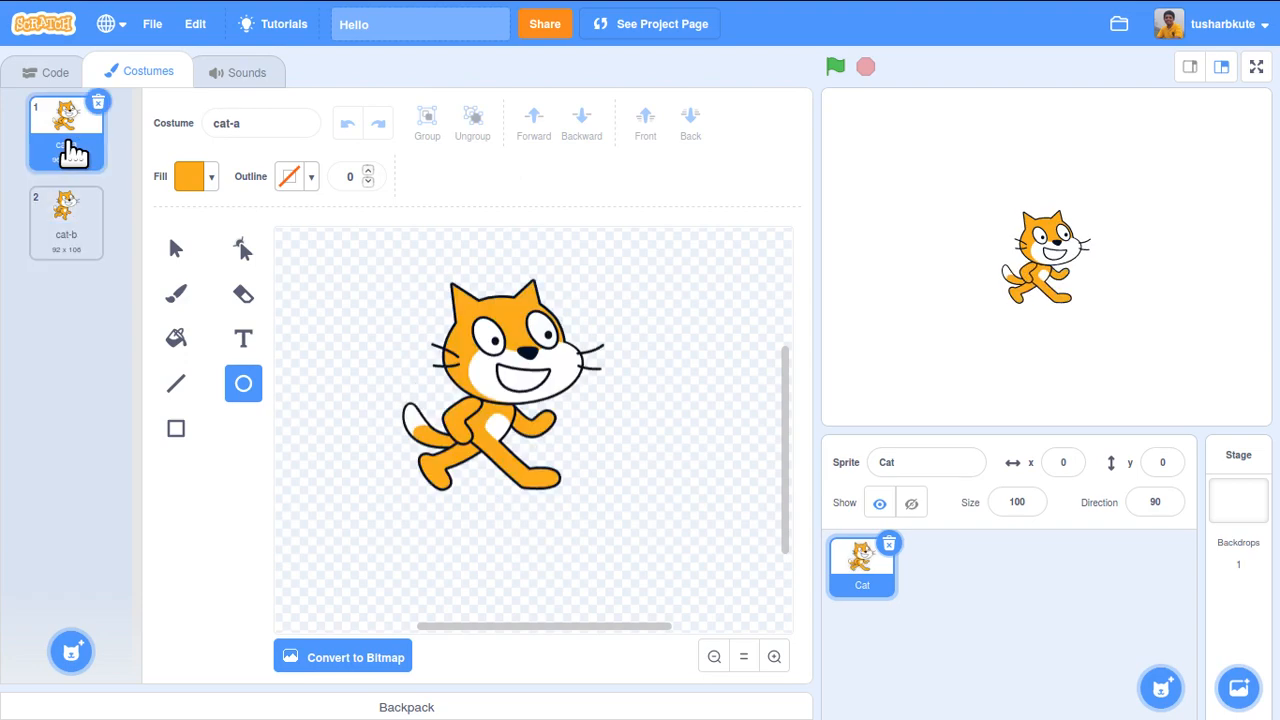
{"action": "left_click", "coordinate": [68, 215]}
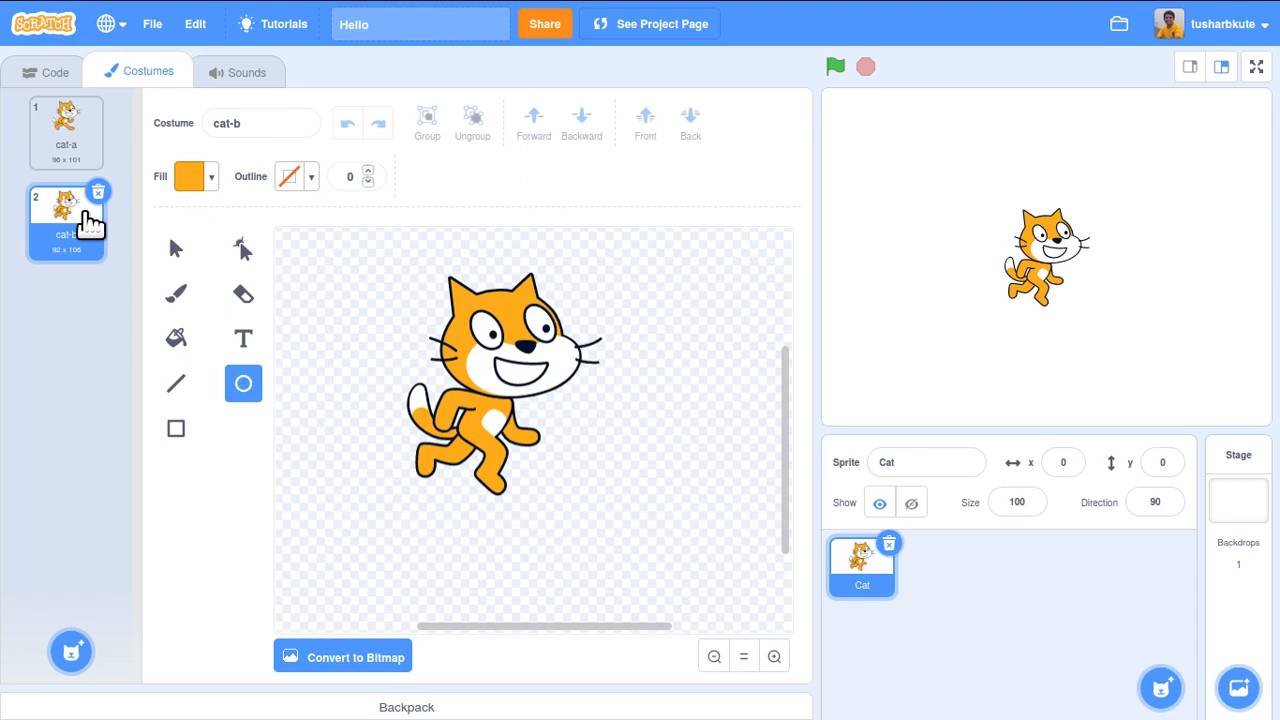
{"action": "left_click", "coordinate": [74, 140]}
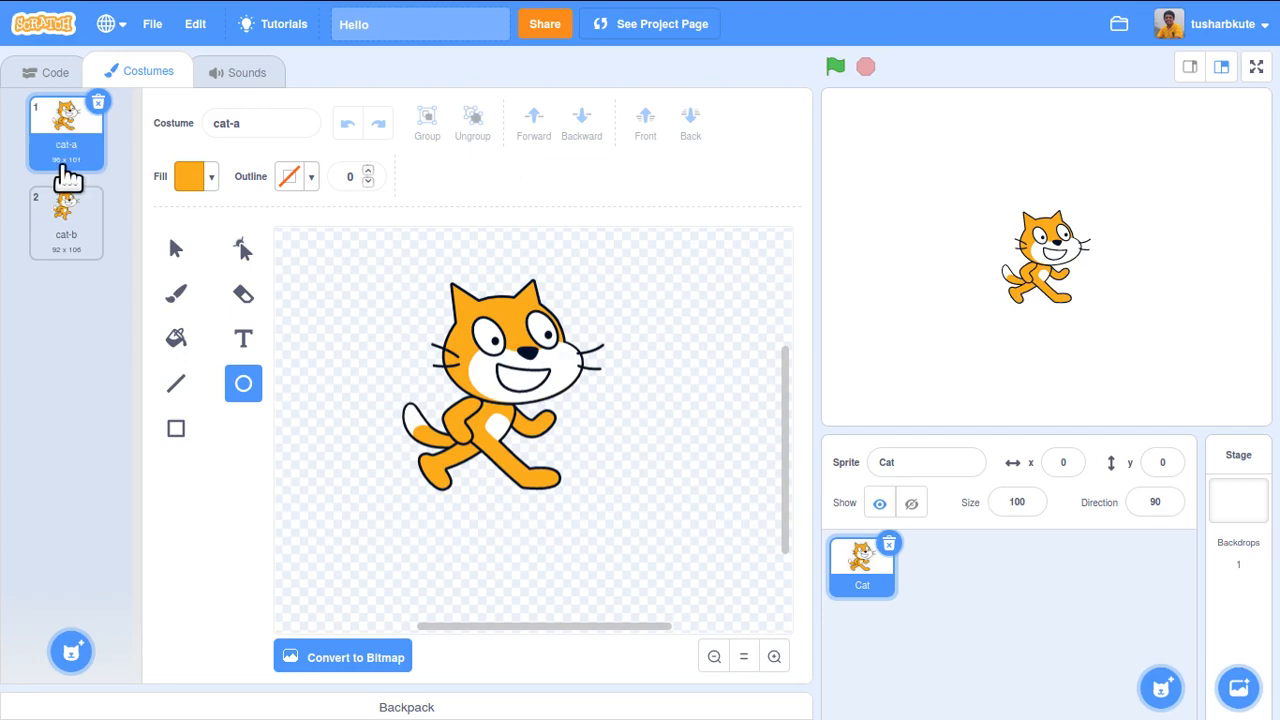
{"action": "left_click", "coordinate": [70, 234]}
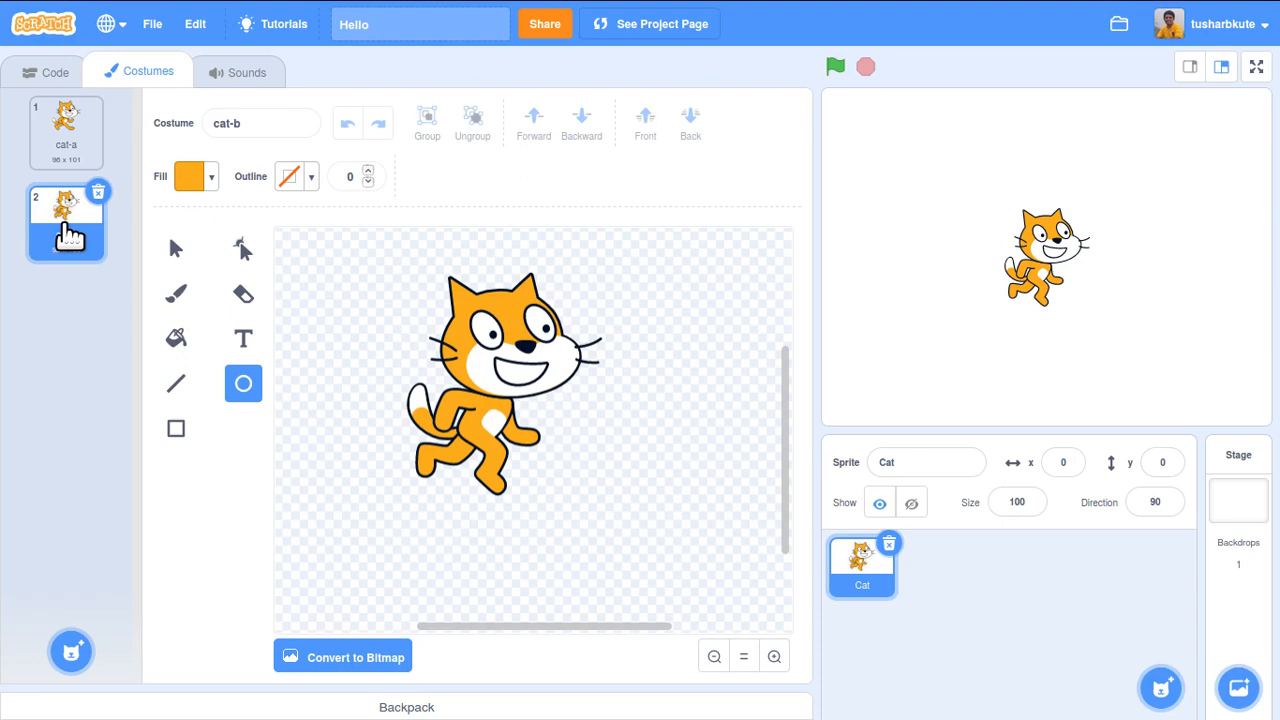
{"action": "left_click", "coordinate": [237, 123]}
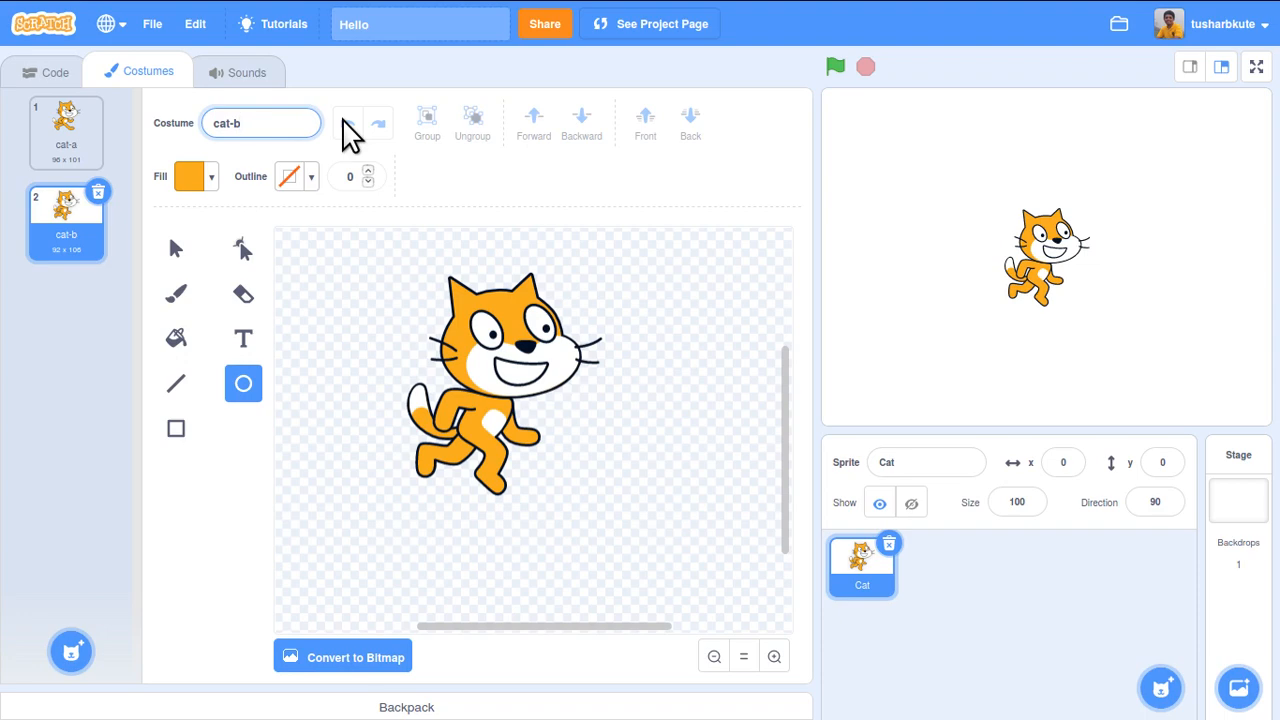
{"action": "mouse_move", "coordinate": [70, 655]}
- Try shifting the cat's head slightly in the cat-b costume with the Select tool, and undo the move
{"action": "left_click", "coordinate": [176, 250]}
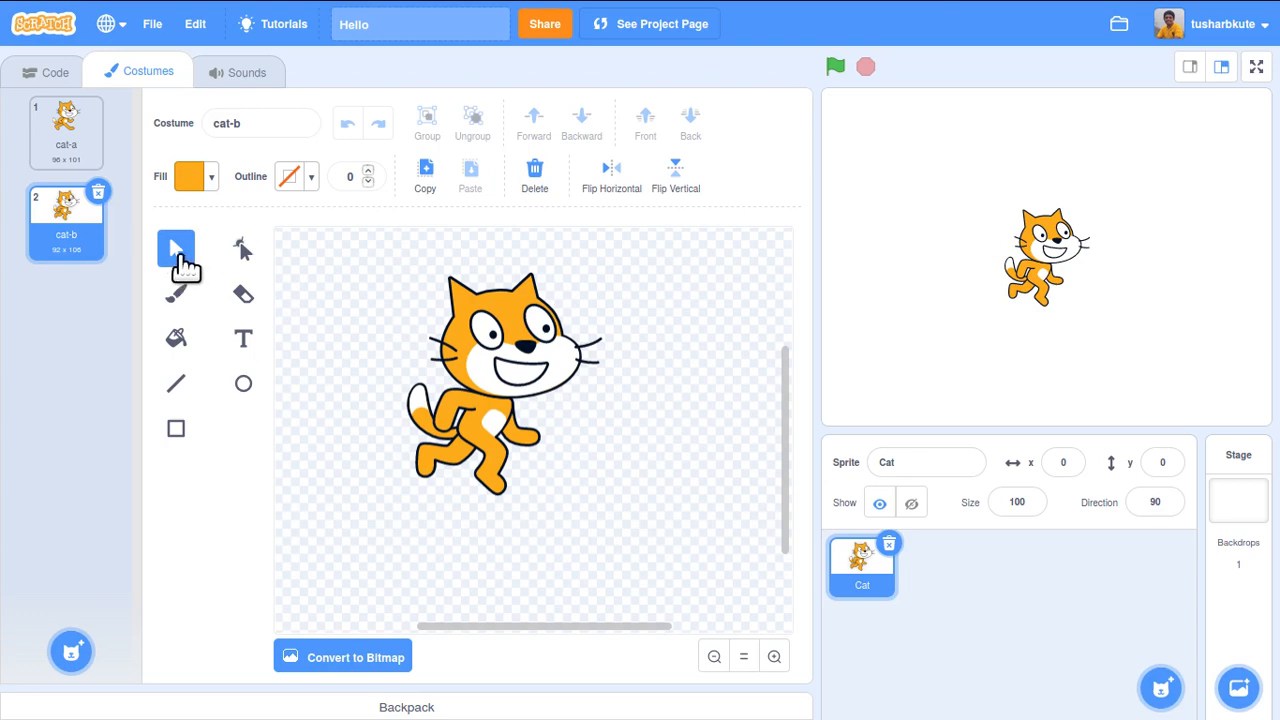
{"action": "left_click", "coordinate": [530, 330]}
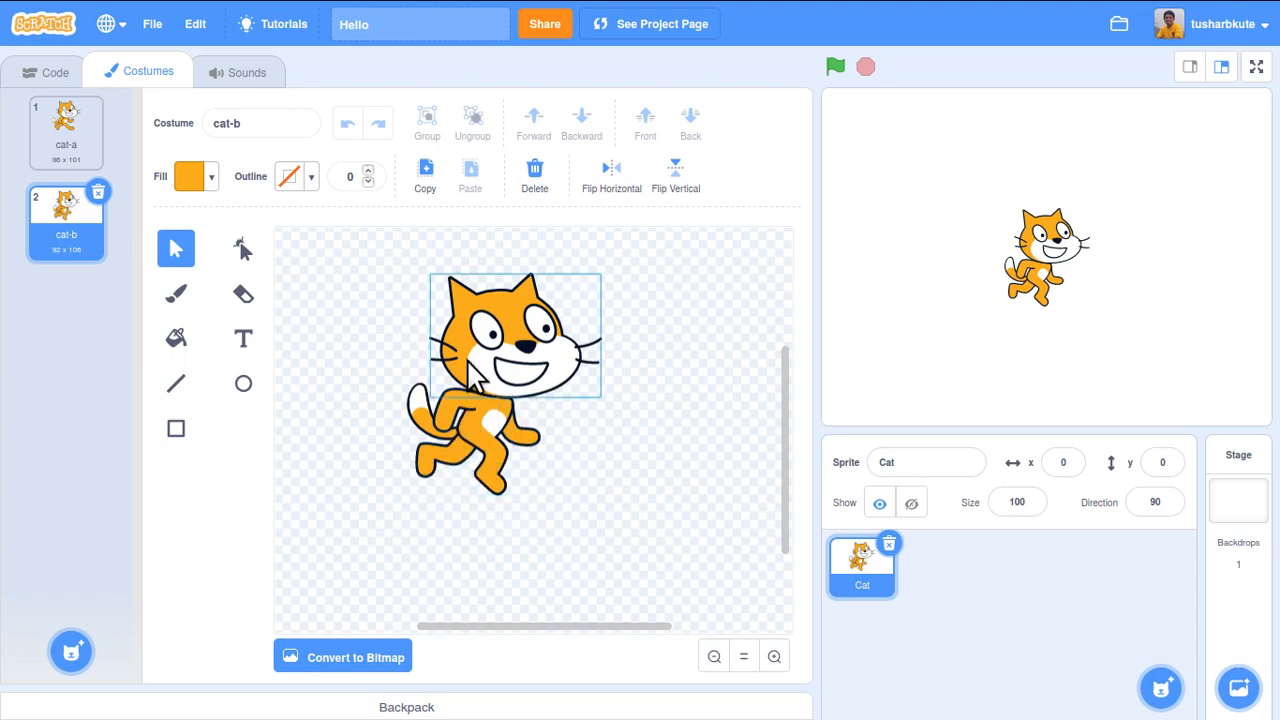
{"action": "left_click", "coordinate": [498, 305]}
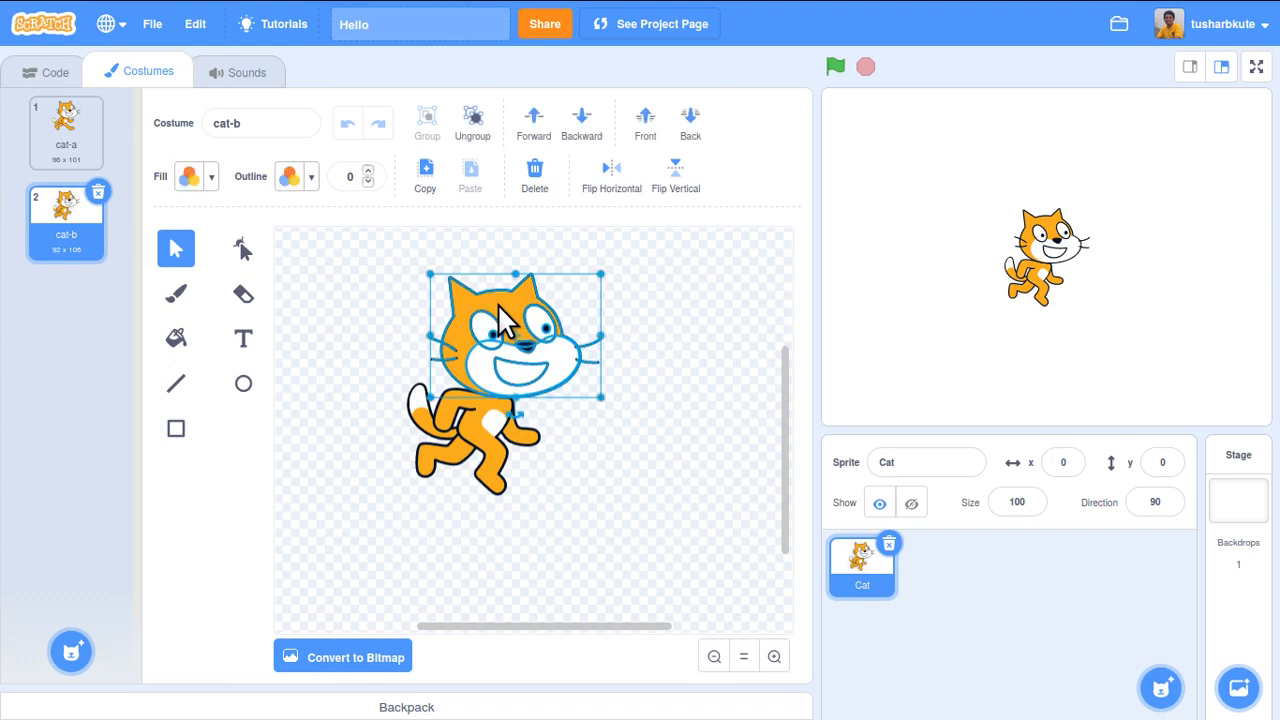
{"action": "mouse_move", "coordinate": [499, 306]}
{"action": "left_mouse_down"}
{"action": "mouse_move", "coordinate": [626, 259]}
{"action": "mouse_move", "coordinate": [496, 309]}
{"action": "left_mouse_up"}
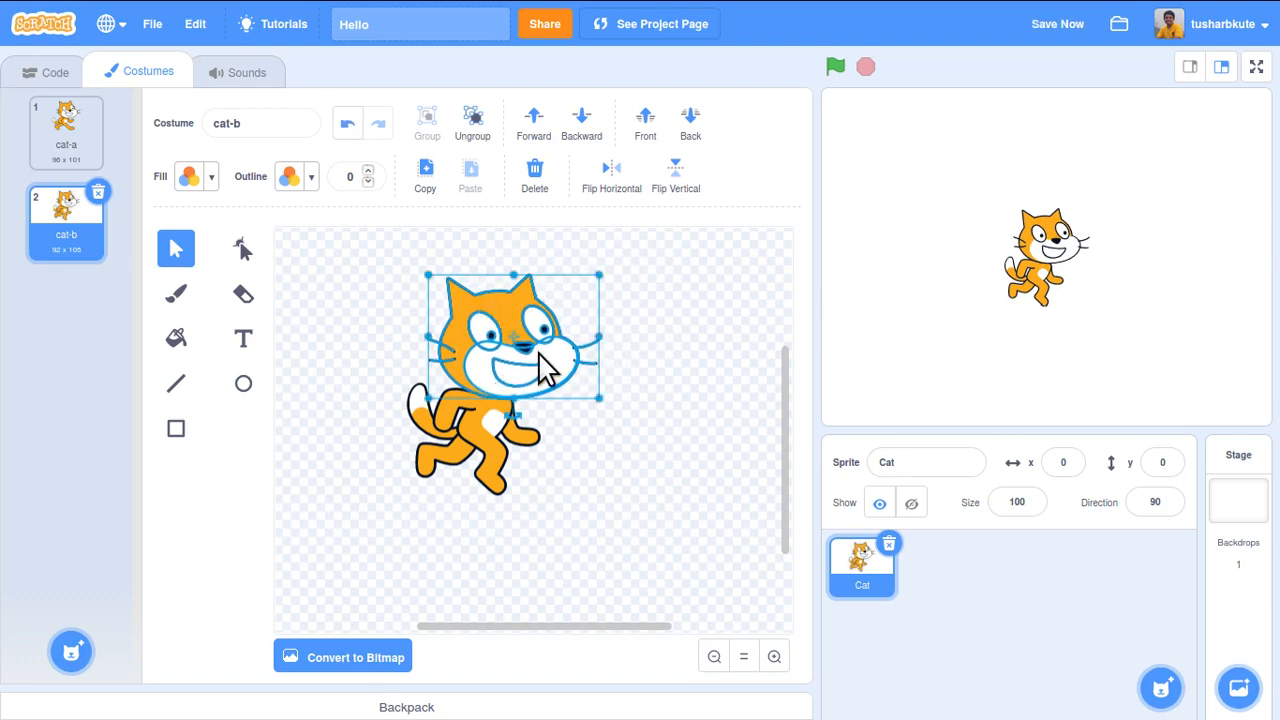
{"action": "left_click", "coordinate": [607, 497]}
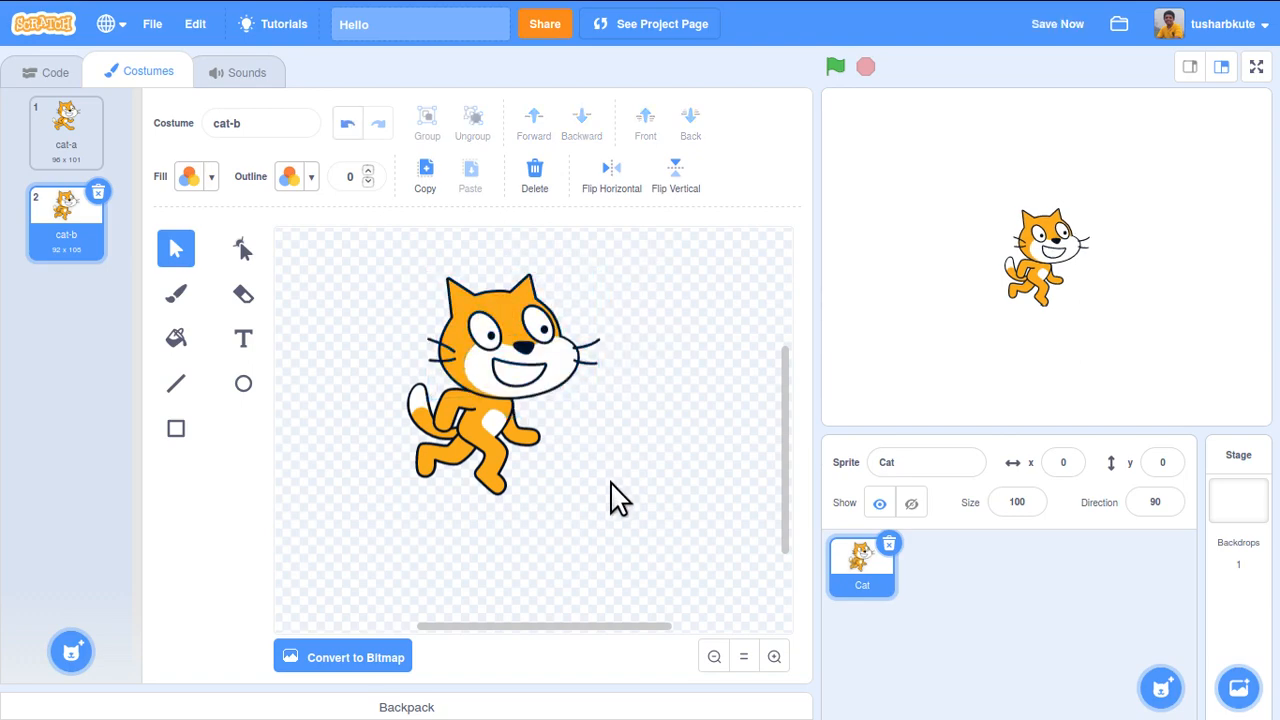
{"action": "key", "text": "ctrl+z"}
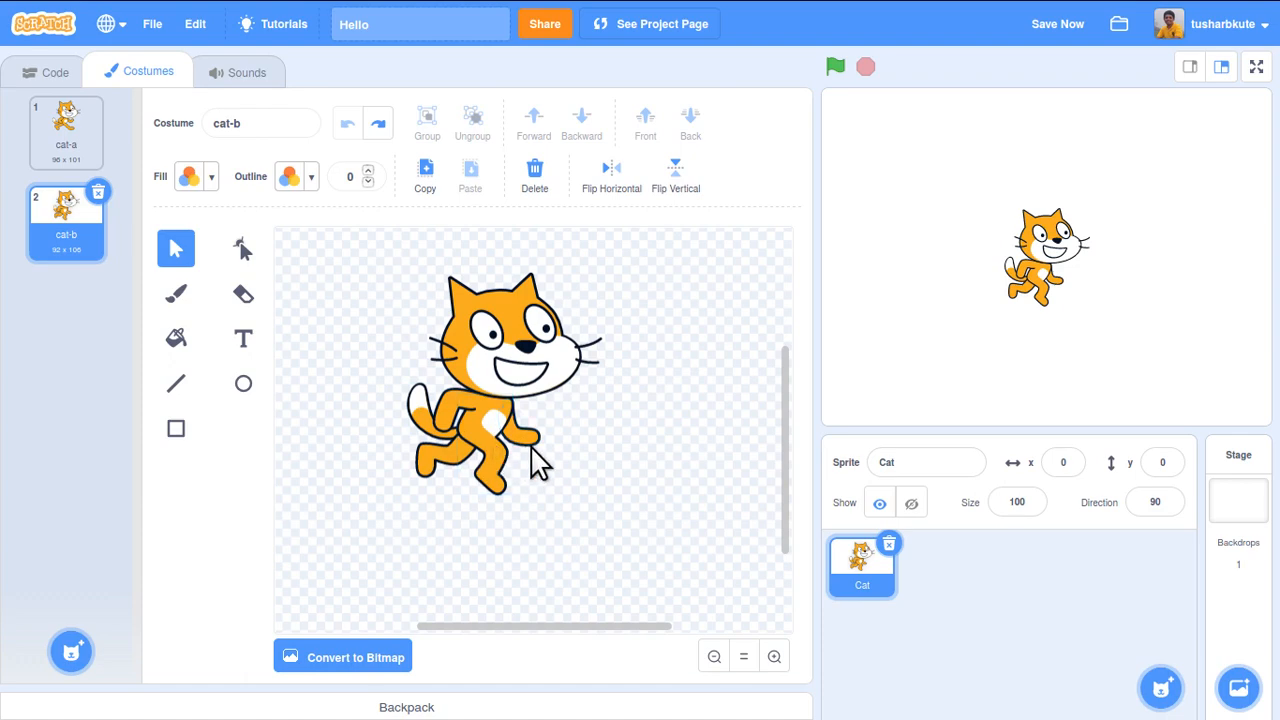
- Scale the cat's head in cat-b down to about 70 percent and recentre it above the body
{"action": "left_click", "coordinate": [500, 320]}
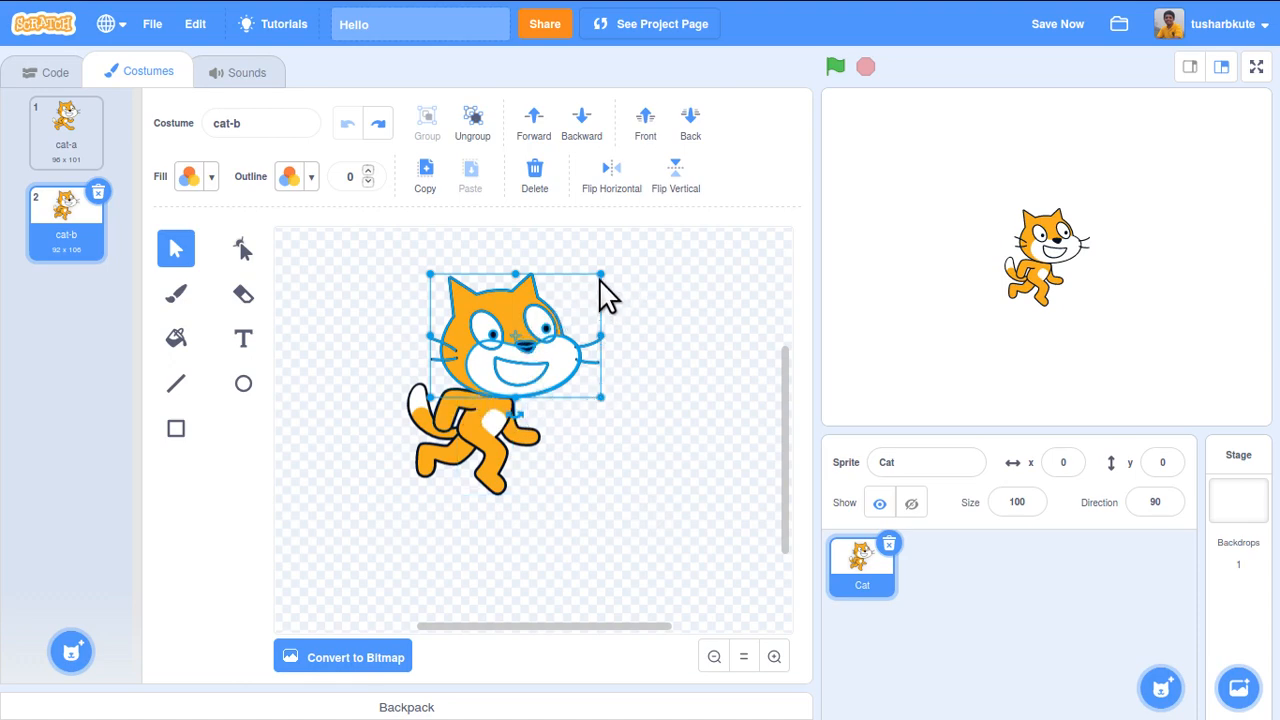
{"action": "left_click_drag", "start_coordinate": [600, 275], "coordinate": [549, 333]}
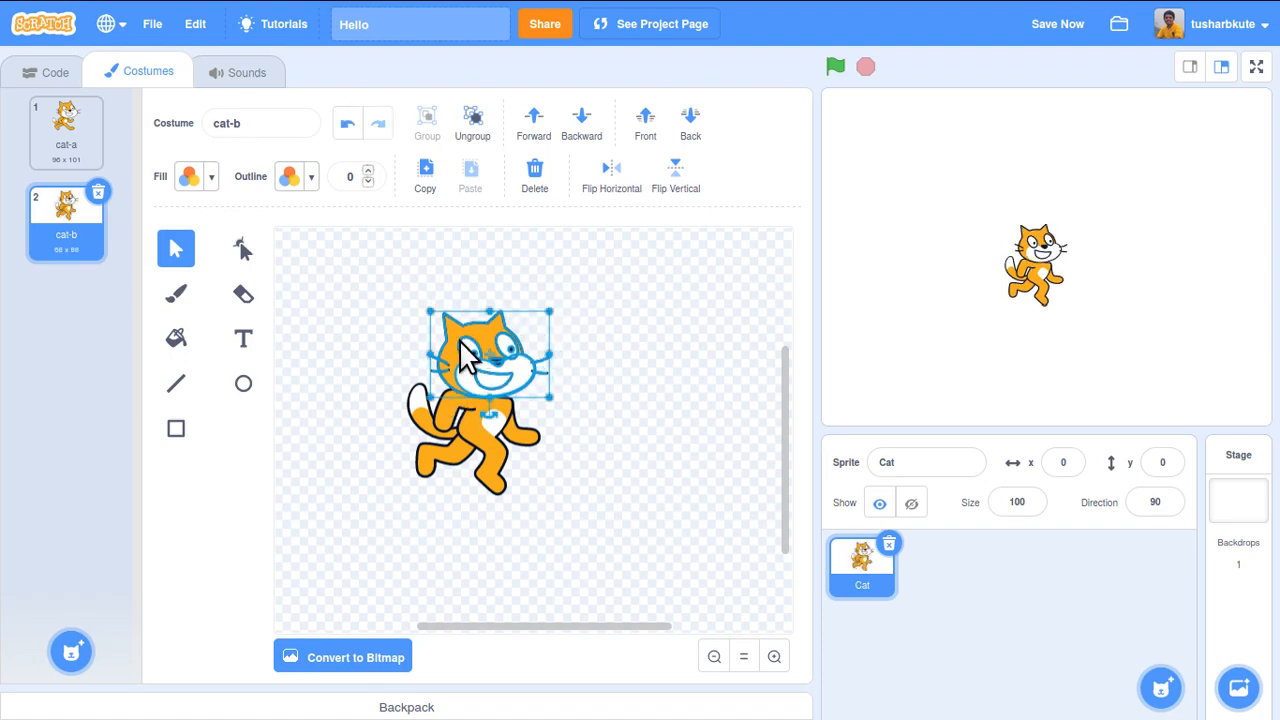
{"action": "mouse_move", "coordinate": [465, 355]}
{"action": "left_mouse_down"}
{"action": "mouse_move", "coordinate": [458, 345]}
{"action": "mouse_move", "coordinate": [476, 341]}
{"action": "left_mouse_up"}
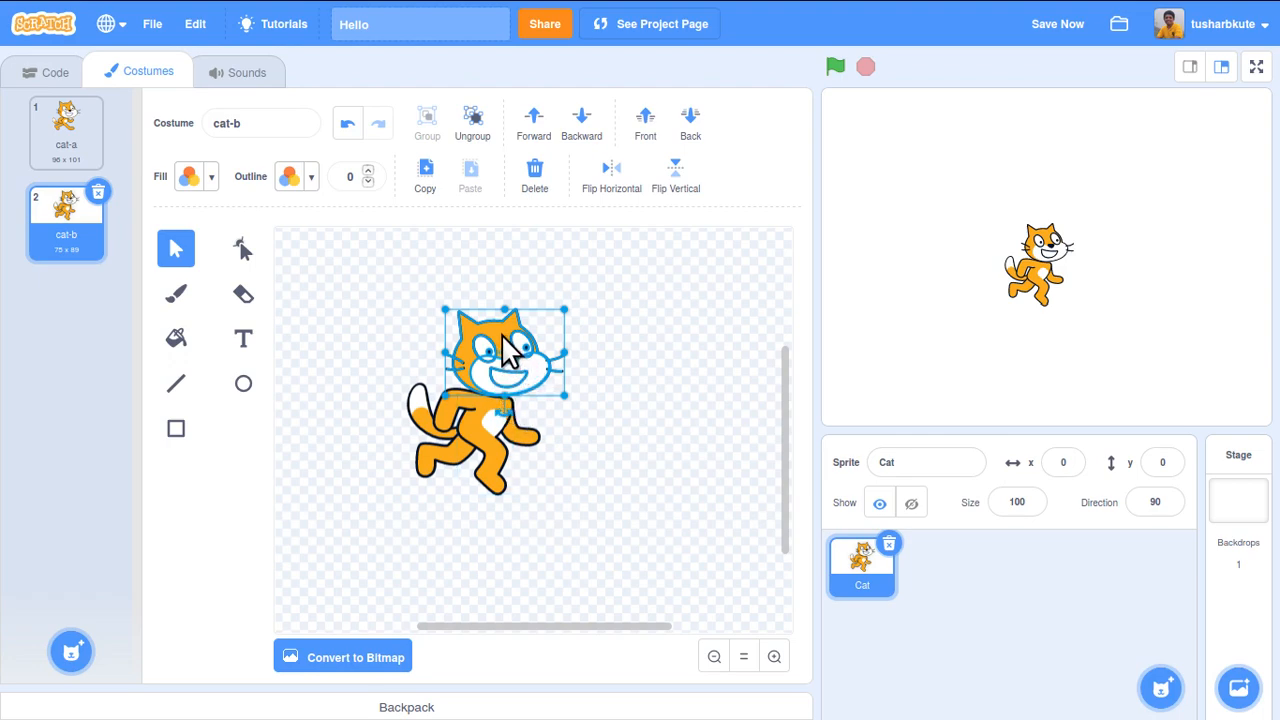
- Lift the cat's head off the body, rotate it slightly and set it back on the neck
{"action": "left_click_drag", "start_coordinate": [503, 340], "coordinate": [531, 278]}
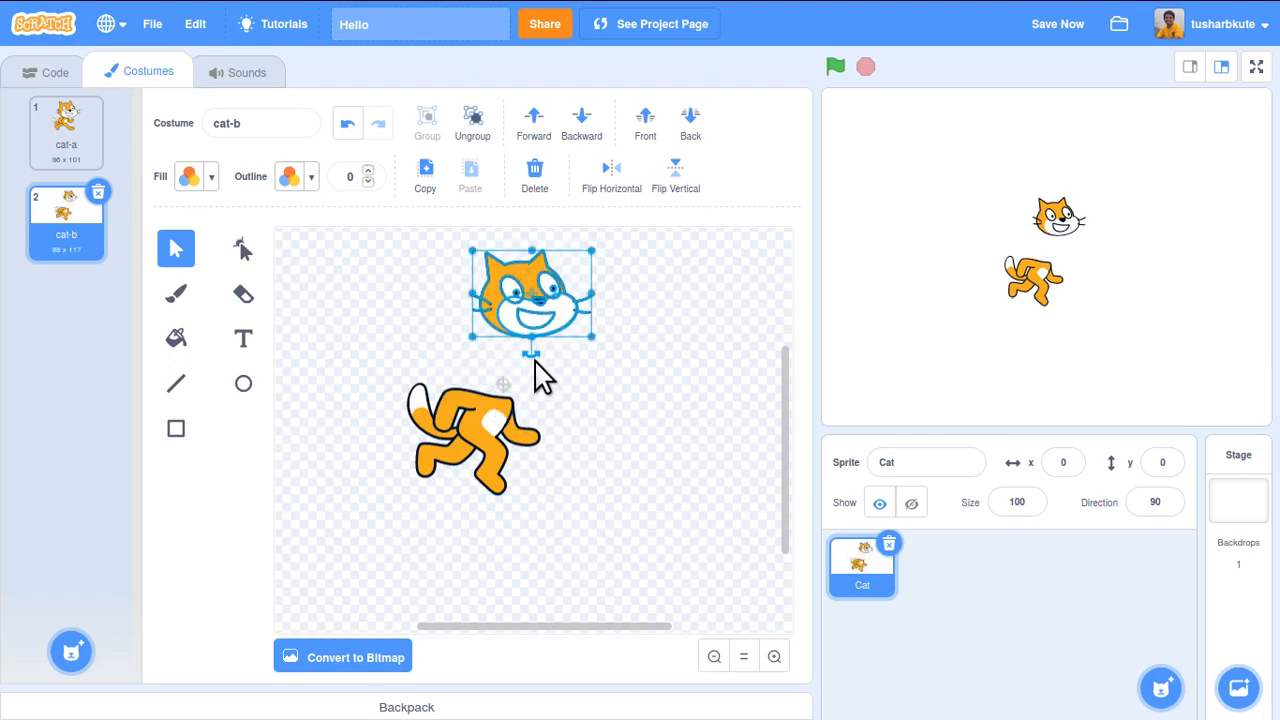
{"action": "mouse_move", "coordinate": [536, 354]}
{"action": "left_mouse_down"}
{"action": "mouse_move", "coordinate": [566, 343]}
{"action": "mouse_move", "coordinate": [527, 365]}
{"action": "mouse_move", "coordinate": [474, 354]}
{"action": "mouse_move", "coordinate": [530, 357]}
{"action": "mouse_move", "coordinate": [571, 330]}
{"action": "mouse_move", "coordinate": [551, 363]}
{"action": "mouse_move", "coordinate": [500, 360]}
{"action": "mouse_move", "coordinate": [533, 362]}
{"action": "left_mouse_up"}
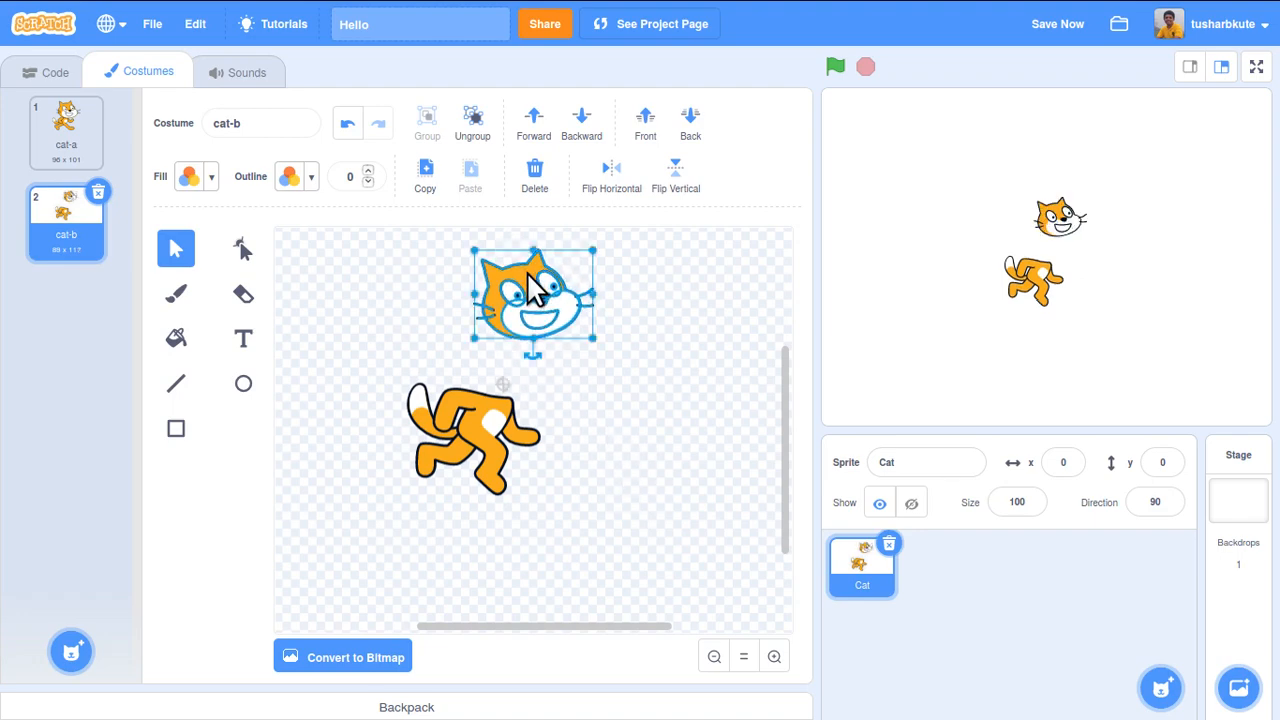
{"action": "left_click_drag", "start_coordinate": [527, 274], "coordinate": [499, 338]}
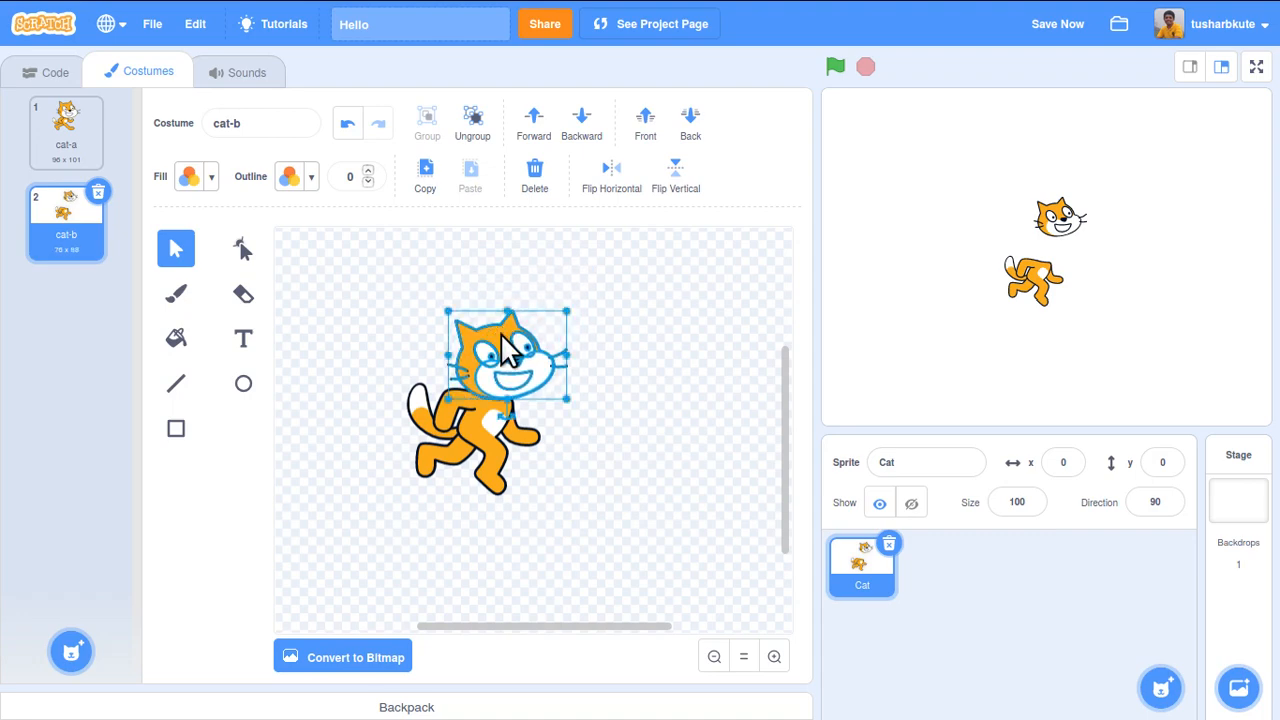
{"action": "left_click", "coordinate": [646, 465]}
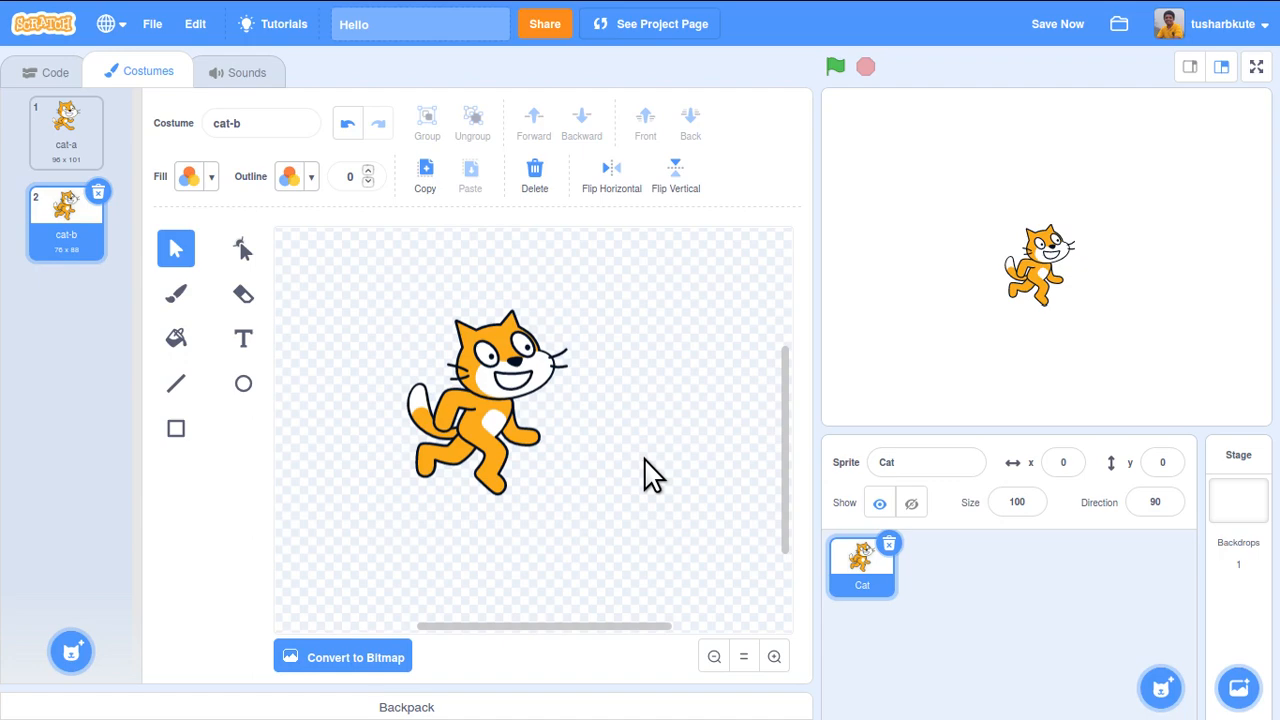
- Try painting around the cat's mouth with the Brush in purple at size 10, and undo the painting
{"action": "left_click", "coordinate": [180, 296]}
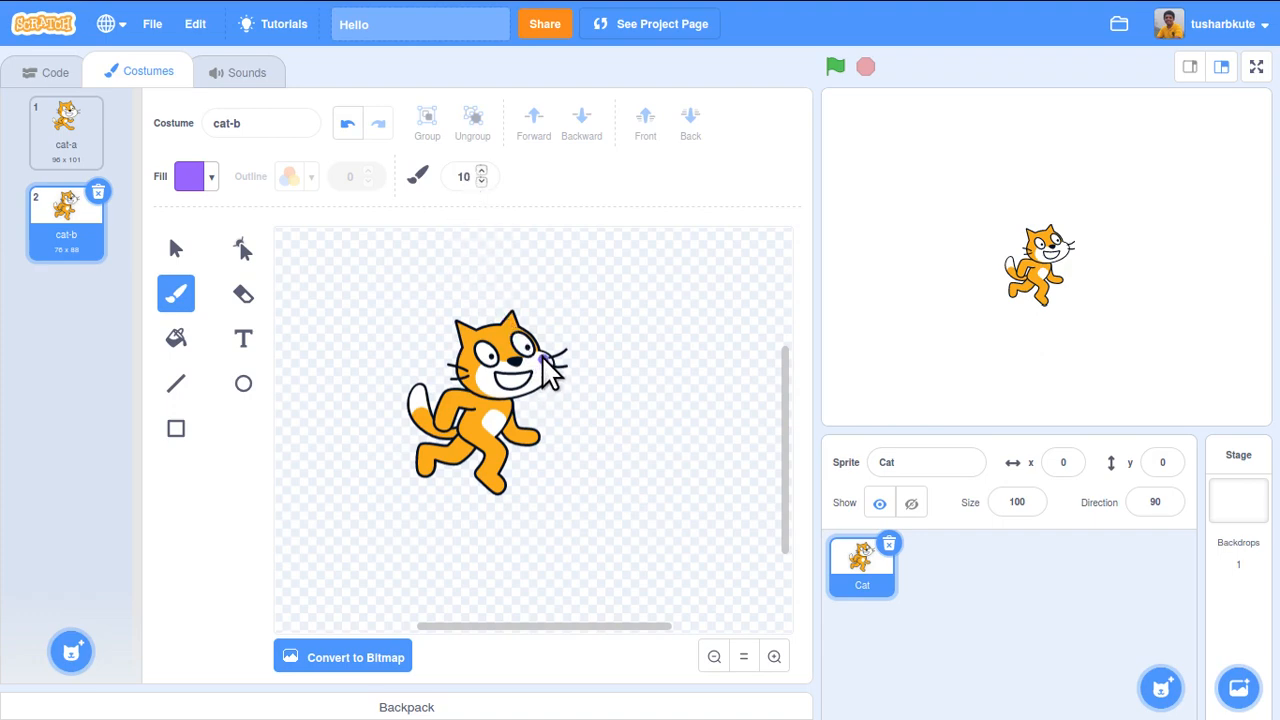
{"action": "mouse_move", "coordinate": [543, 358]}
{"action": "left_mouse_down"}
{"action": "mouse_move", "coordinate": [542, 380]}
{"action": "mouse_move", "coordinate": [522, 392]}
{"action": "mouse_move", "coordinate": [483, 378]}
{"action": "left_mouse_up"}
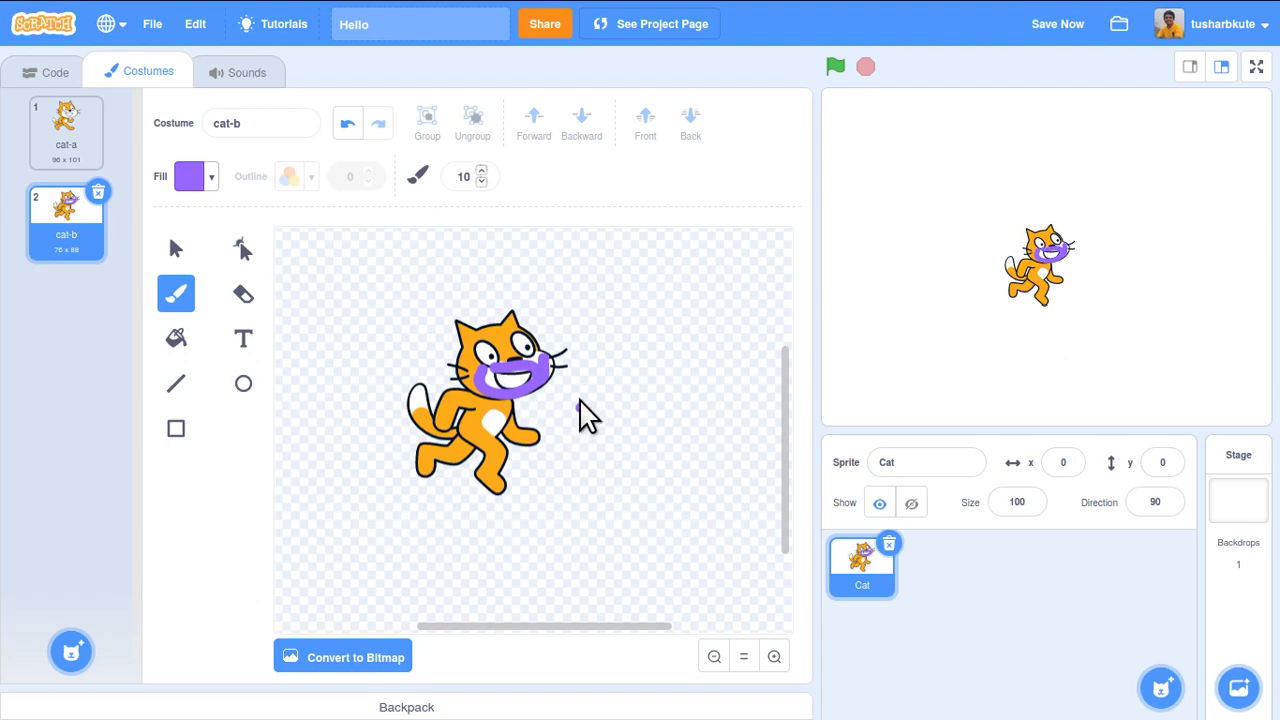
{"action": "left_click", "coordinate": [347, 128]}
{"action": "left_click", "coordinate": [347, 128]}
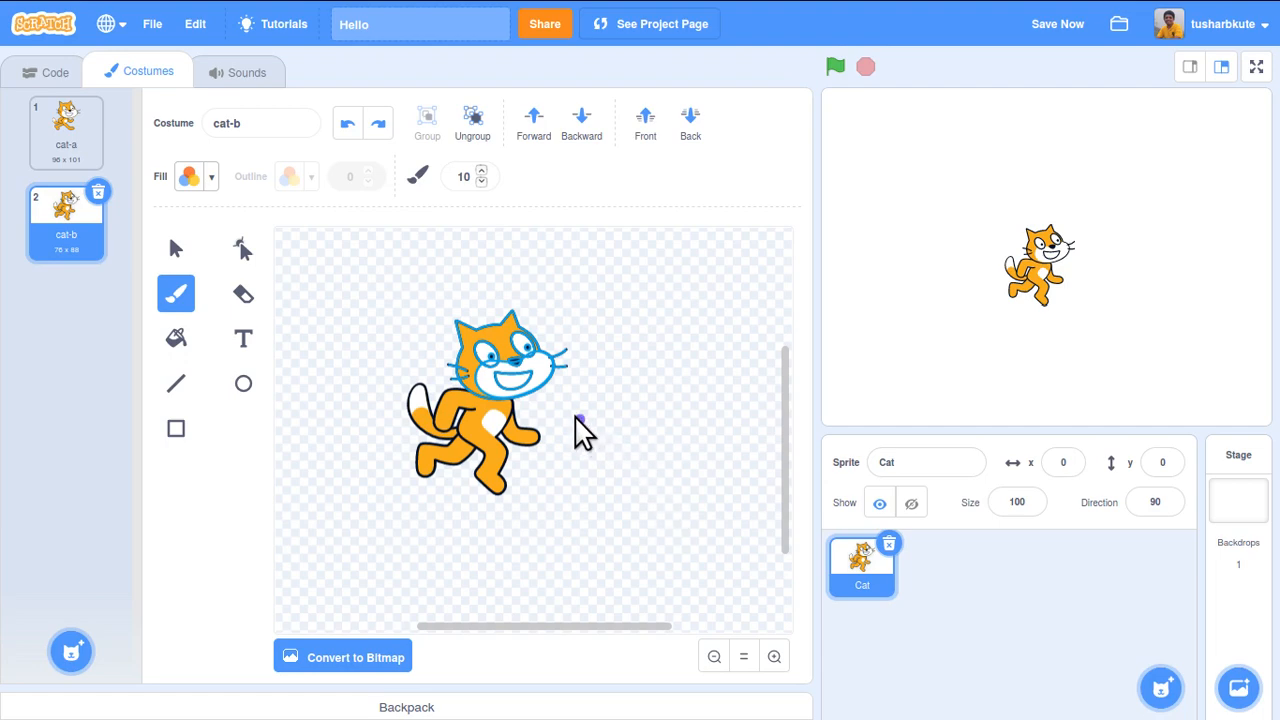
- Set the brush size to 5 and try a short stroke beside the cat's mouth, undoing it
{"action": "left_click", "coordinate": [463, 177]}
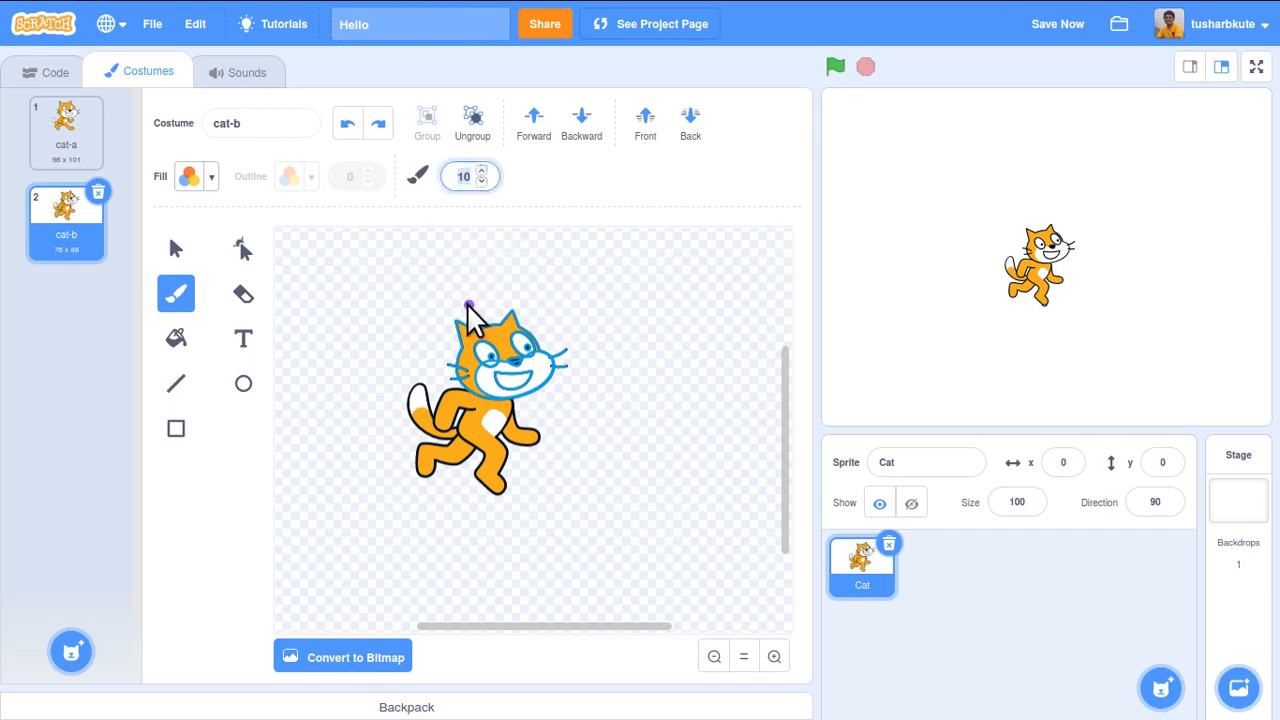
{"action": "type", "text": "5"}
{"action": "key", "text": "Return"}
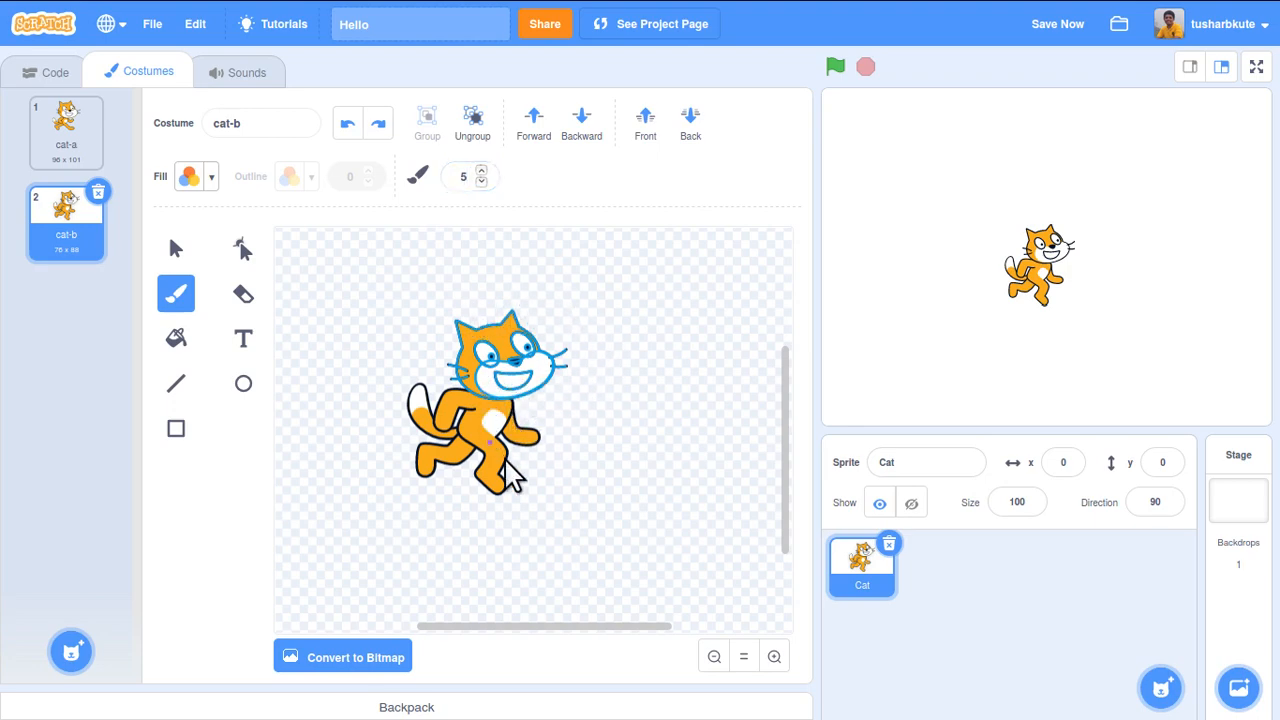
{"action": "mouse_move", "coordinate": [543, 365]}
{"action": "left_mouse_down"}
{"action": "mouse_move", "coordinate": [537, 389]}
{"action": "mouse_move", "coordinate": [526, 386]}
{"action": "mouse_move", "coordinate": [537, 383]}
{"action": "left_mouse_up"}
{"action": "key", "text": "ctrl+z"}
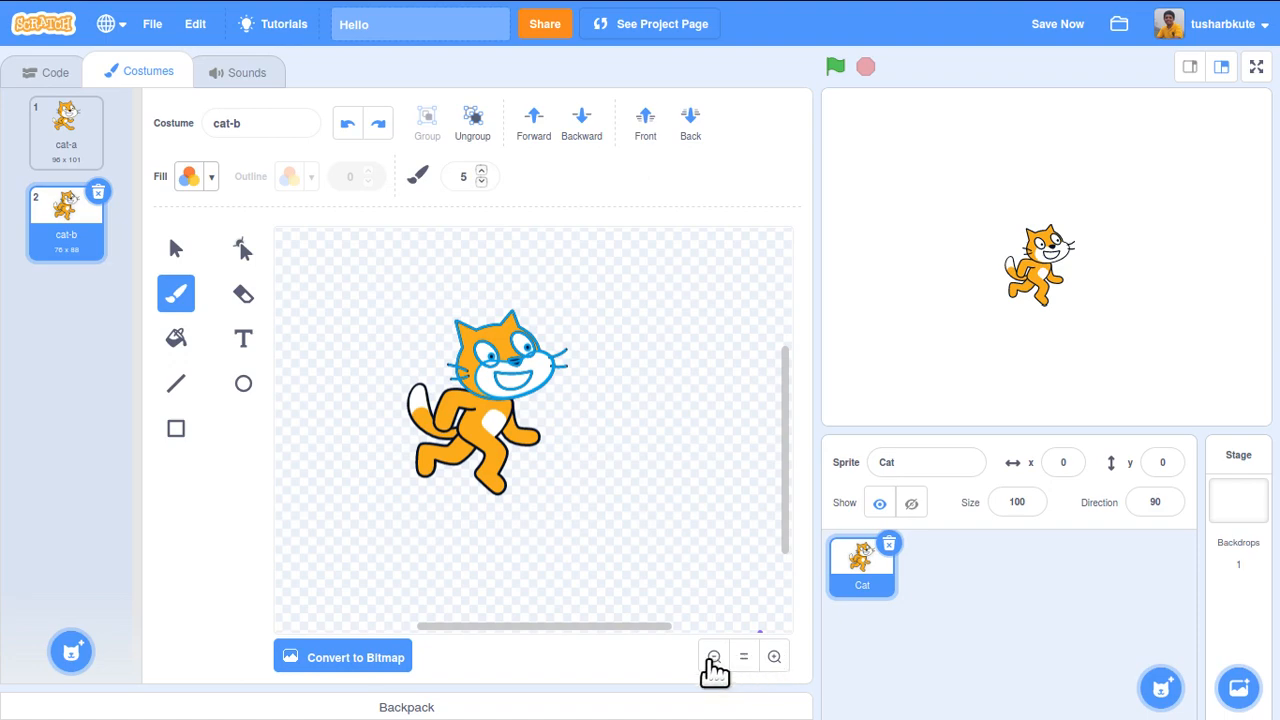
- Examine the cat-b drawing at different zoom levels, including the full canvas, and finish with an enlarged view of the cat
{"action": "left_click", "coordinate": [774, 657]}
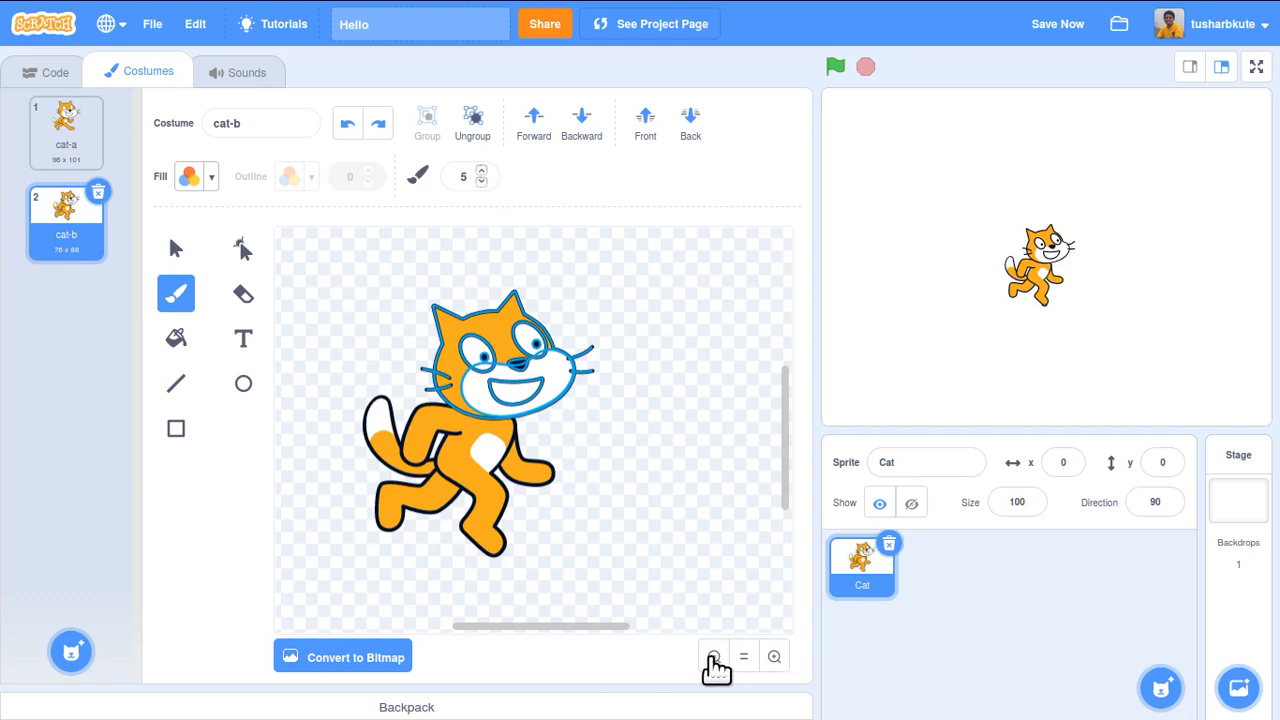
{"action": "left_click", "coordinate": [713, 657]}
{"action": "left_click", "coordinate": [713, 657]}
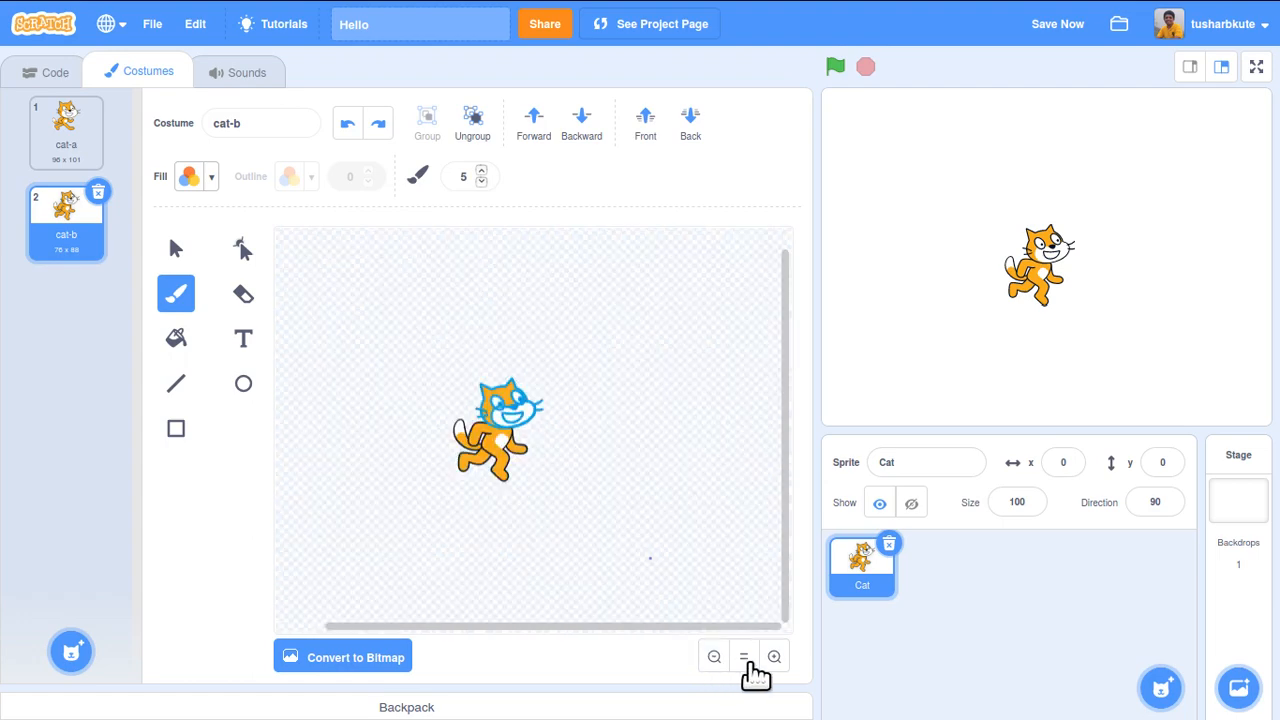
{"action": "left_click", "coordinate": [745, 658]}
{"action": "left_click", "coordinate": [774, 657]}
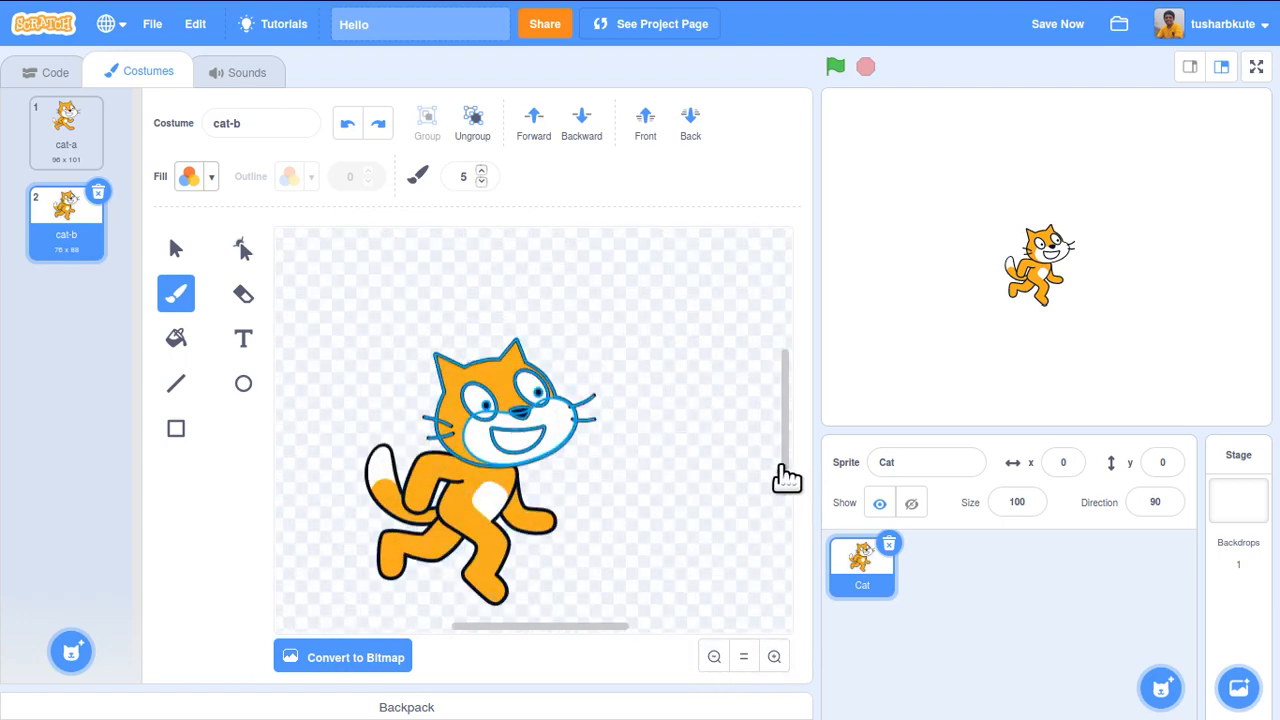
{"action": "left_click_drag", "start_coordinate": [786, 478], "coordinate": [790, 495]}
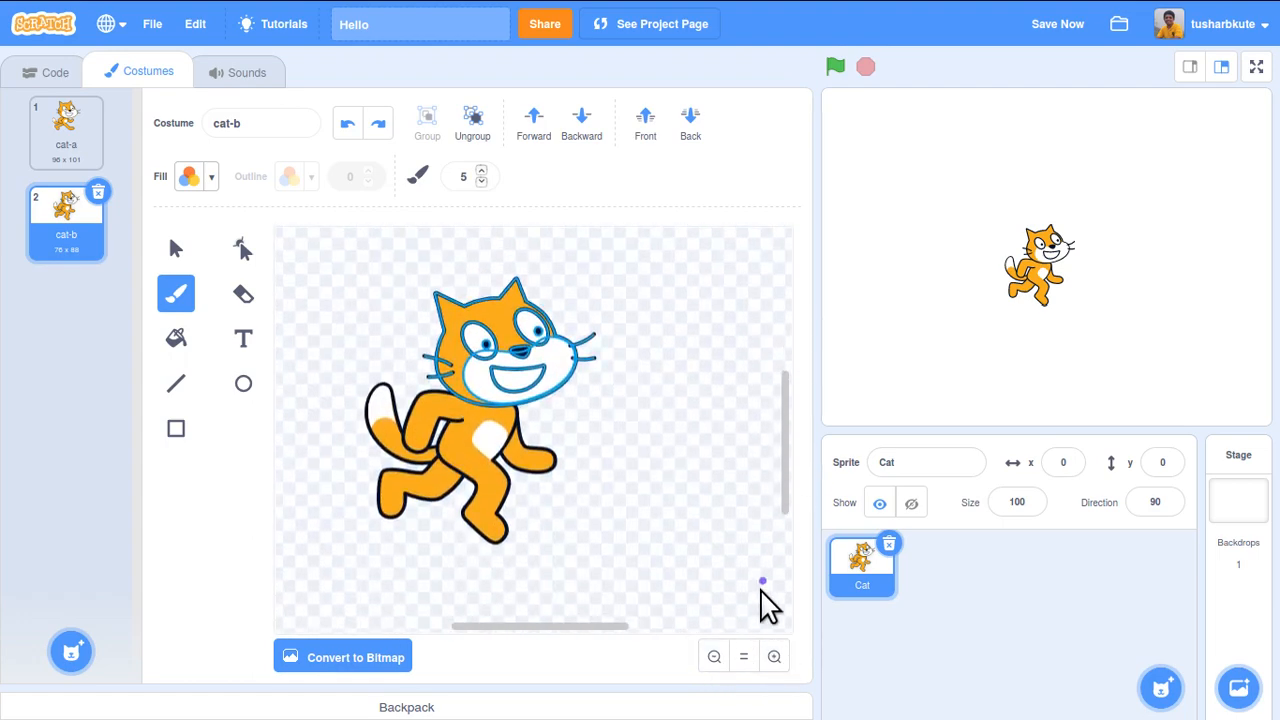
{"action": "left_click", "coordinate": [745, 658]}
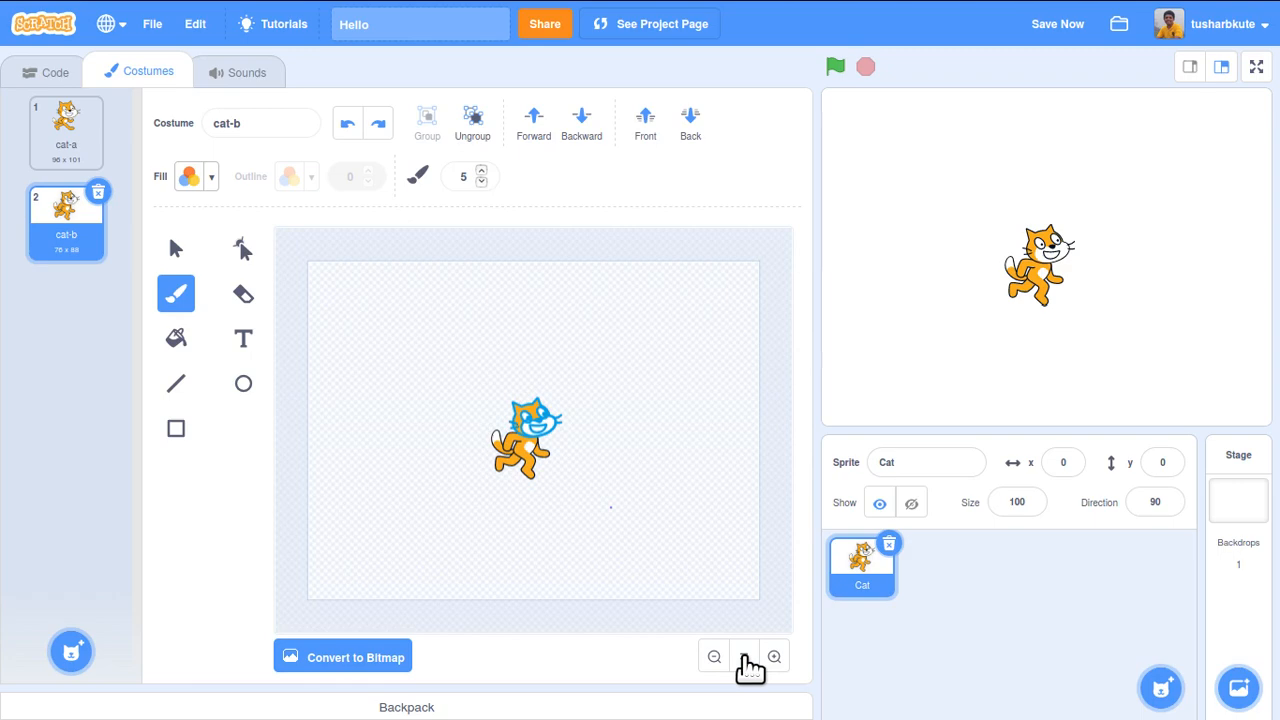
{"action": "left_click", "coordinate": [774, 657]}
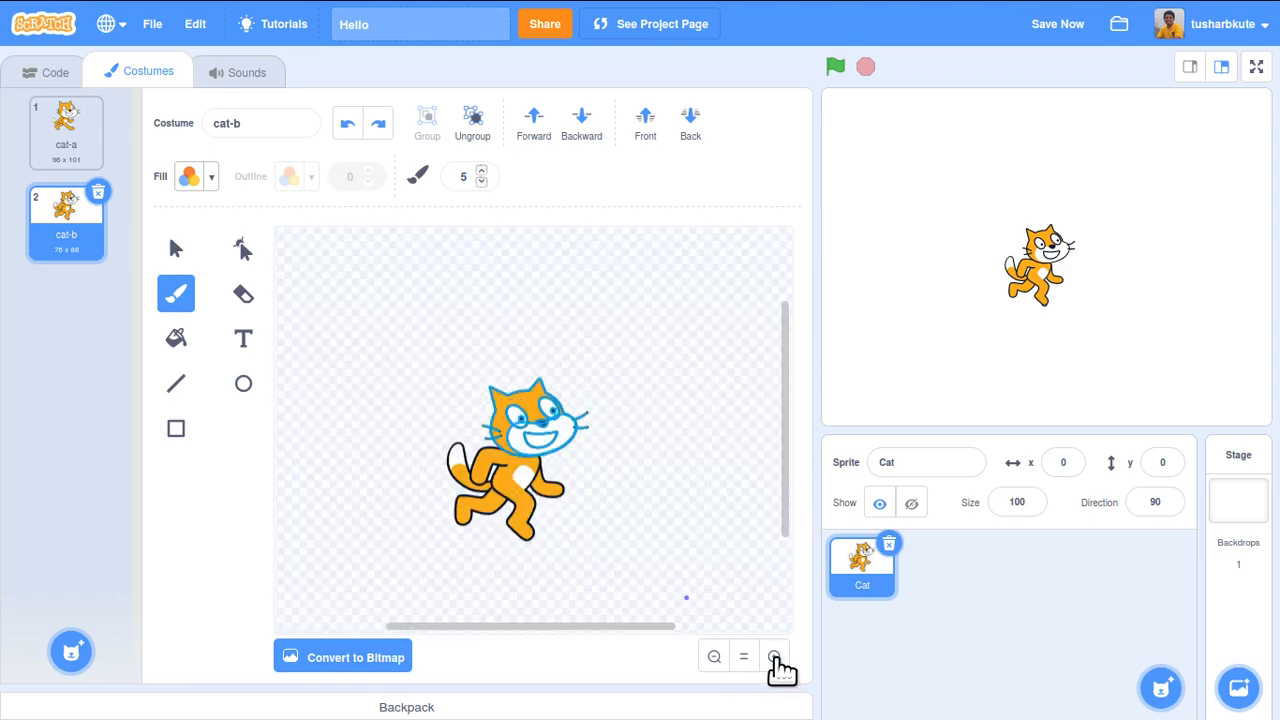
{"action": "left_click", "coordinate": [775, 657]}
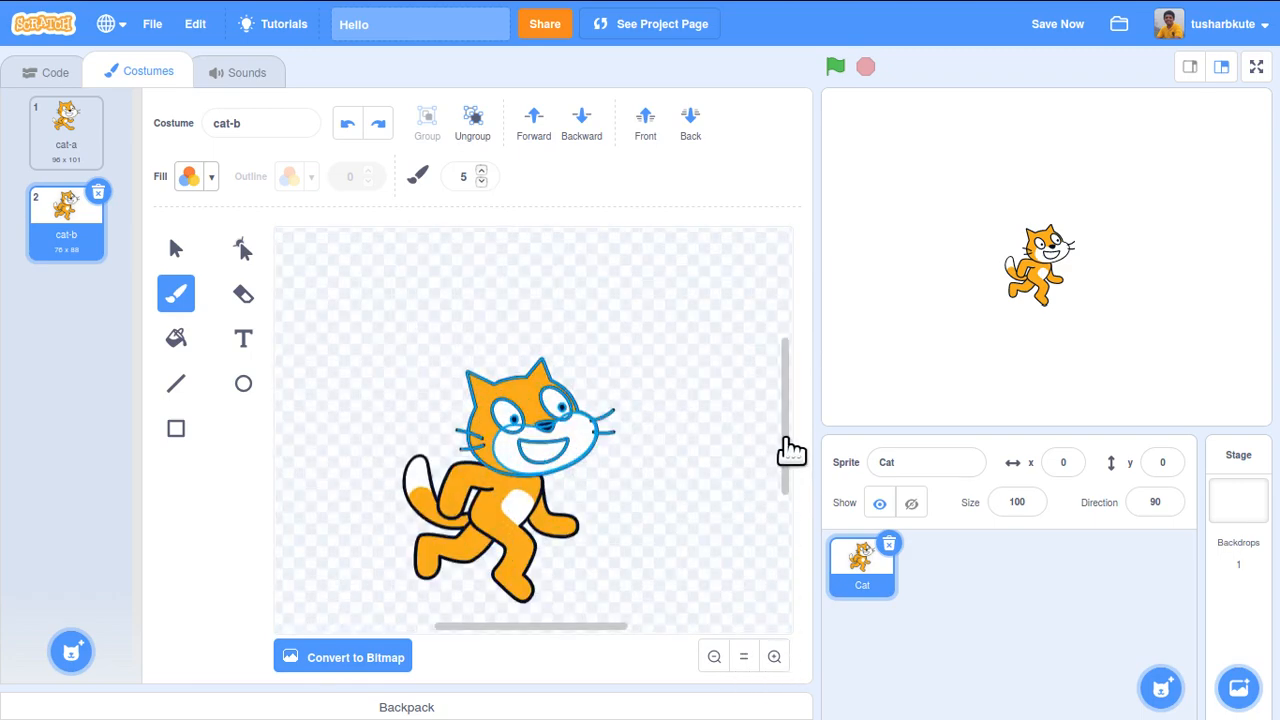
{"action": "left_click_drag", "start_coordinate": [790, 450], "coordinate": [775, 478]}
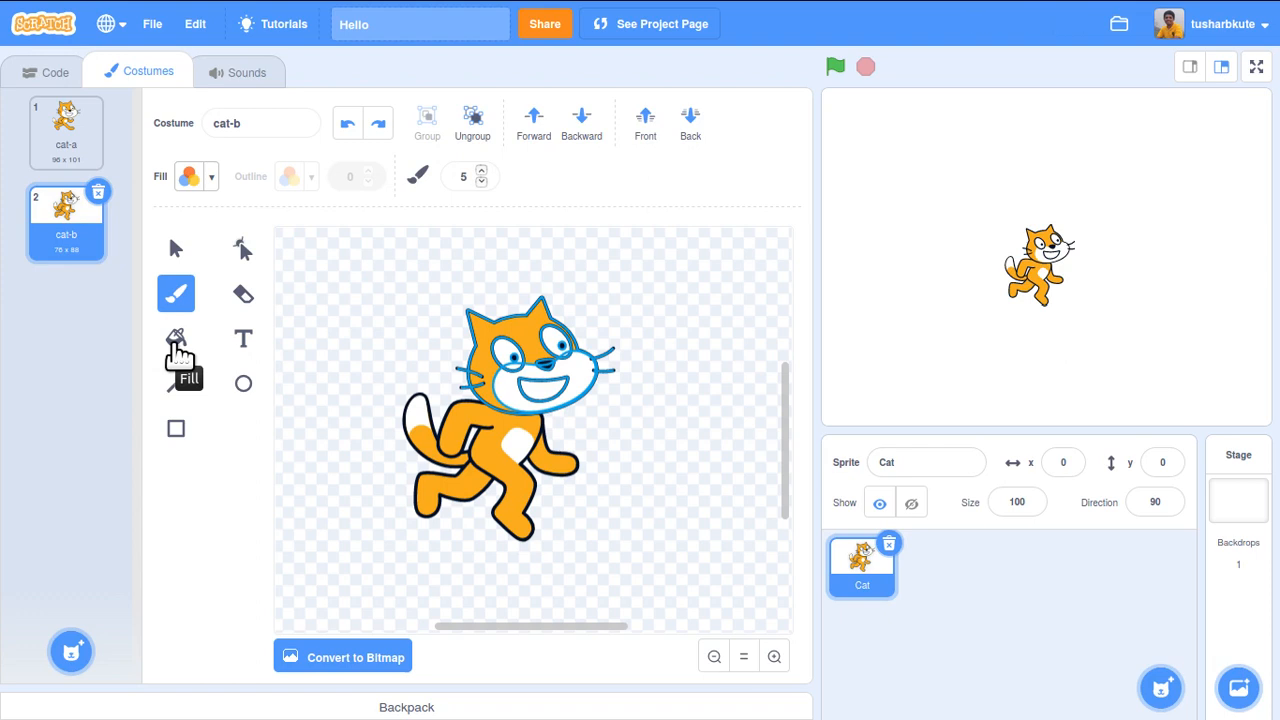
- Fill the white tip of the cat's tail with green, using color 33, saturation 60 and brightness 100
{"action": "left_click", "coordinate": [178, 350]}
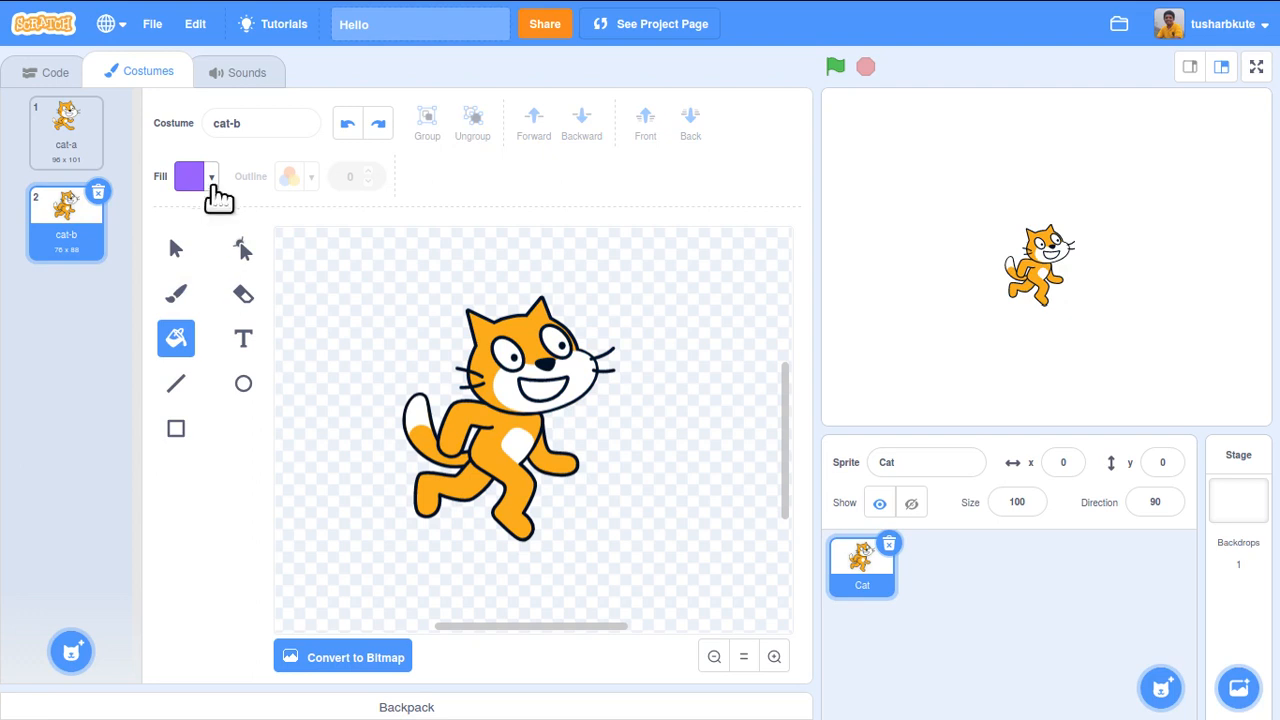
{"action": "left_click", "coordinate": [214, 180]}
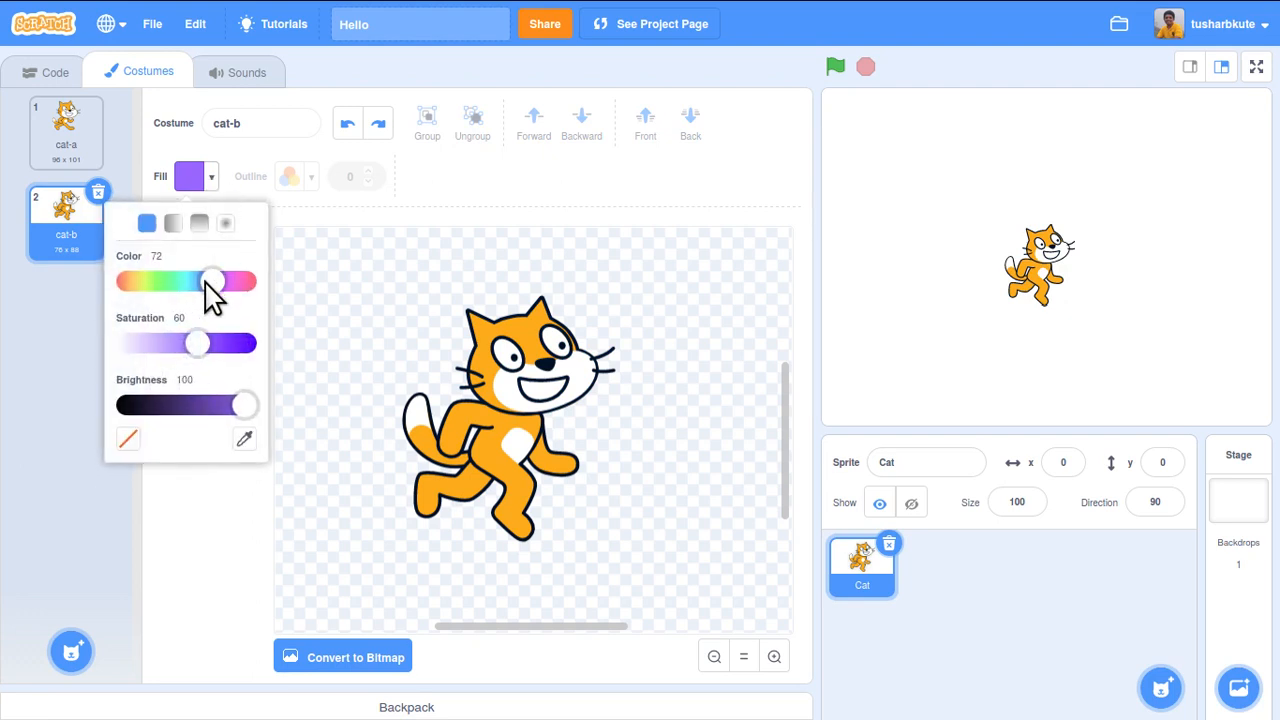
{"action": "left_click_drag", "start_coordinate": [210, 282], "coordinate": [164, 283]}
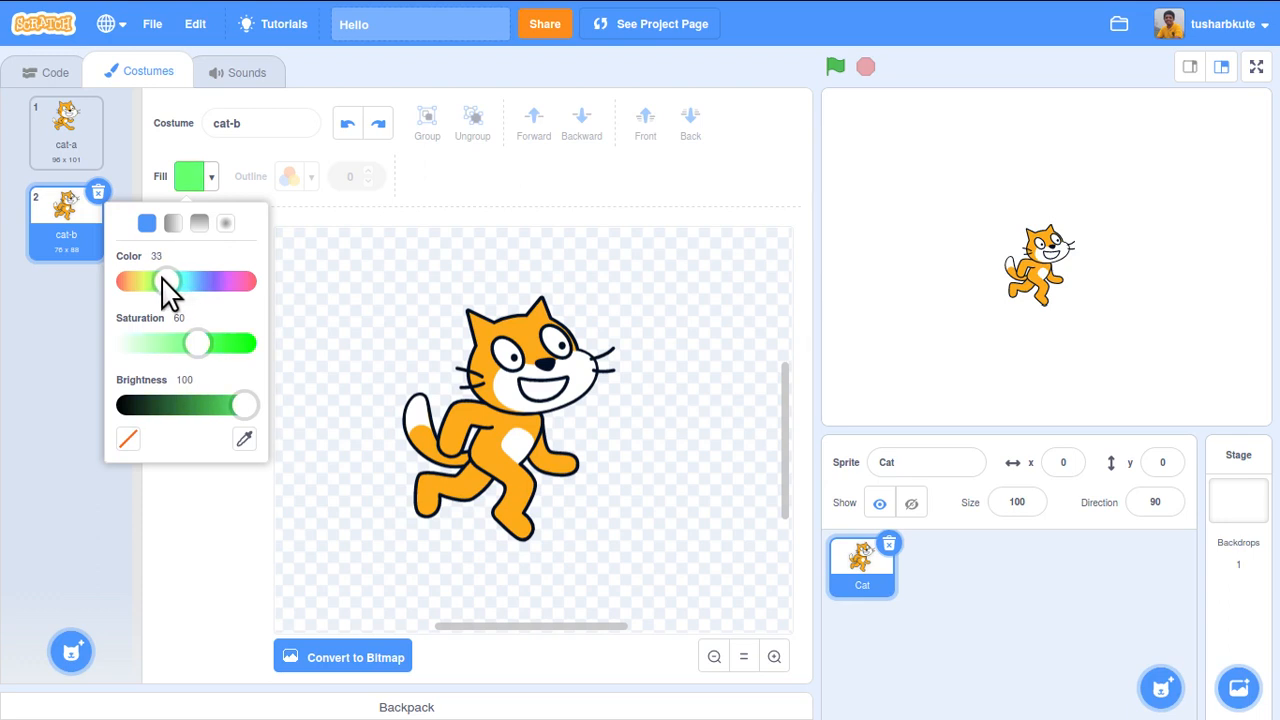
{"action": "left_click", "coordinate": [343, 360]}
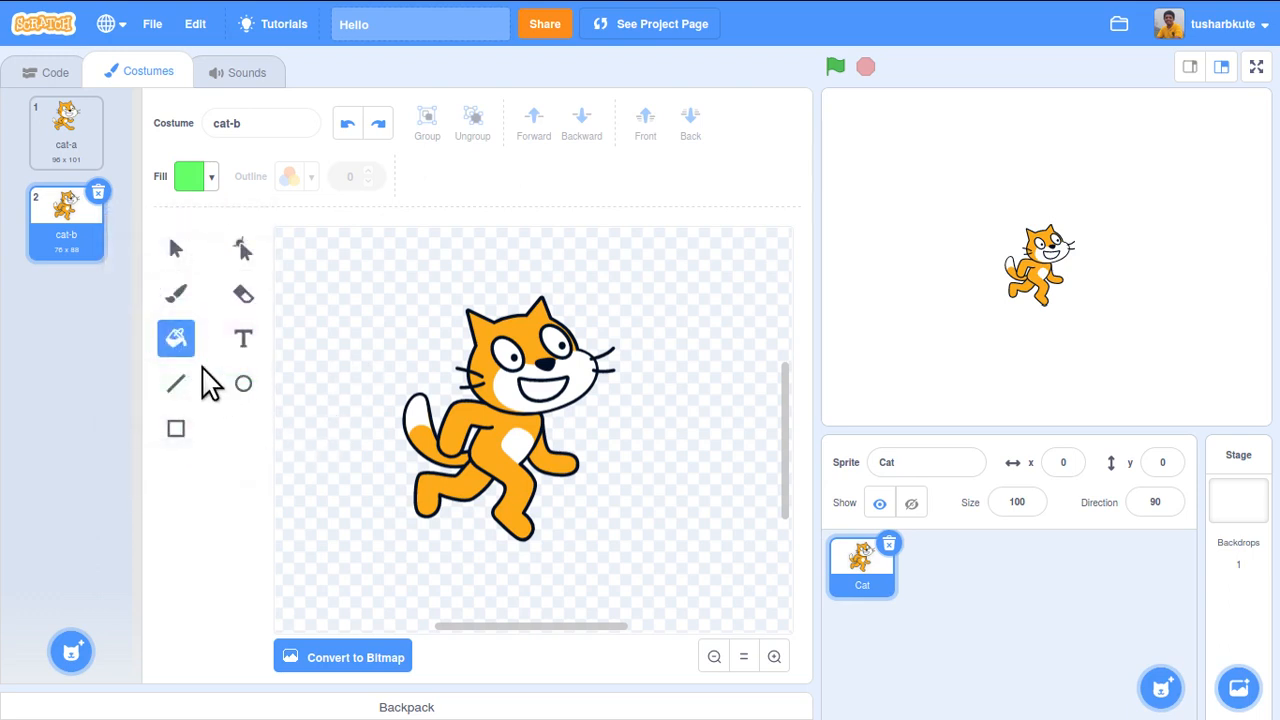
{"action": "left_click", "coordinate": [487, 483]}
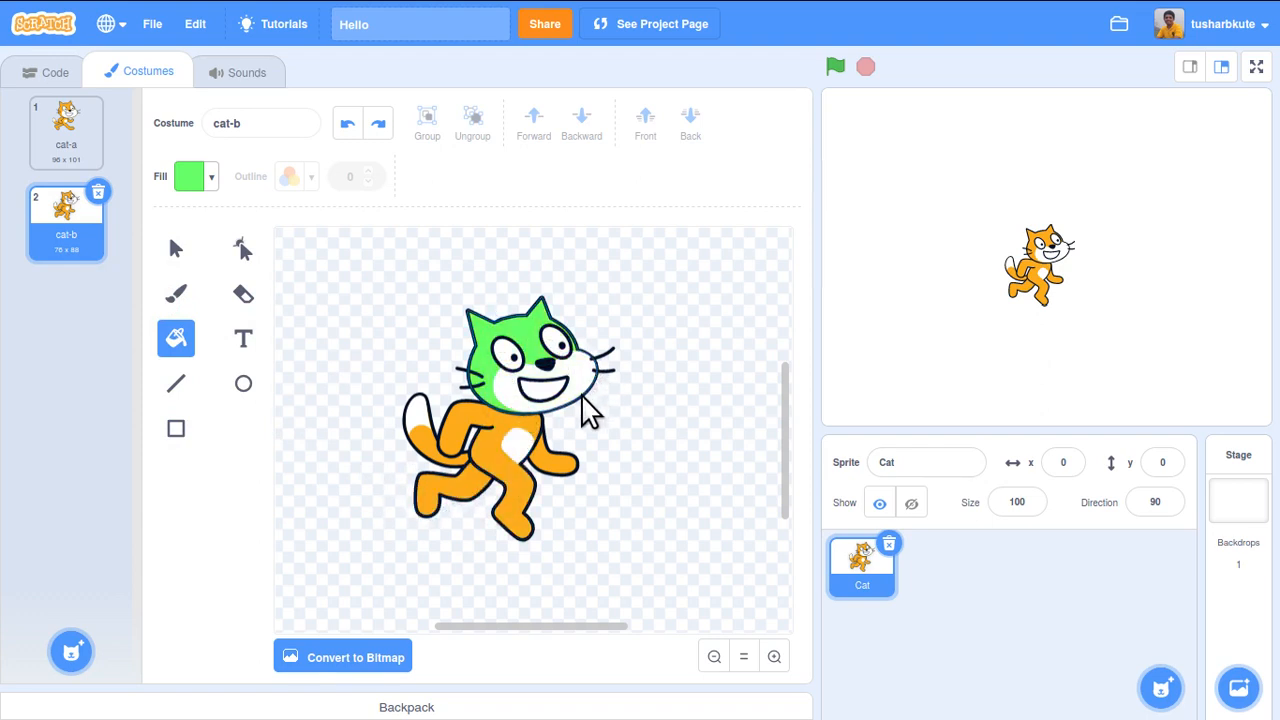
{"action": "left_click", "coordinate": [416, 410]}
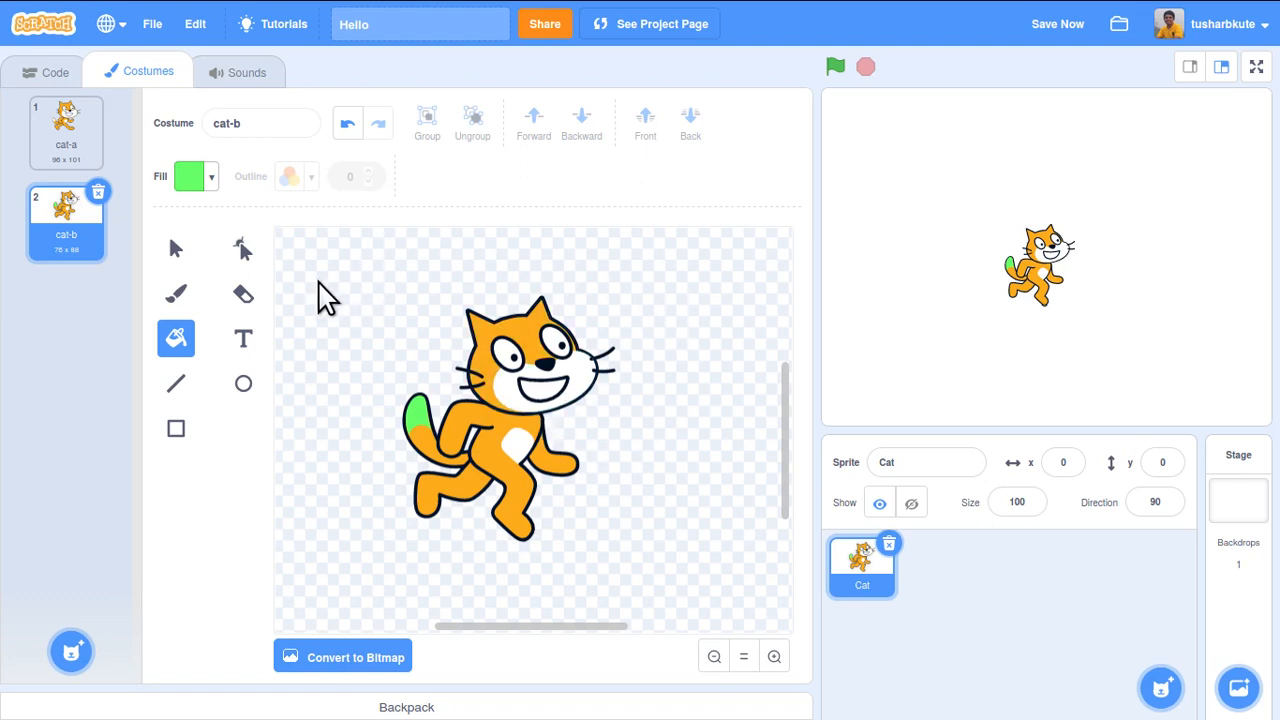
- Fill the whites of both cat's eyes with light pink, using color 98 and saturation 30
{"action": "left_click", "coordinate": [212, 183]}
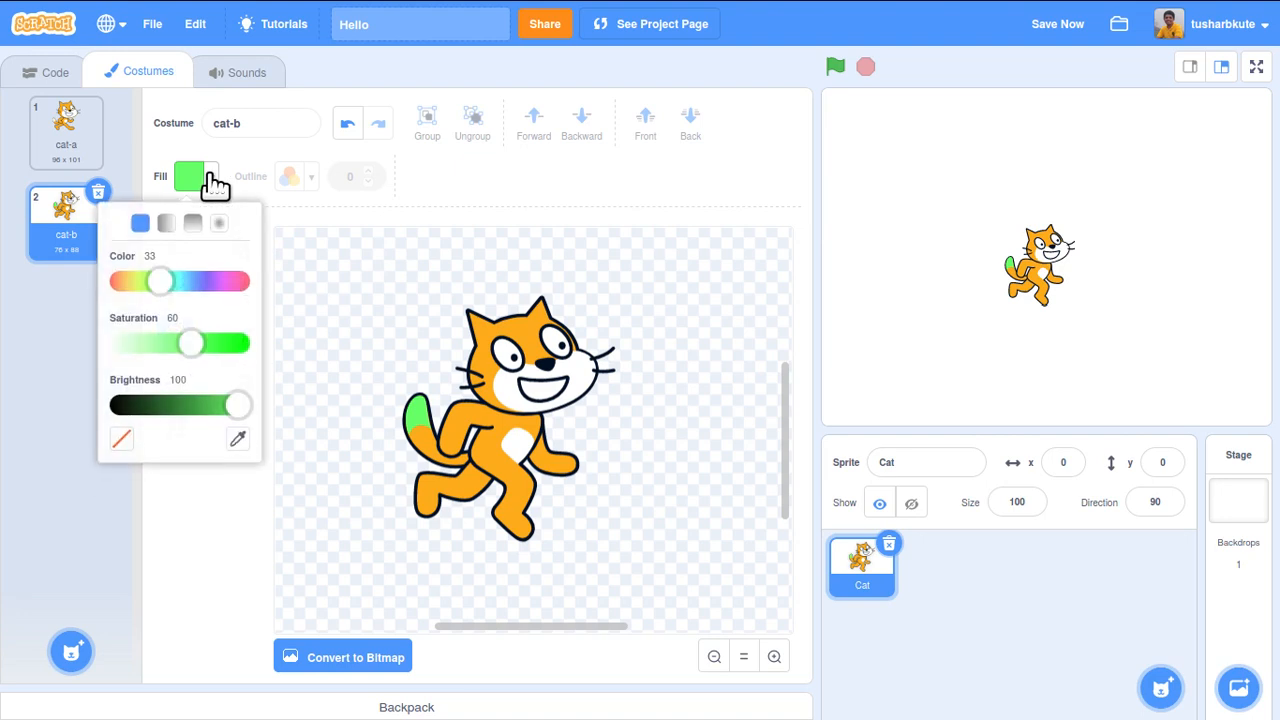
{"action": "left_click_drag", "start_coordinate": [165, 279], "coordinate": [248, 287]}
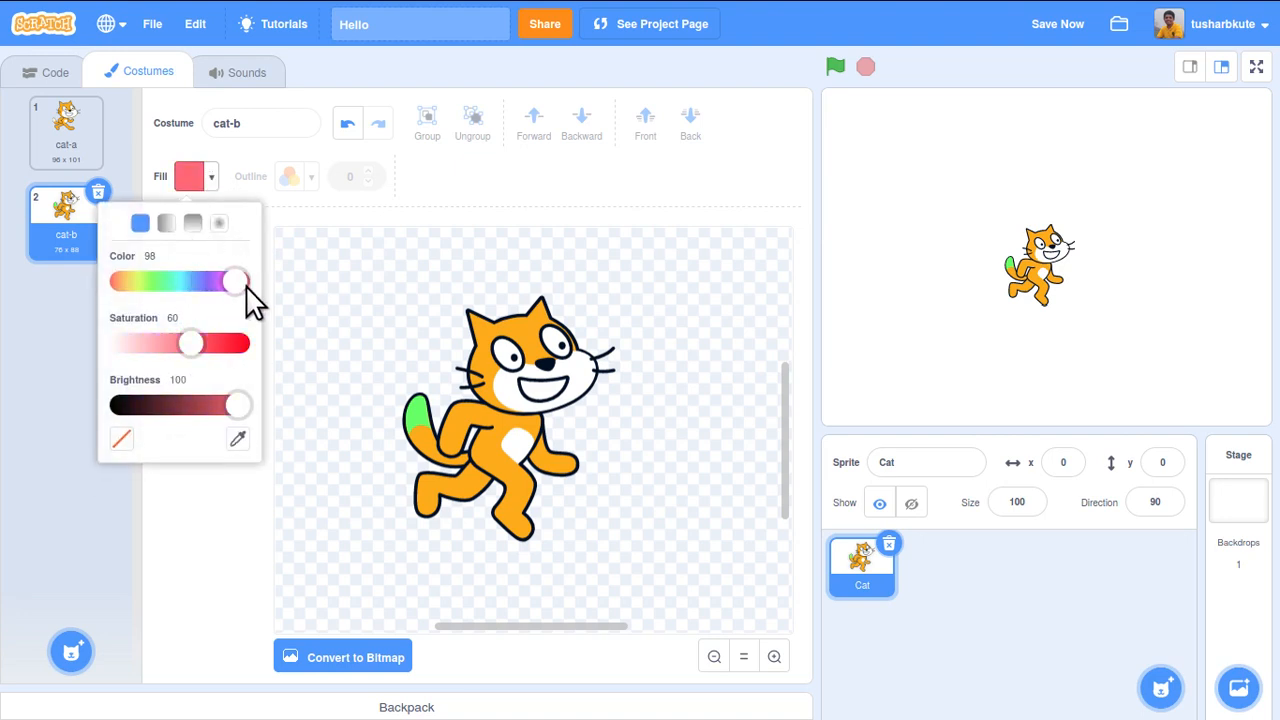
{"action": "left_click_drag", "start_coordinate": [193, 343], "coordinate": [151, 344]}
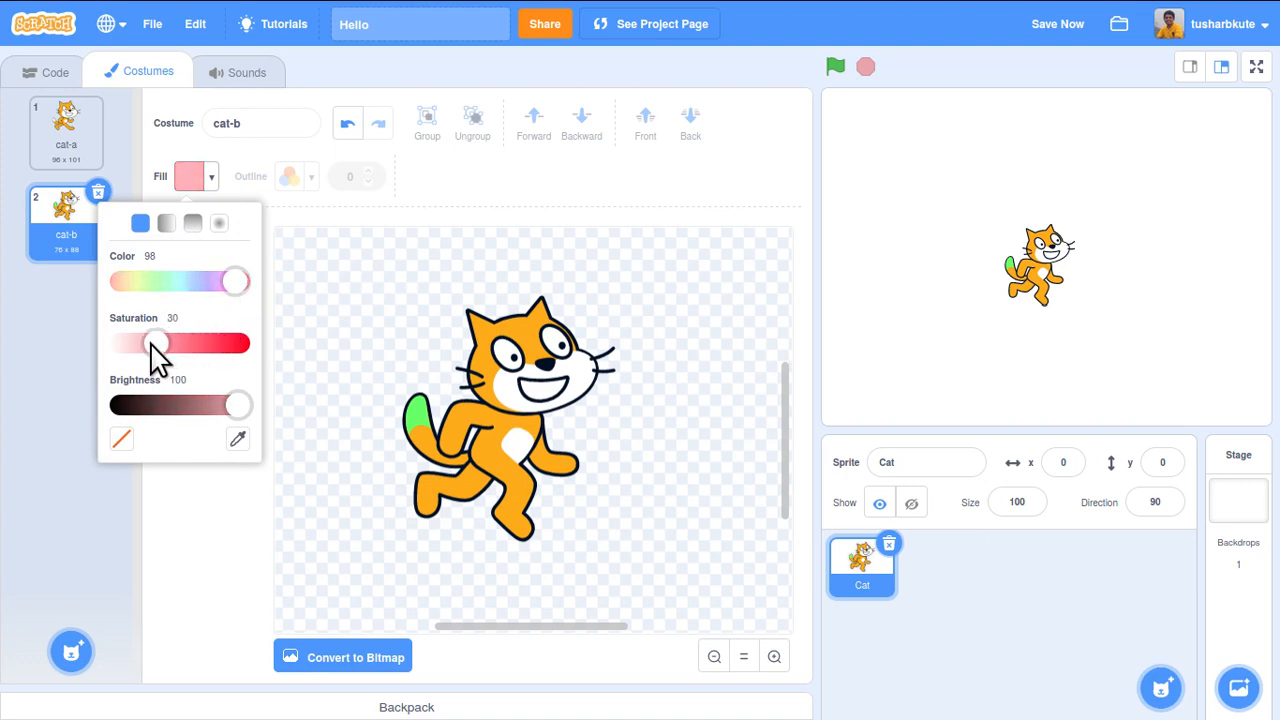
{"action": "left_click", "coordinate": [328, 324]}
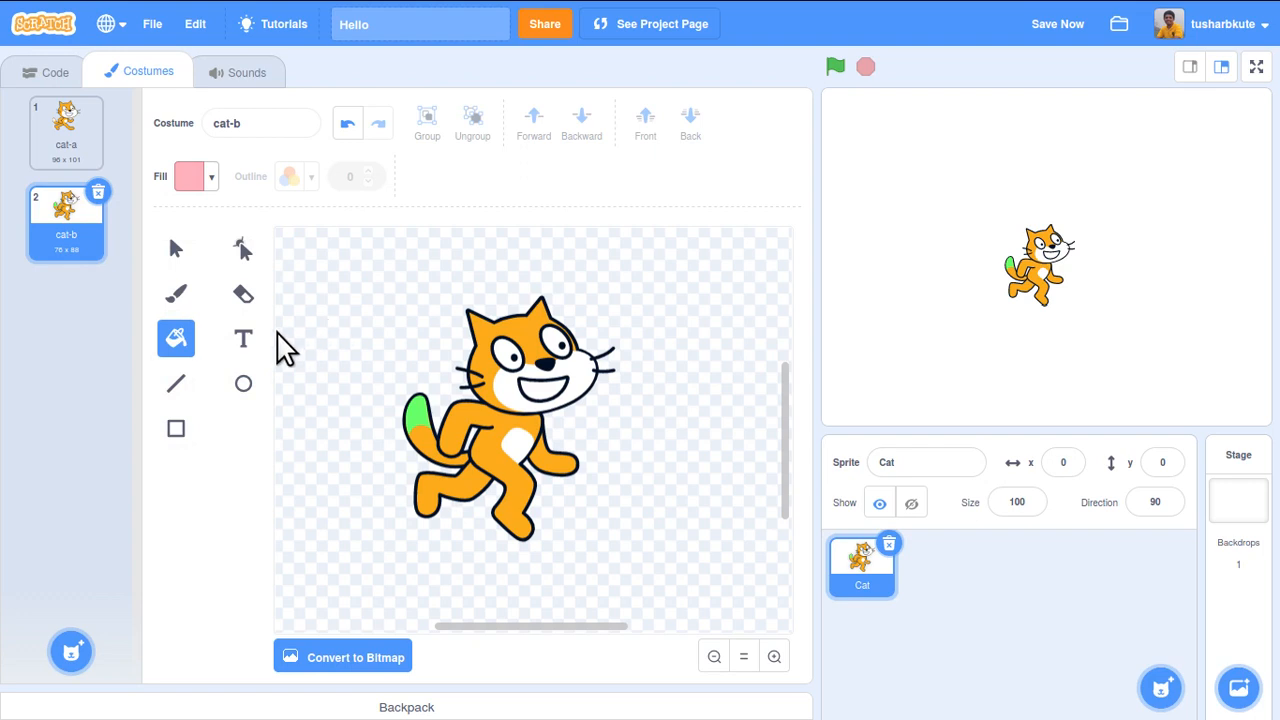
{"action": "left_click", "coordinate": [506, 354]}
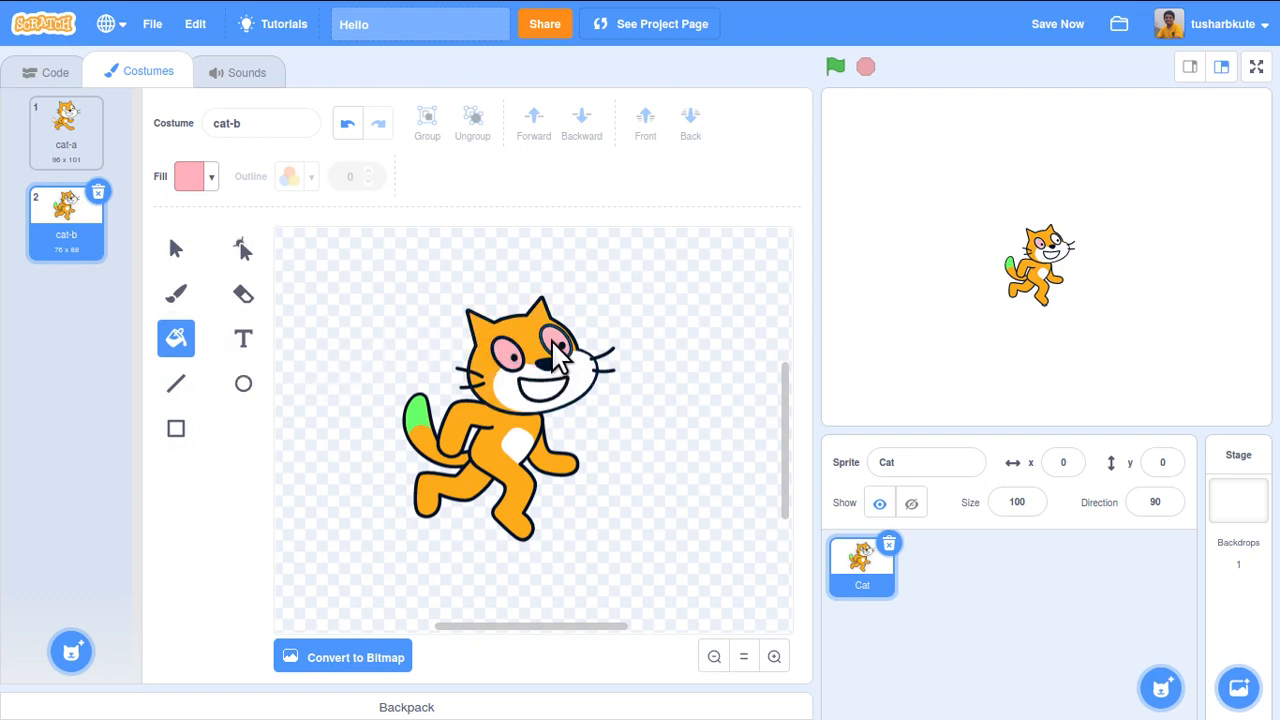
{"action": "left_click", "coordinate": [552, 340]}
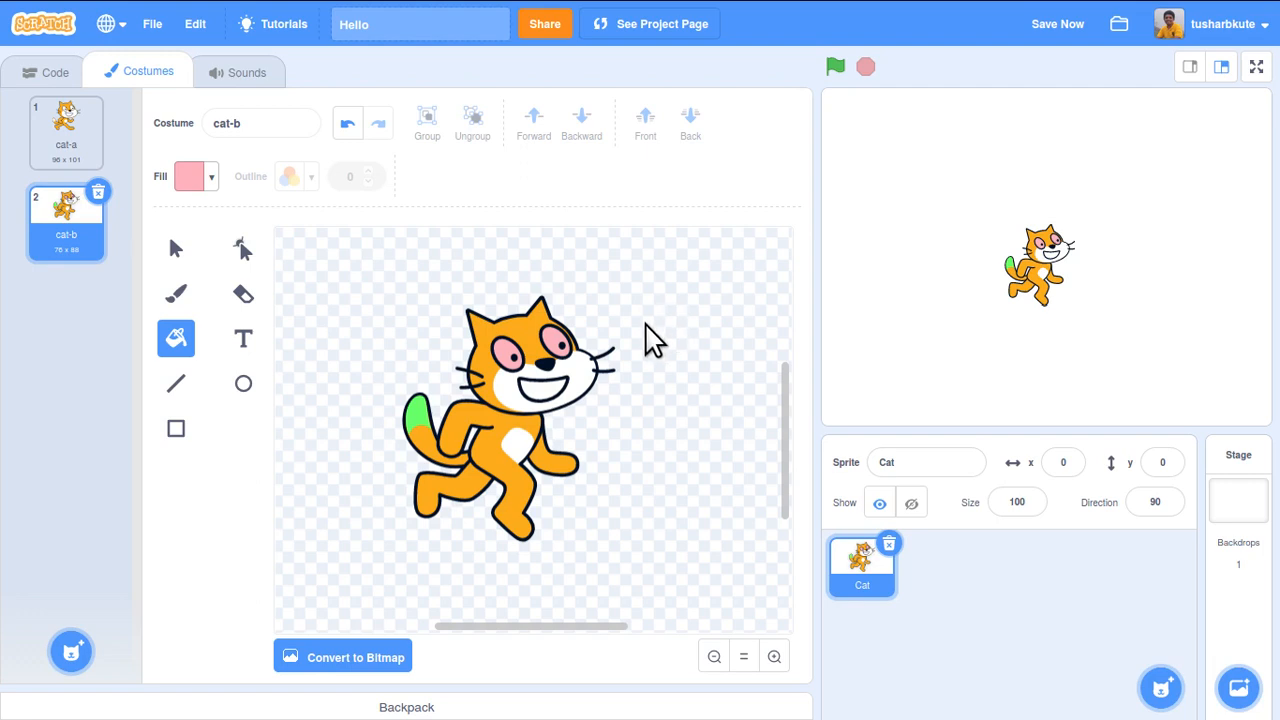
- Try a thin black straight line of width 1 across the cat's body, and undo it
{"action": "left_click", "coordinate": [180, 388]}
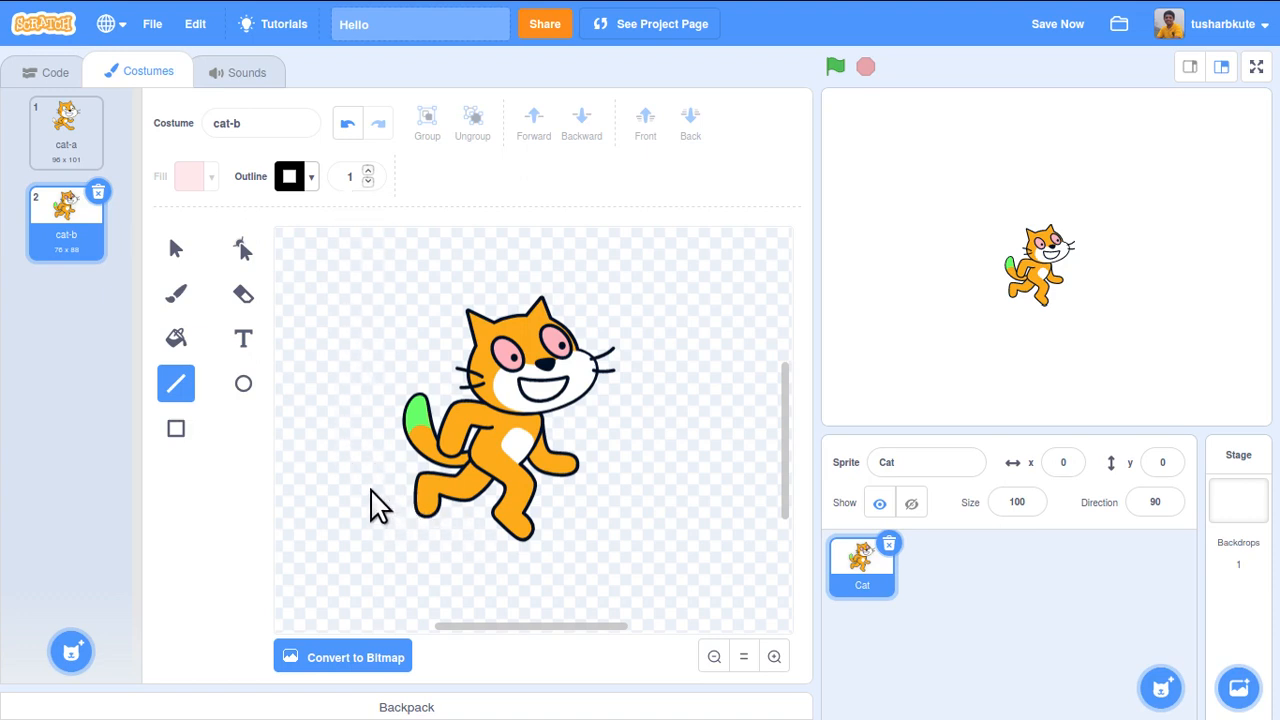
{"action": "left_click_drag", "start_coordinate": [370, 490], "coordinate": [627, 408]}
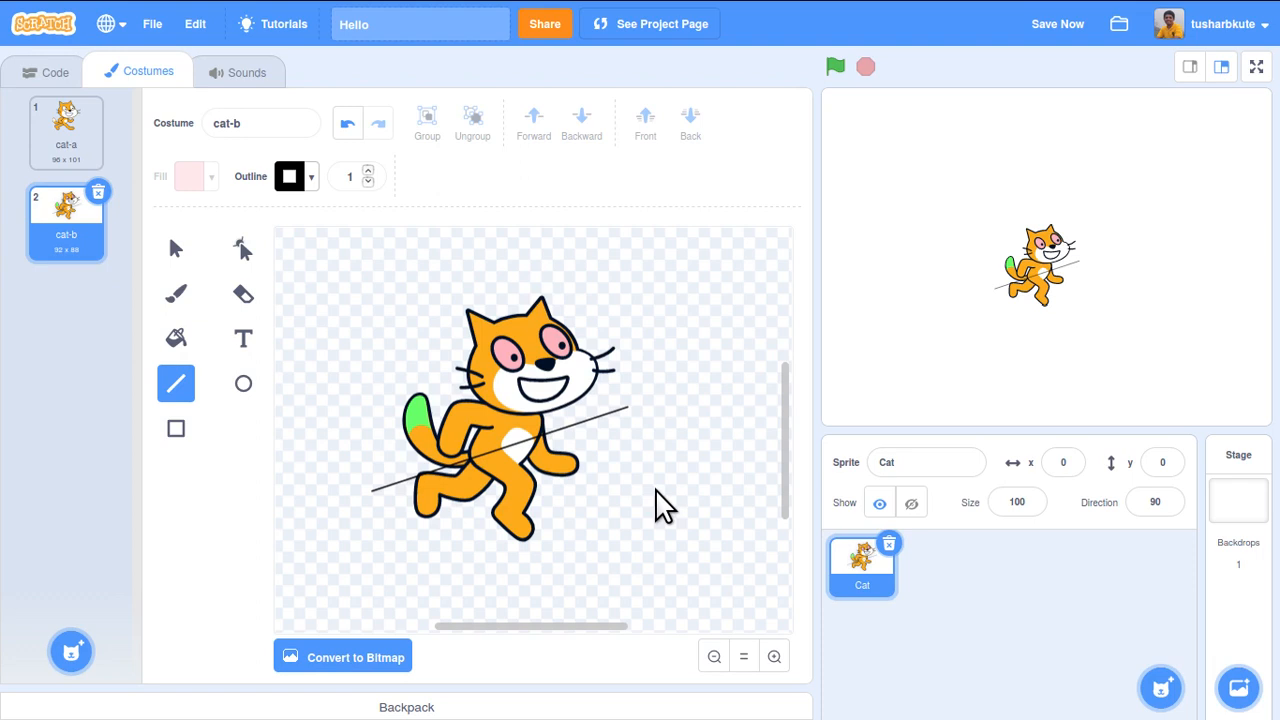
{"action": "key", "text": "ctrl+z"}
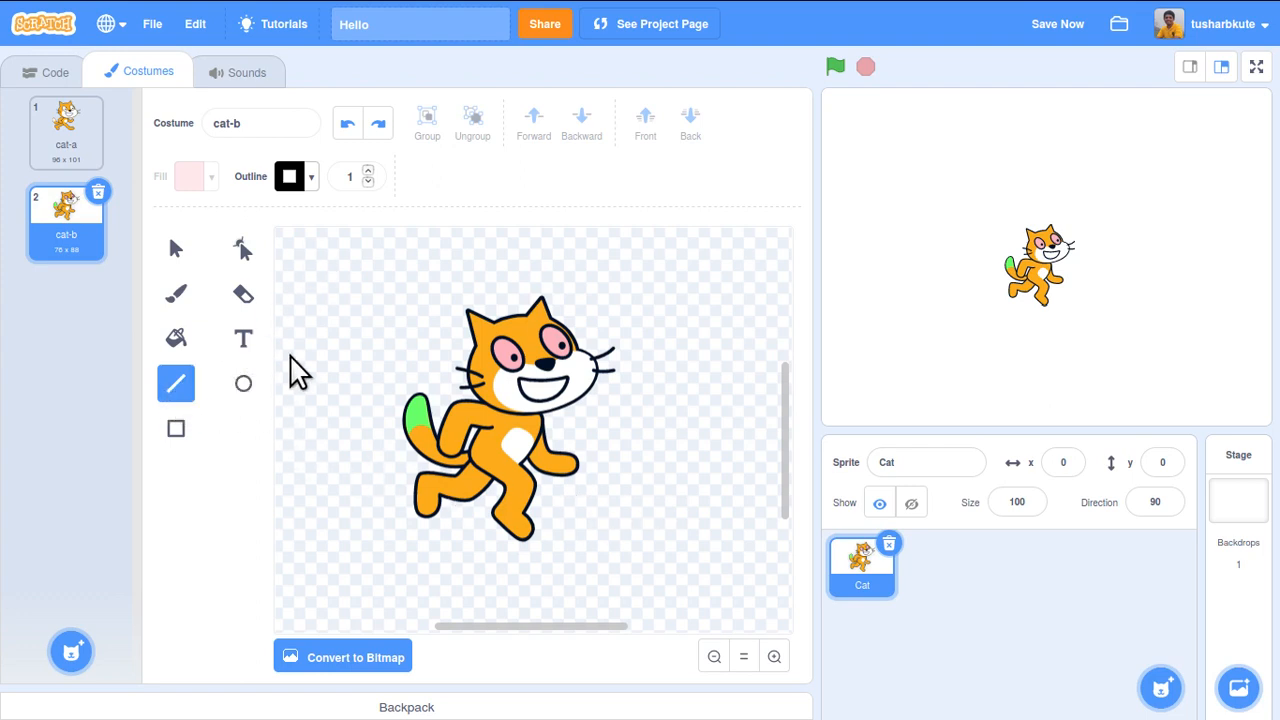
- Draw a black straight line with outline width 3 across the cat's body, sloping slightly upward from behind the tail to beyond the chest
{"action": "left_click", "coordinate": [368, 170]}
{"action": "left_click", "coordinate": [368, 170]}
{"action": "mouse_move", "coordinate": [353, 455]}
{"action": "left_mouse_down"}
{"action": "mouse_move", "coordinate": [605, 436]}
{"action": "mouse_move", "coordinate": [618, 421]}
{"action": "left_mouse_up"}
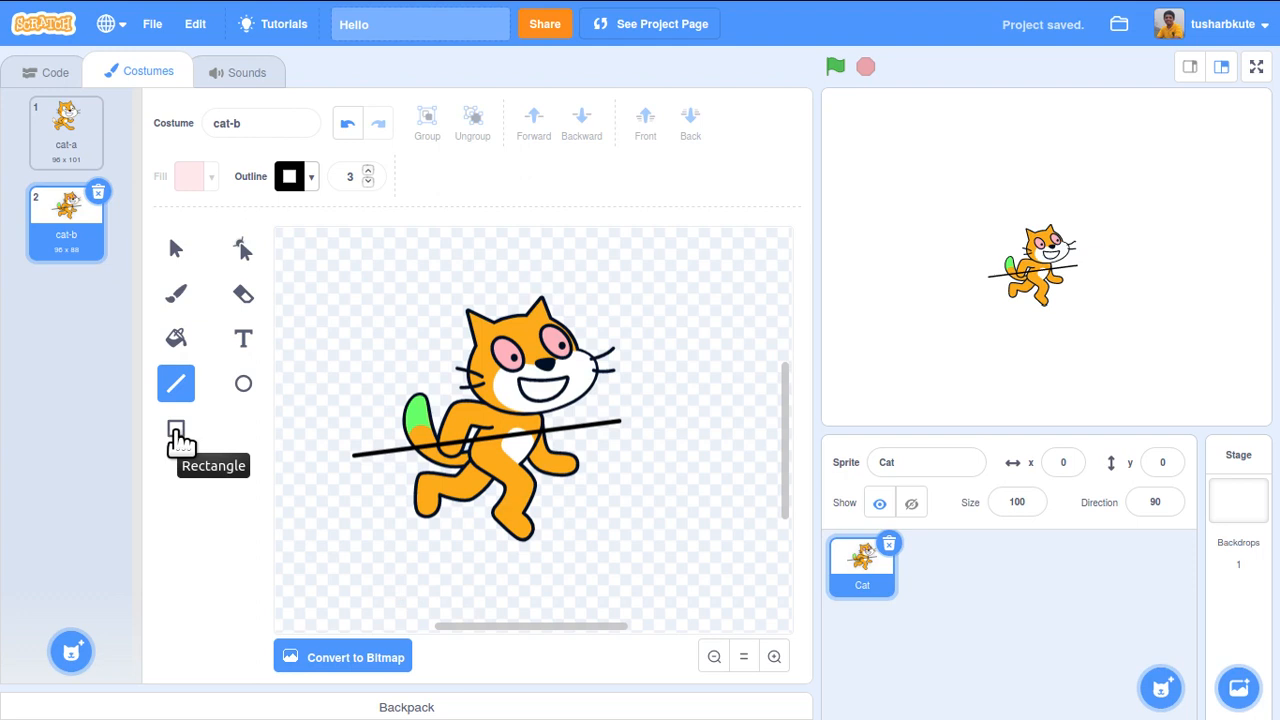
- Draw a wide, flat rectangle across the cat's feet, filled light blue with color 61 and saturation 45
{"action": "left_click", "coordinate": [177, 432]}
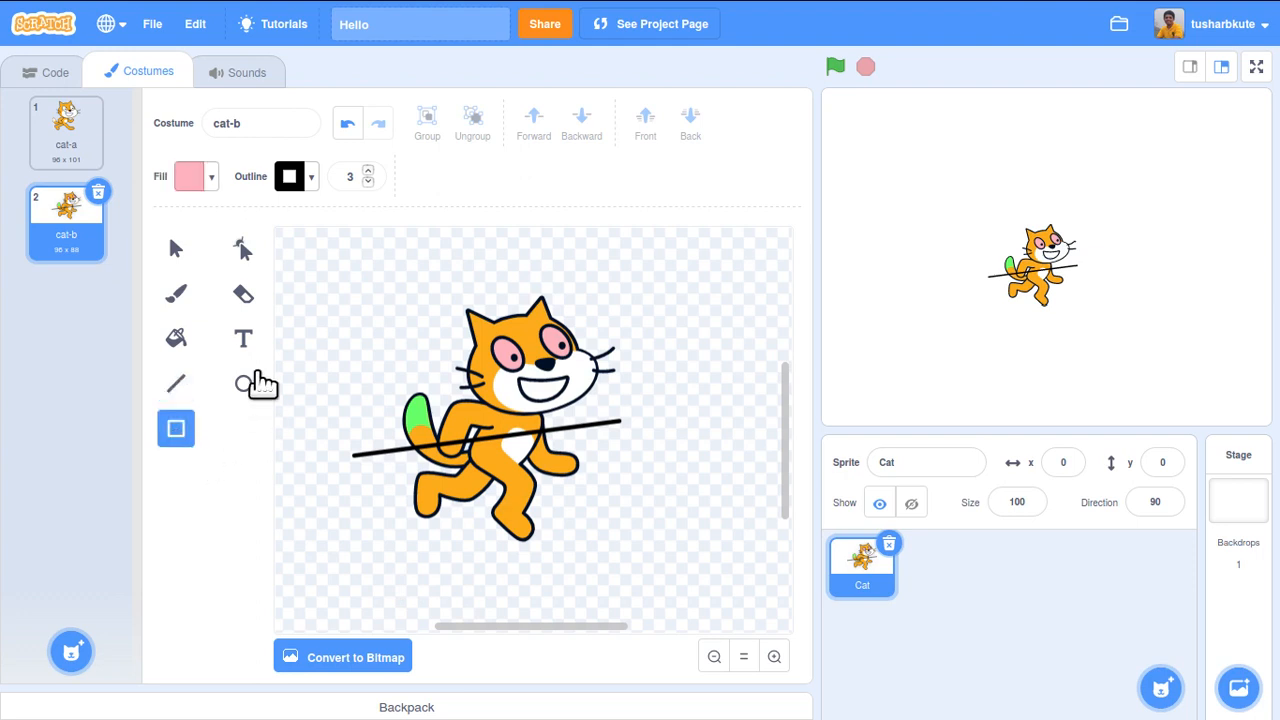
{"action": "left_click", "coordinate": [211, 180]}
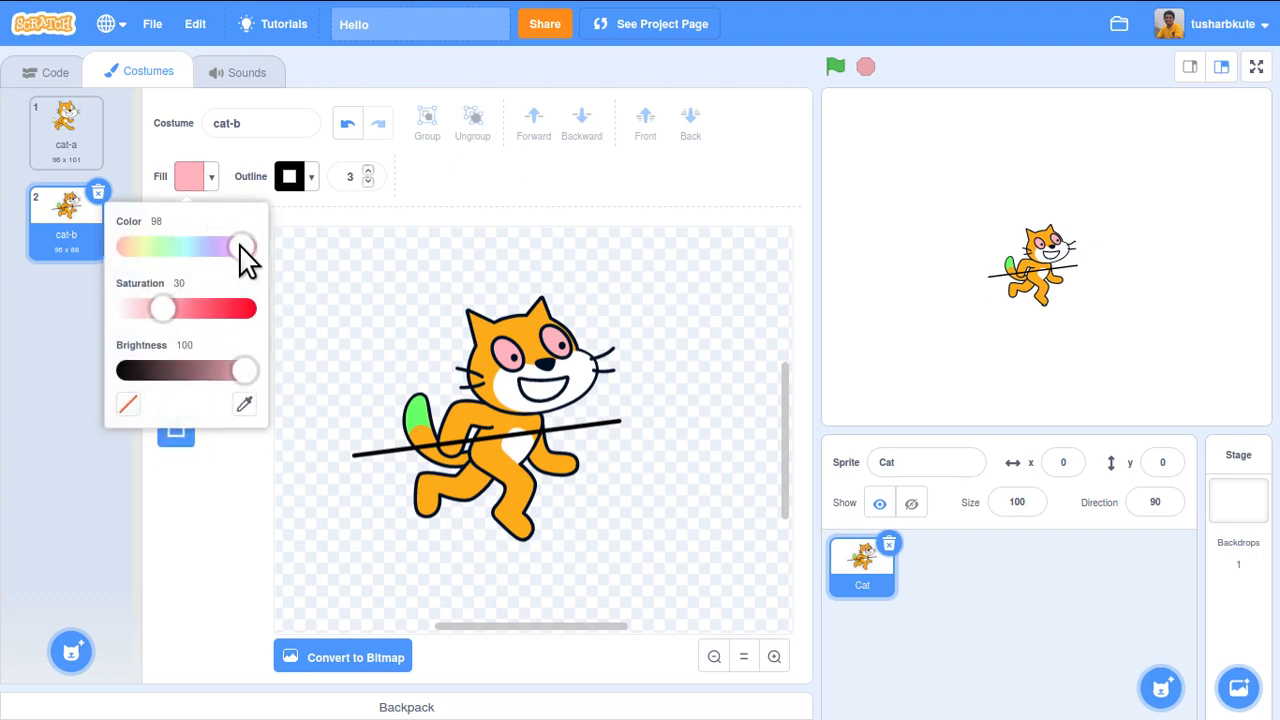
{"action": "left_click_drag", "start_coordinate": [240, 246], "coordinate": [201, 246]}
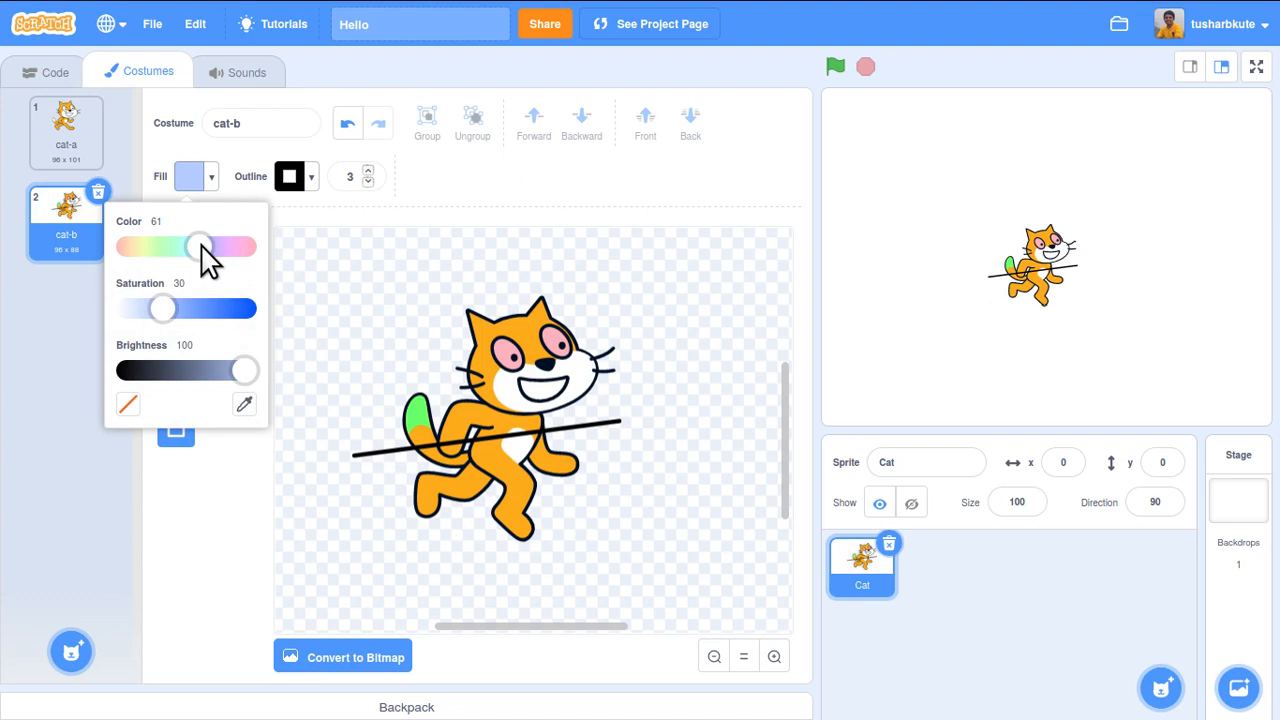
{"action": "left_click_drag", "start_coordinate": [163, 310], "coordinate": [181, 310]}
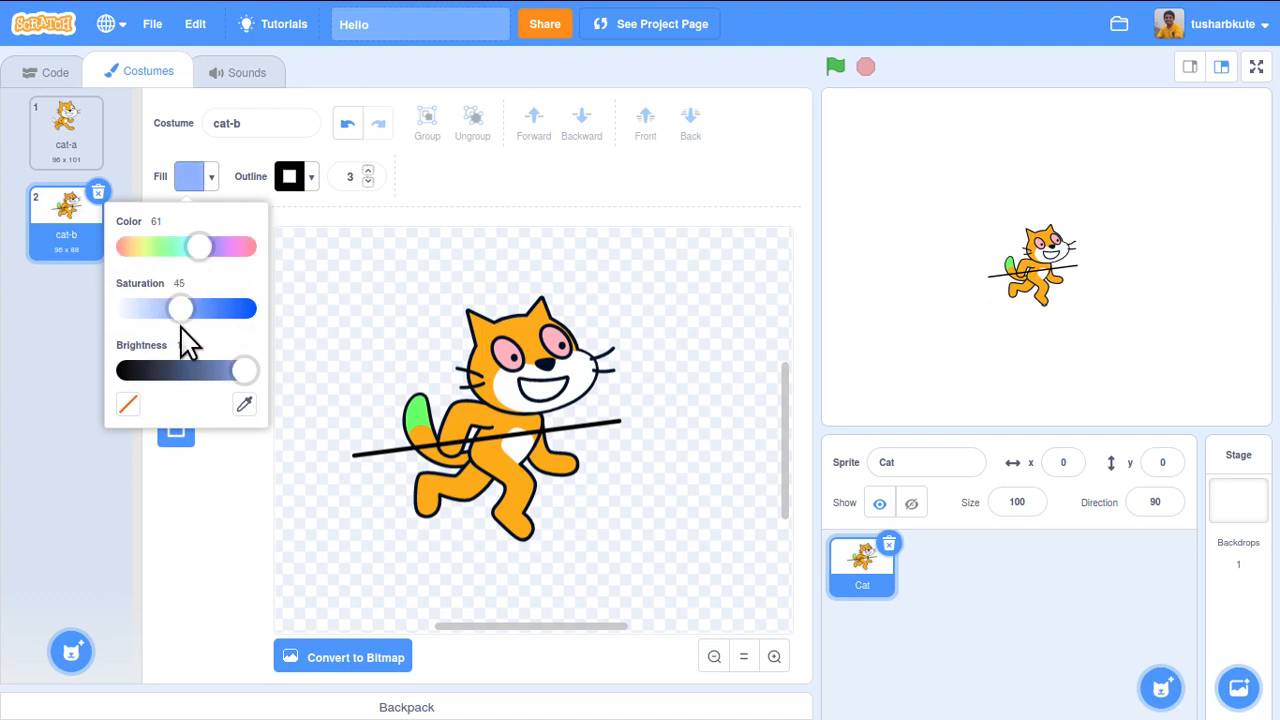
{"action": "left_click", "coordinate": [315, 534]}
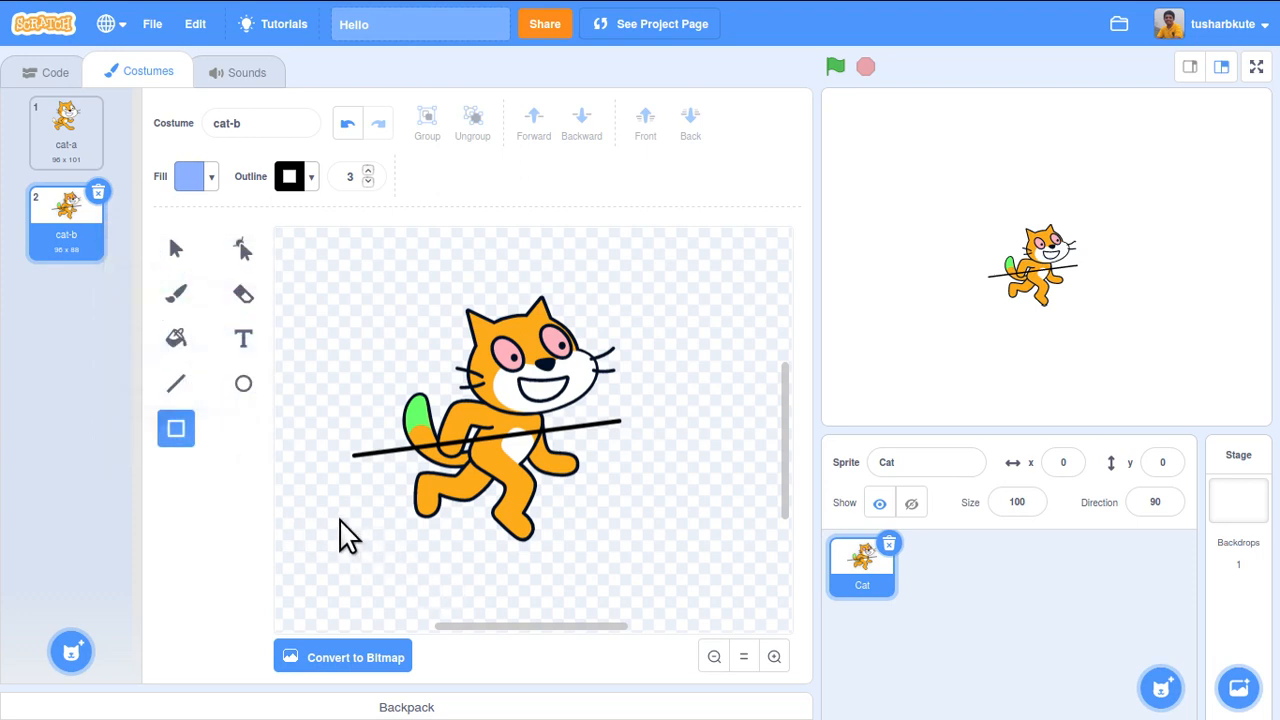
{"action": "left_click_drag", "start_coordinate": [340, 517], "coordinate": [644, 551]}
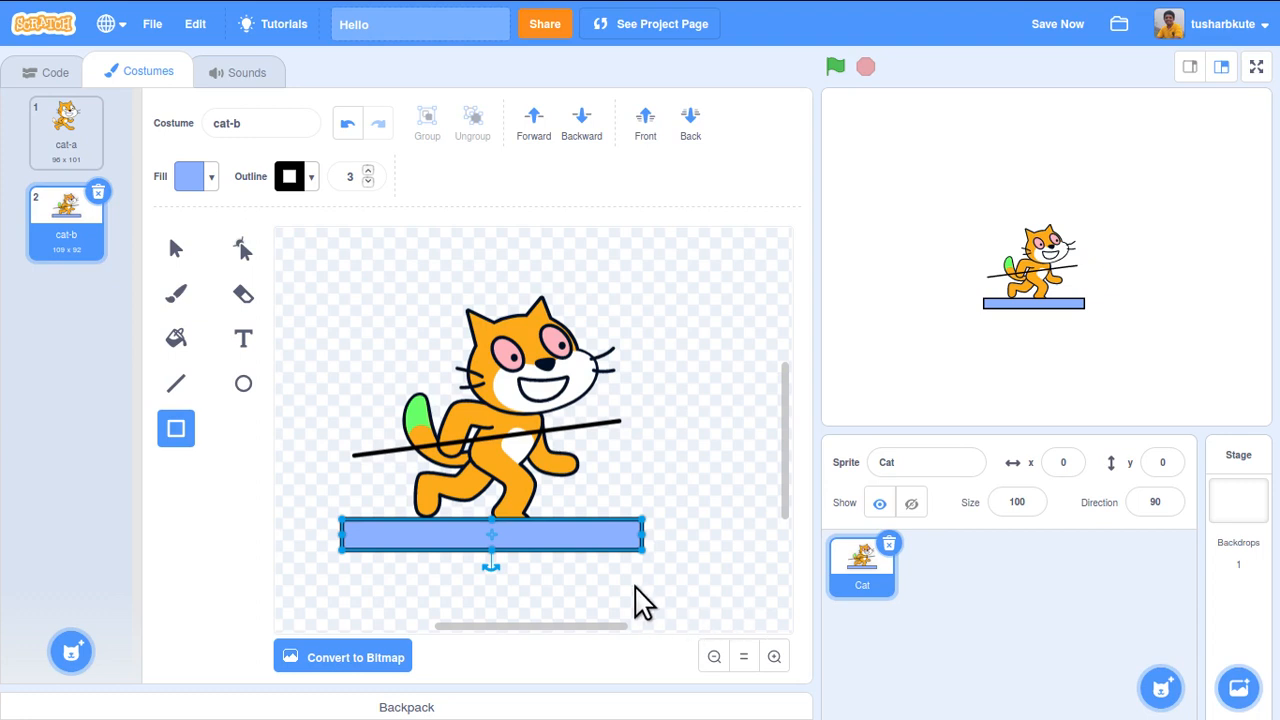
- Shorten the blue rectangle from its front end and tilt it so it slopes down beneath the cat's feet
{"action": "left_click_drag", "start_coordinate": [643, 536], "coordinate": [573, 550]}
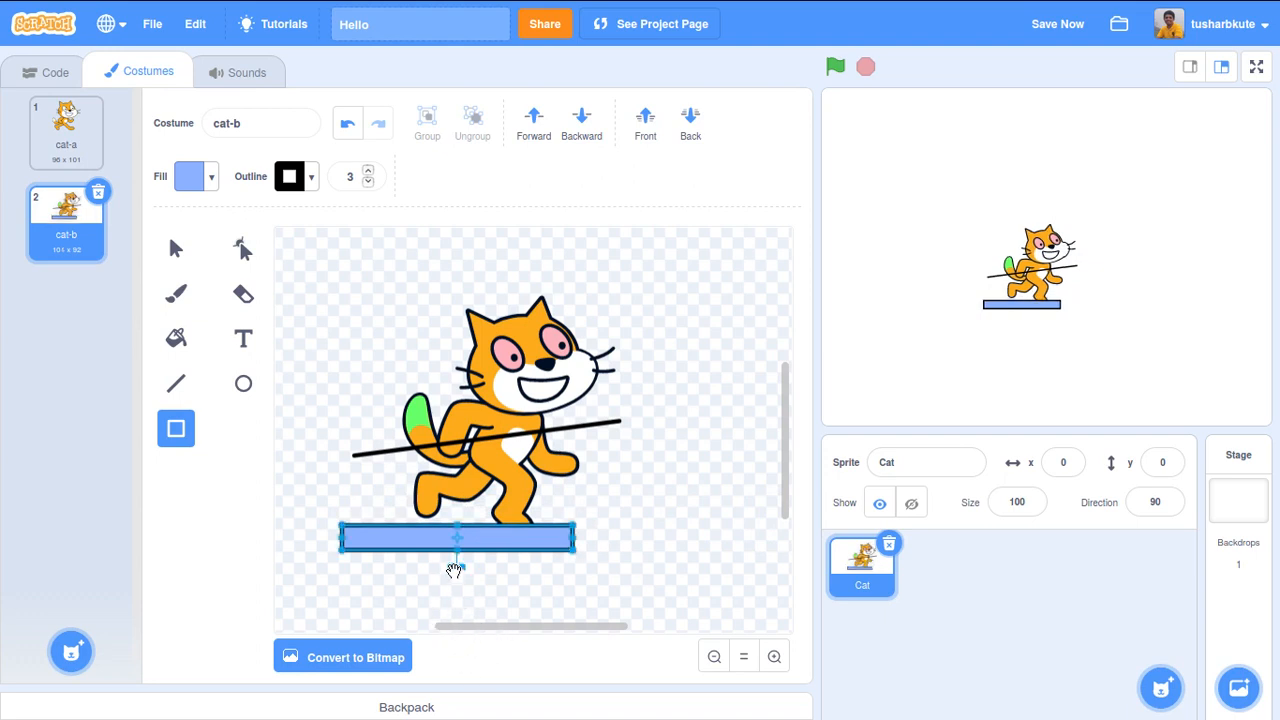
{"action": "left_click_drag", "start_coordinate": [454, 570], "coordinate": [462, 512]}
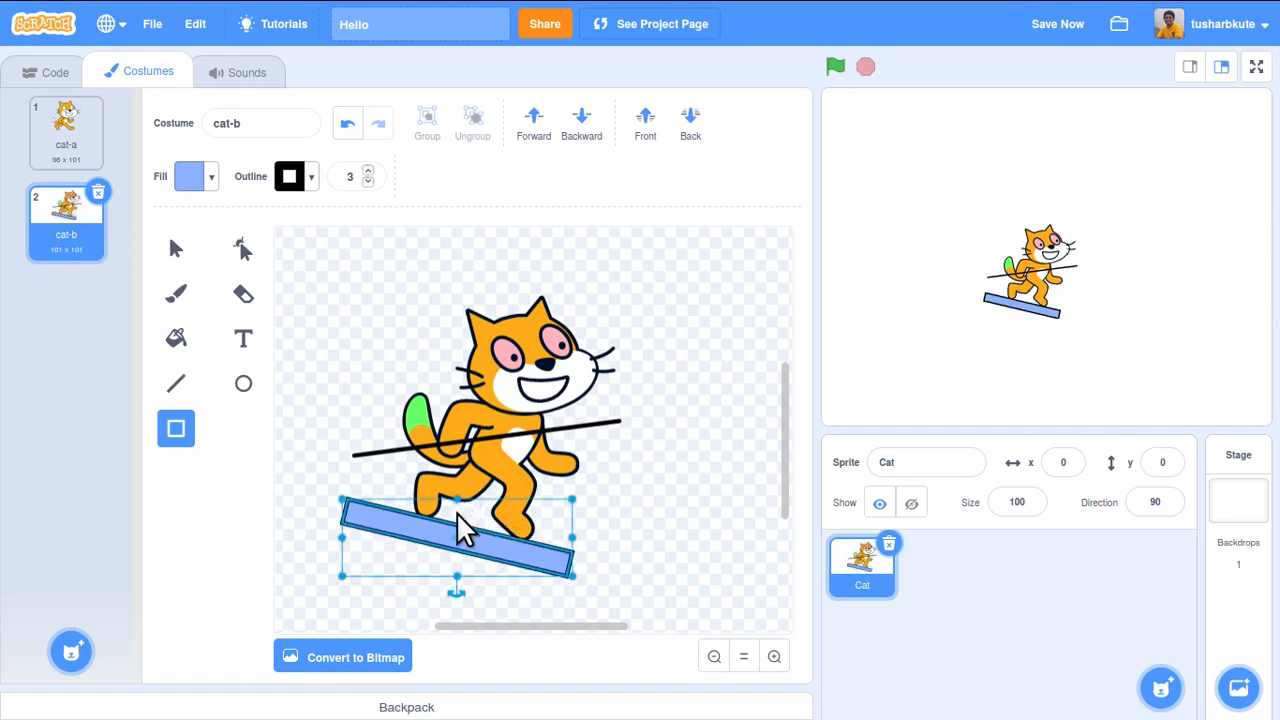
{"action": "left_click", "coordinate": [653, 542]}
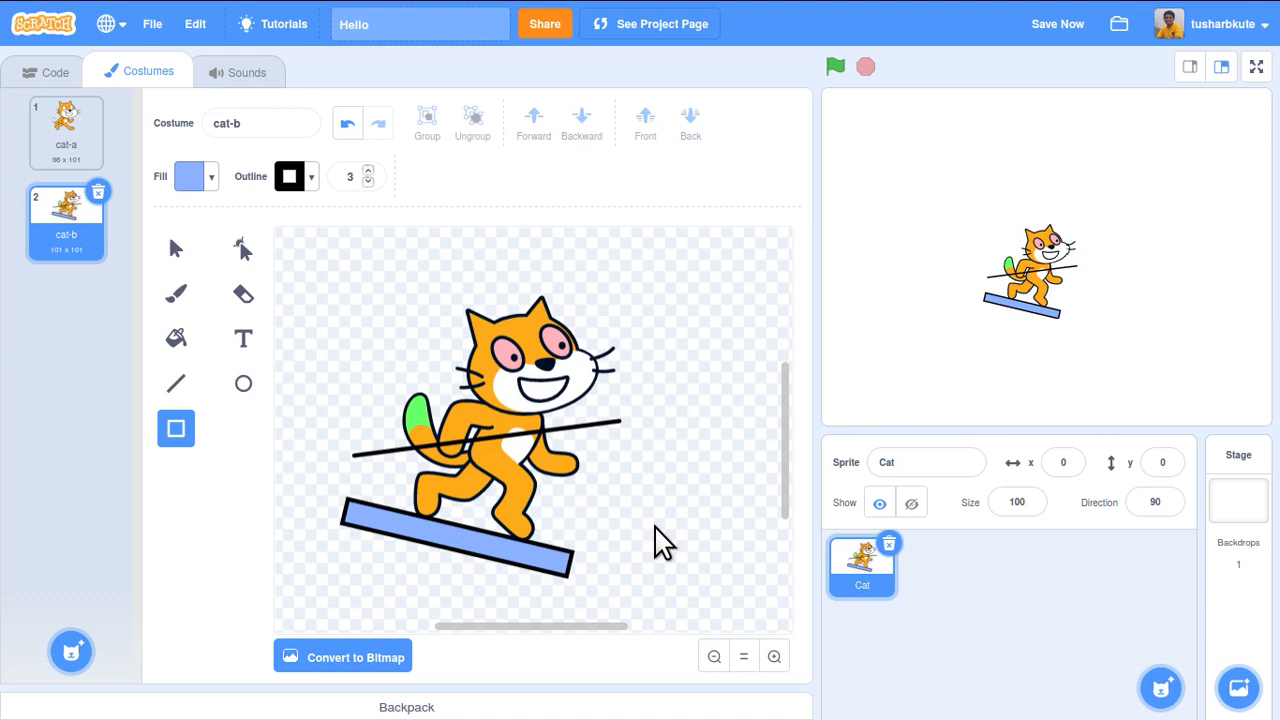
- Set the outline width for new shapes to 1
{"action": "left_click", "coordinate": [354, 176]}
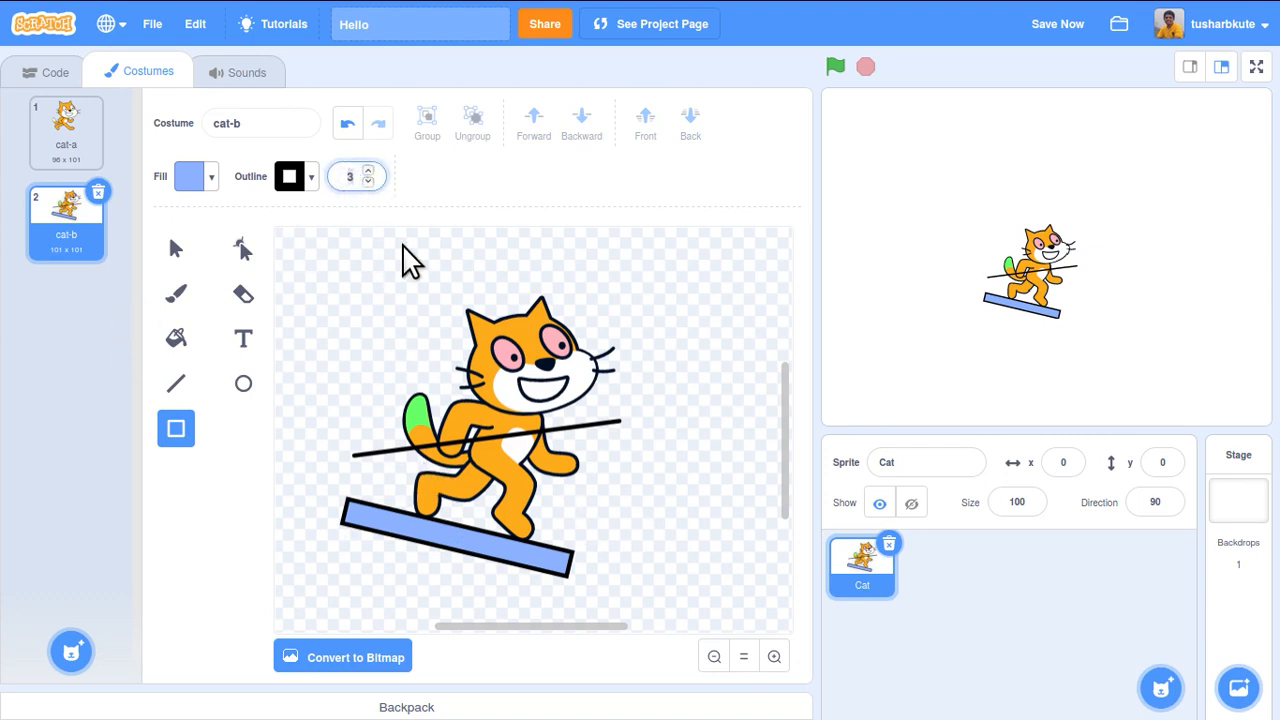
{"action": "type", "text": "1"}
{"action": "key", "text": "Return"}
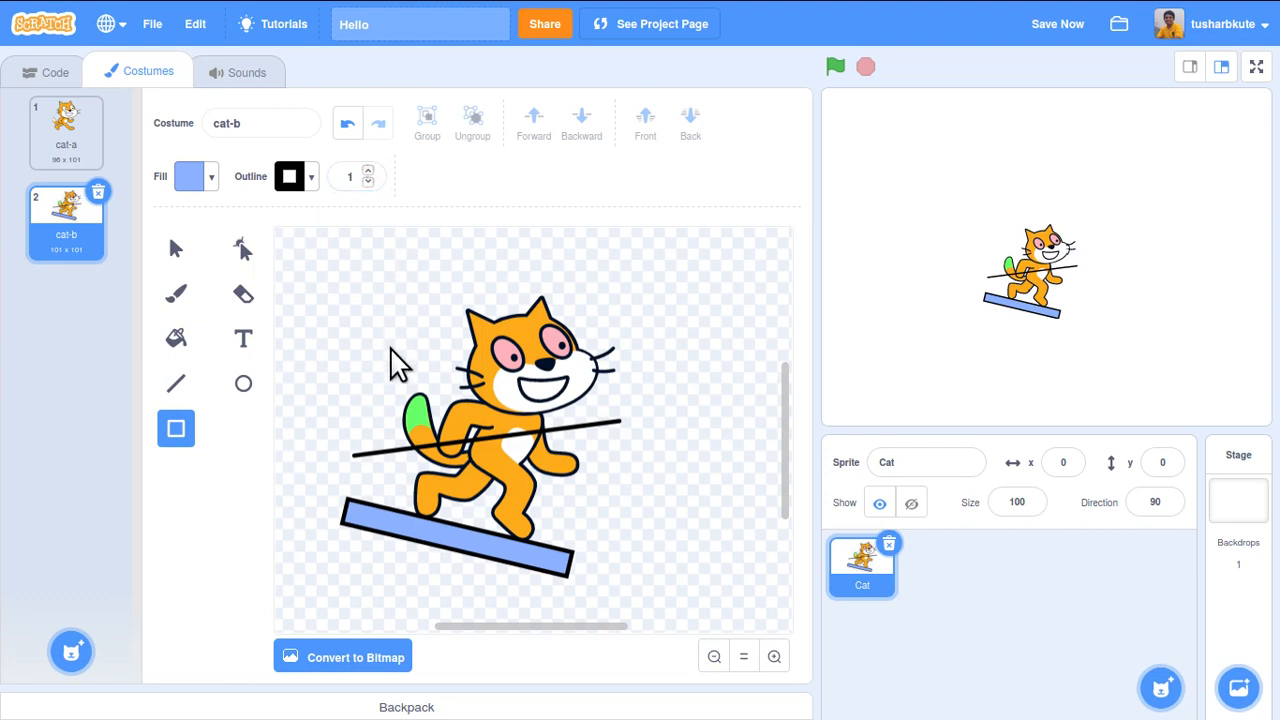
- Reshape the cat's head outline by pulling both ear tips upward into long, thin points
{"action": "left_click", "coordinate": [243, 250]}
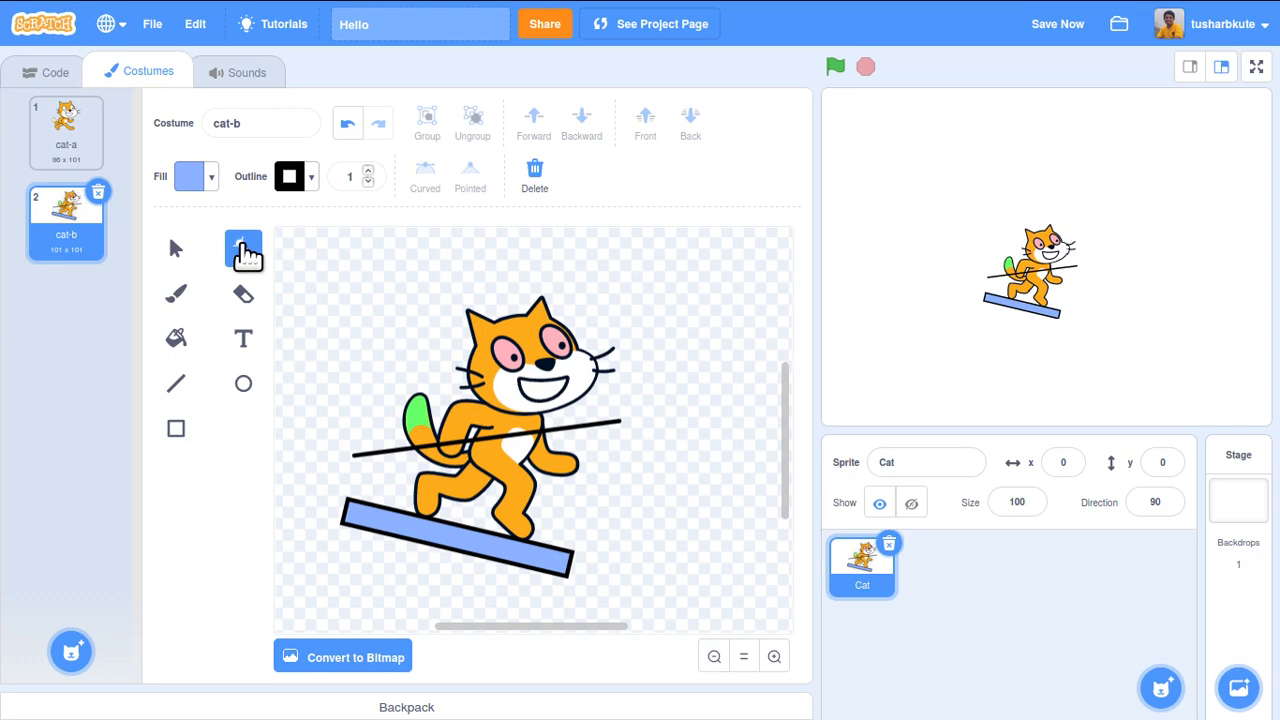
{"action": "left_click", "coordinate": [541, 298]}
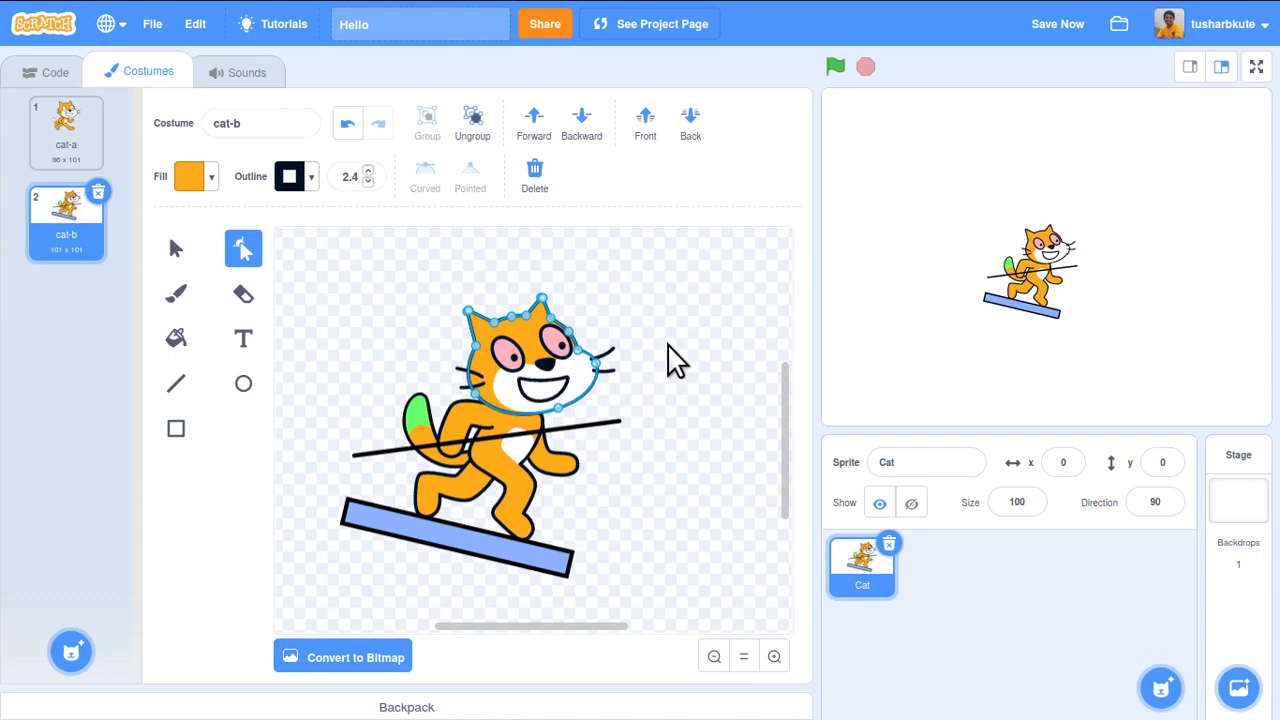
{"action": "left_click", "coordinate": [541, 300]}
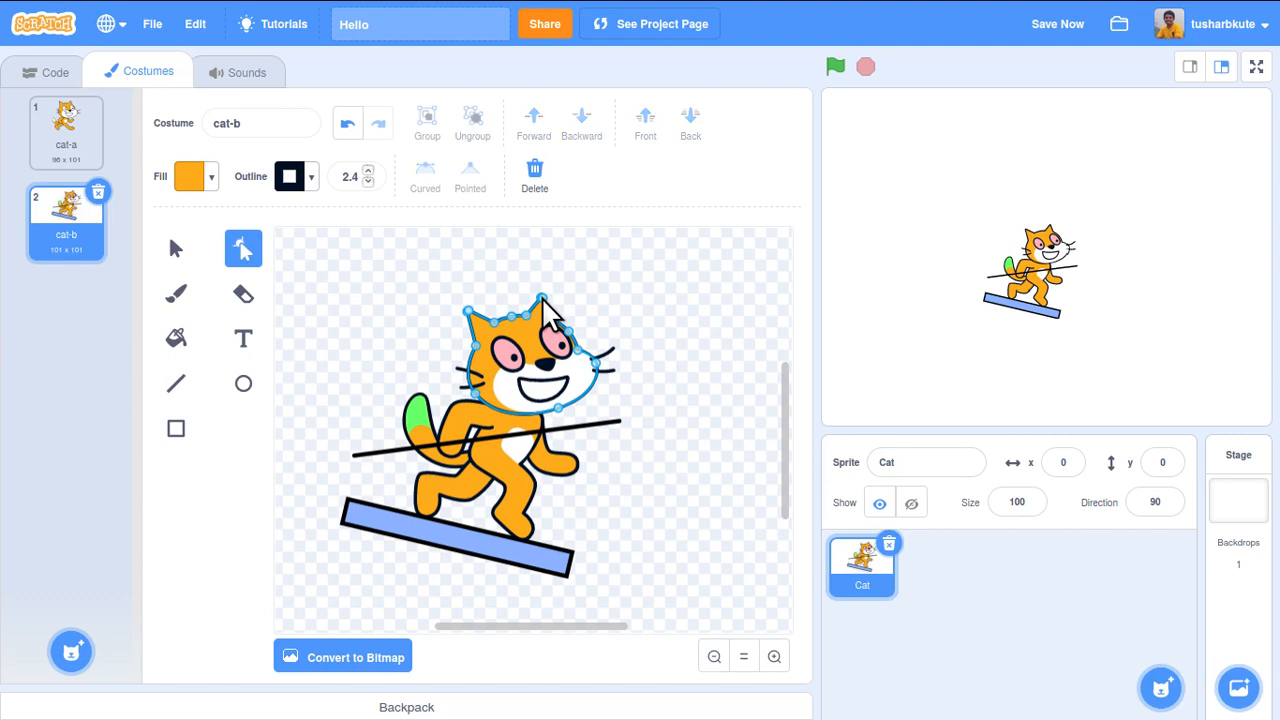
{"action": "left_click_drag", "start_coordinate": [542, 298], "coordinate": [551, 262]}
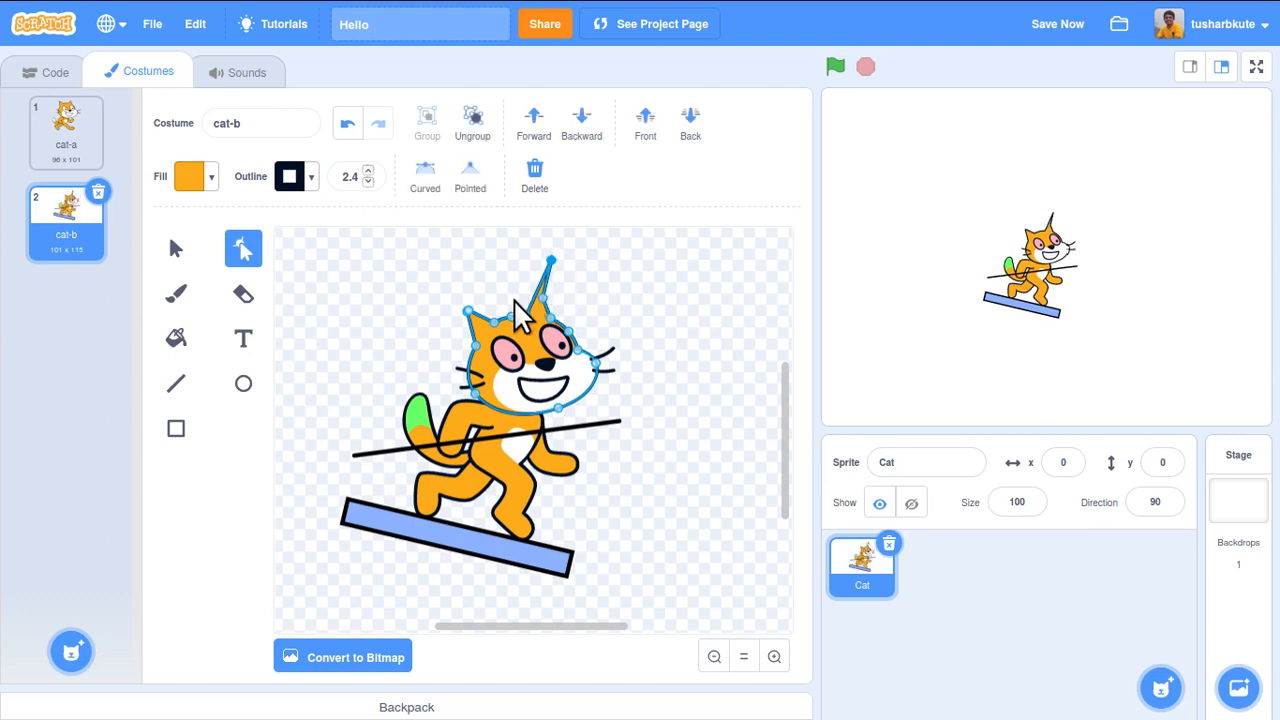
{"action": "left_click_drag", "start_coordinate": [467, 311], "coordinate": [447, 275]}
{"action": "left_click", "coordinate": [629, 296]}
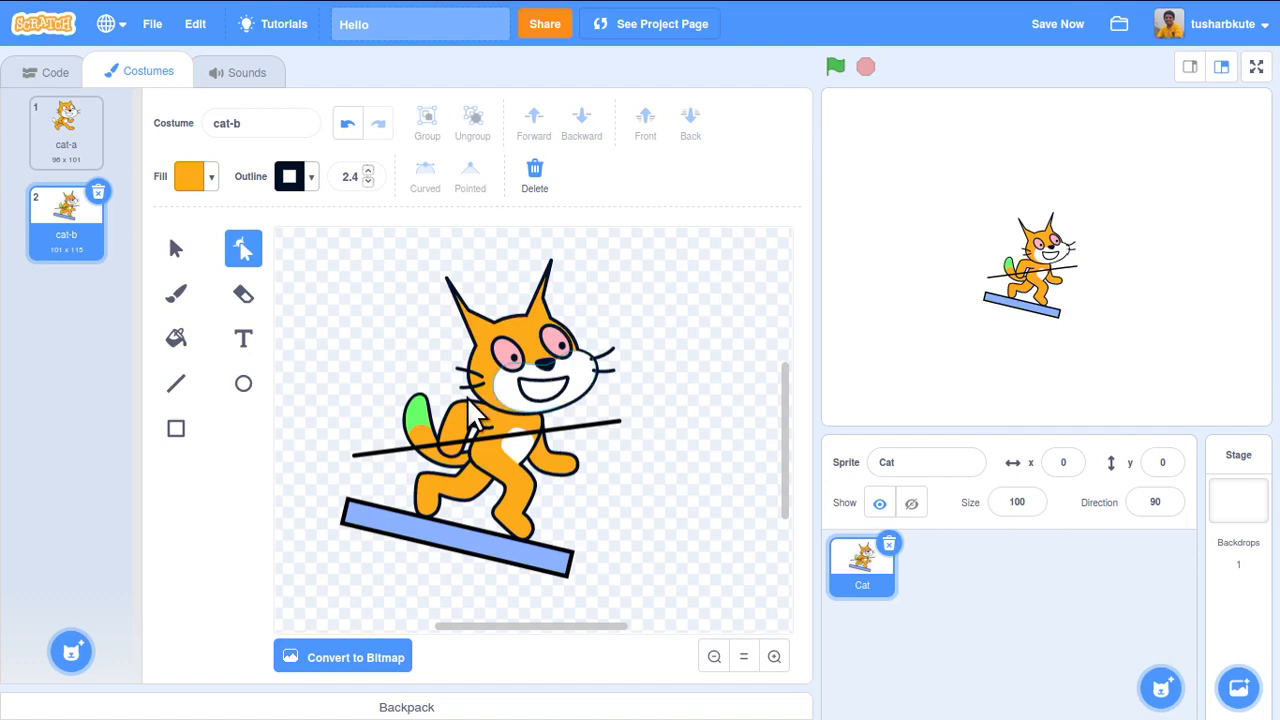
- Reshape the green tail tip by pulling its top point upward into a longer point
{"action": "left_click", "coordinate": [418, 415]}
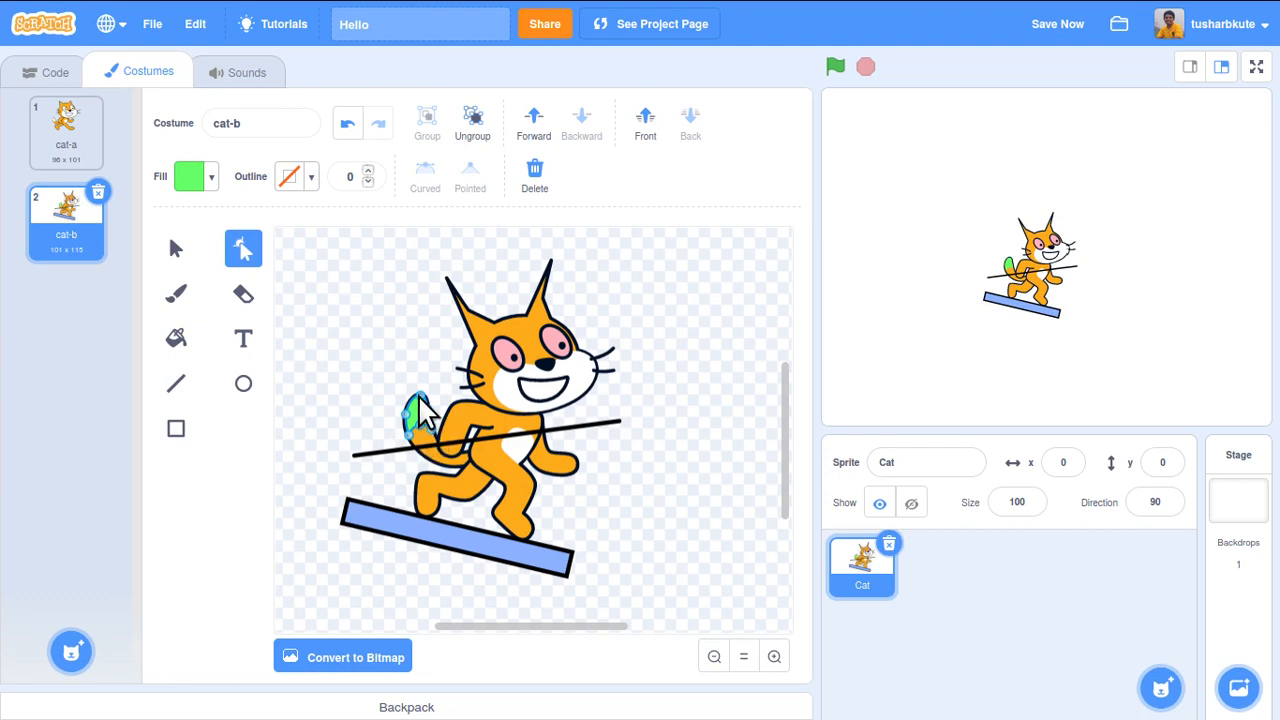
{"action": "left_click", "coordinate": [420, 396]}
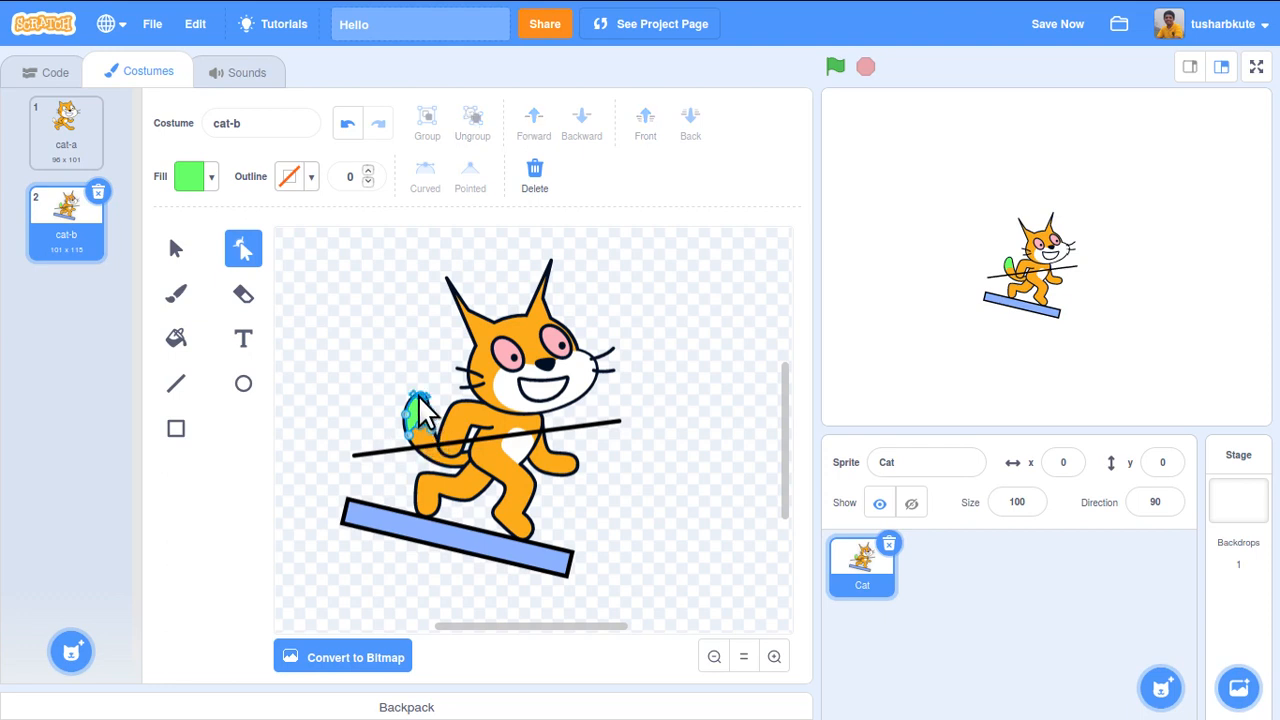
{"action": "left_click_drag", "start_coordinate": [421, 396], "coordinate": [433, 361]}
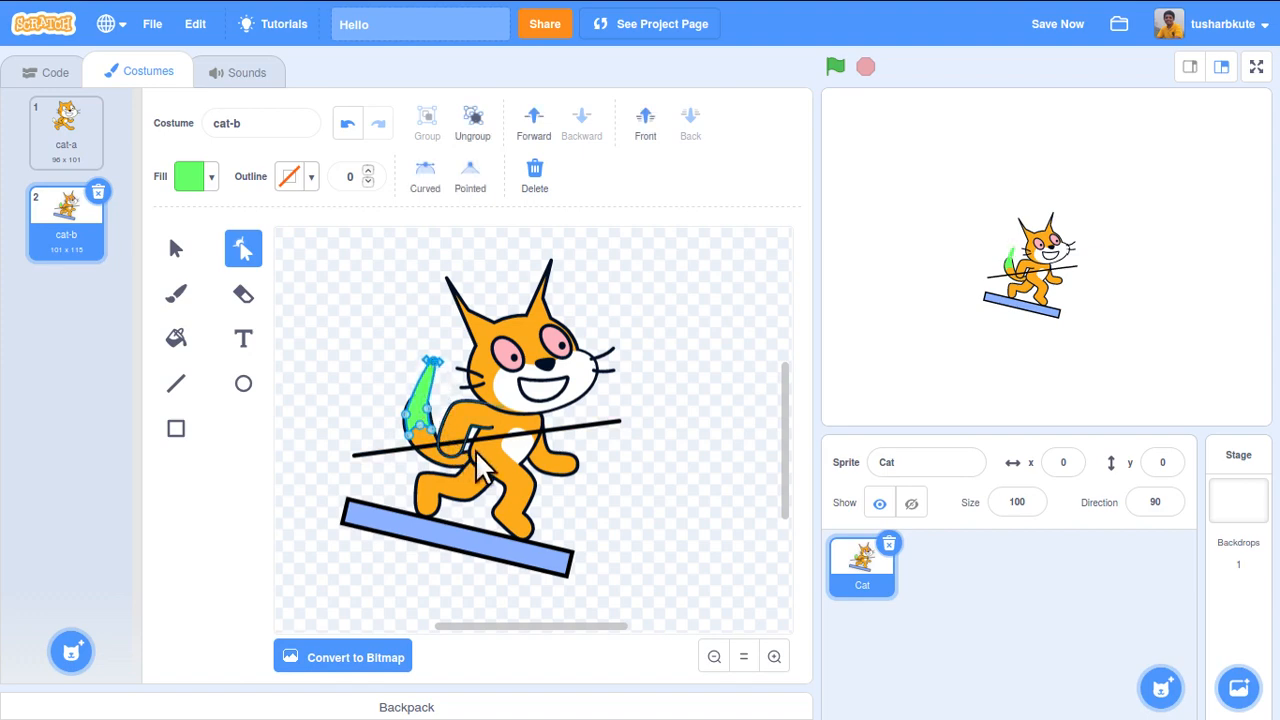
- Erase the rear end of the black line behind the cat with the Eraser at size 5
{"action": "left_click", "coordinate": [668, 490]}
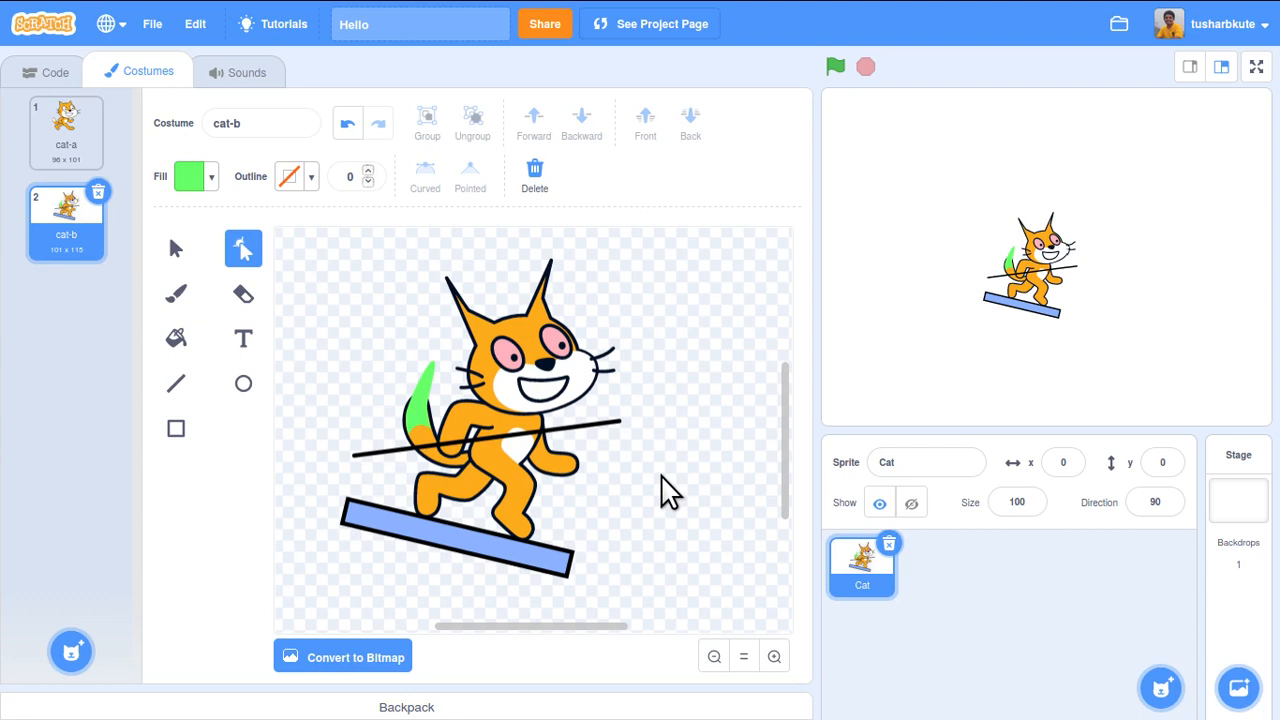
{"action": "left_click", "coordinate": [243, 300]}
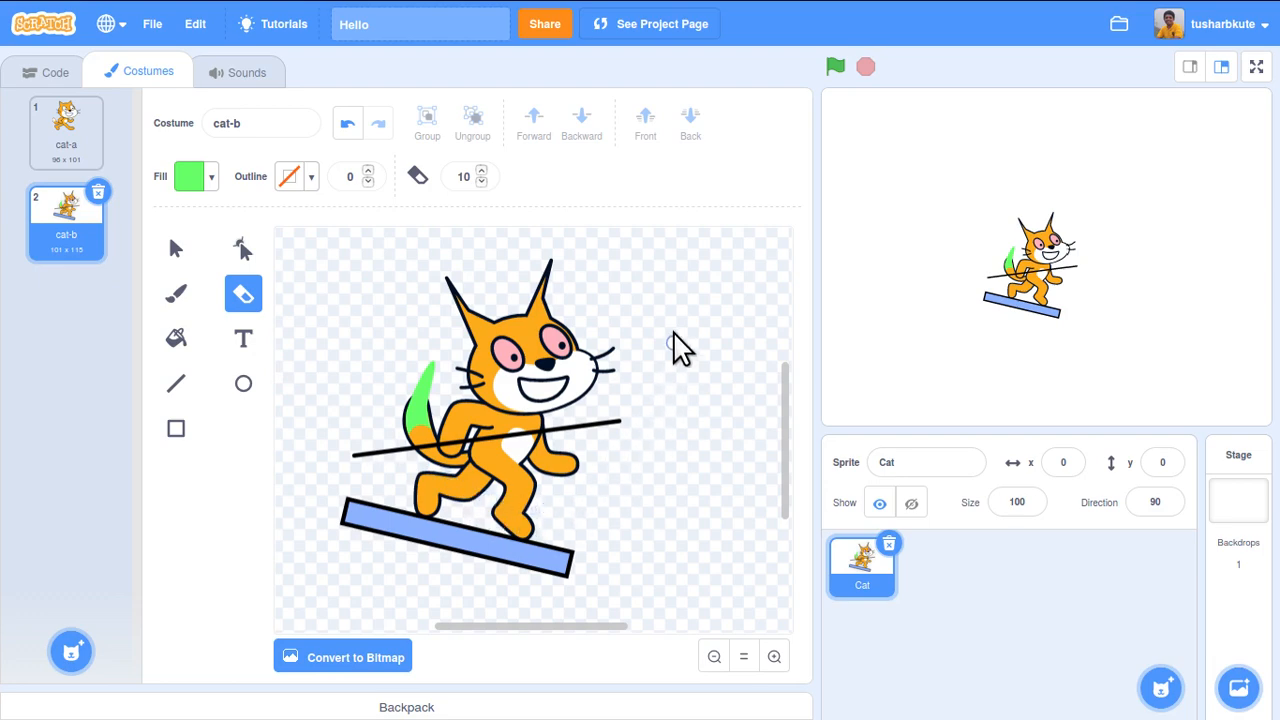
{"action": "left_click", "coordinate": [457, 178]}
{"action": "type", "text": "5"}
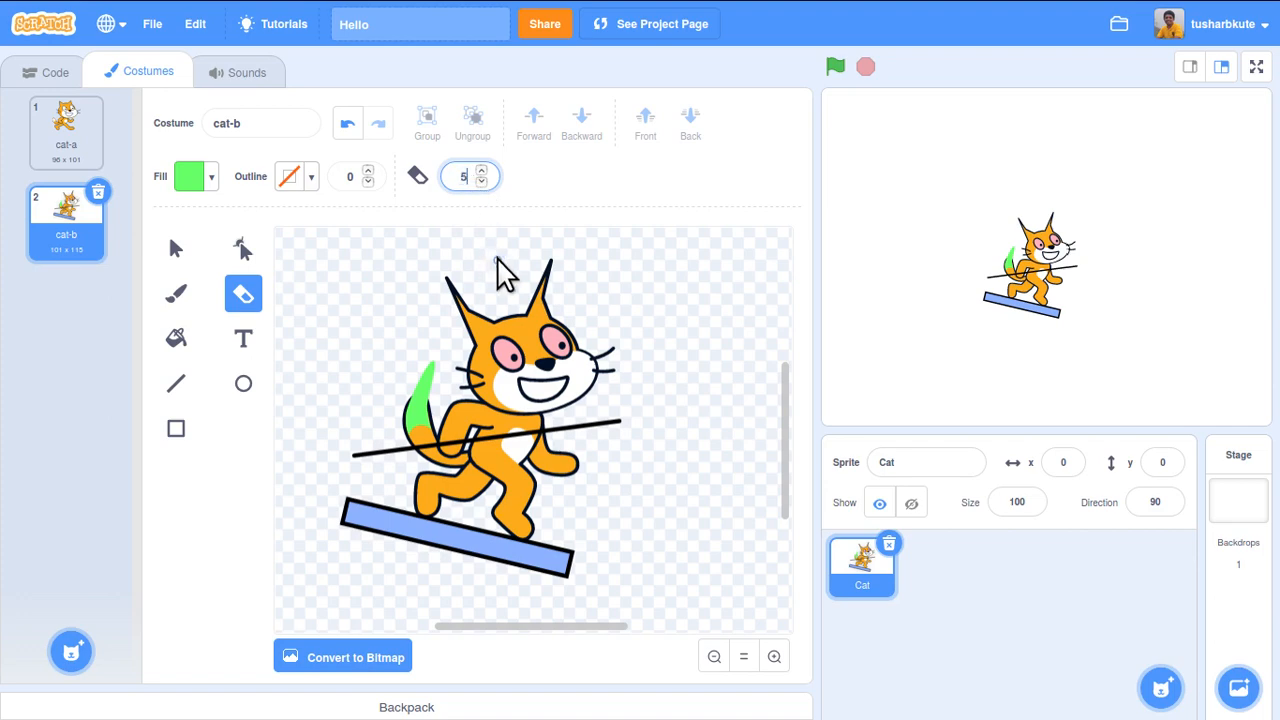
{"action": "key", "text": "Return"}
{"action": "left_click_drag", "start_coordinate": [349, 454], "coordinate": [386, 457]}
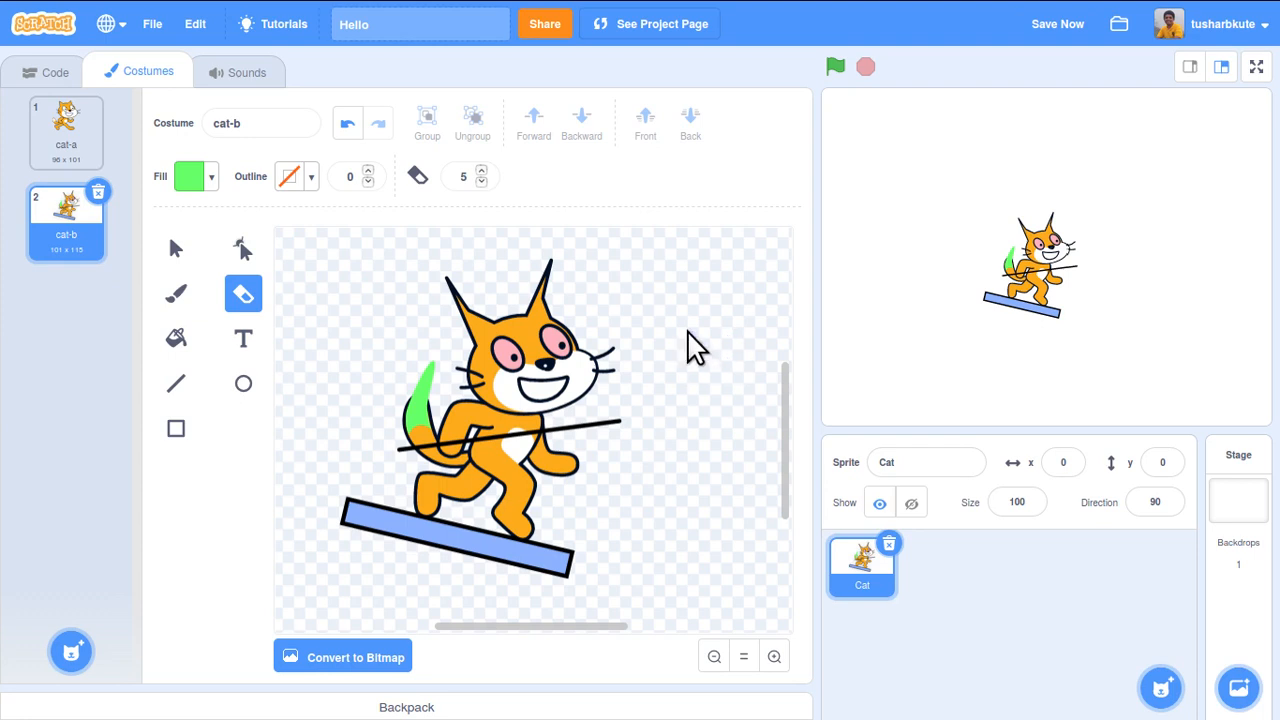
- Add the text "Meow" in front of the cat's head and shift it down so it sits fully within the visible canvas
{"action": "left_click", "coordinate": [243, 342]}
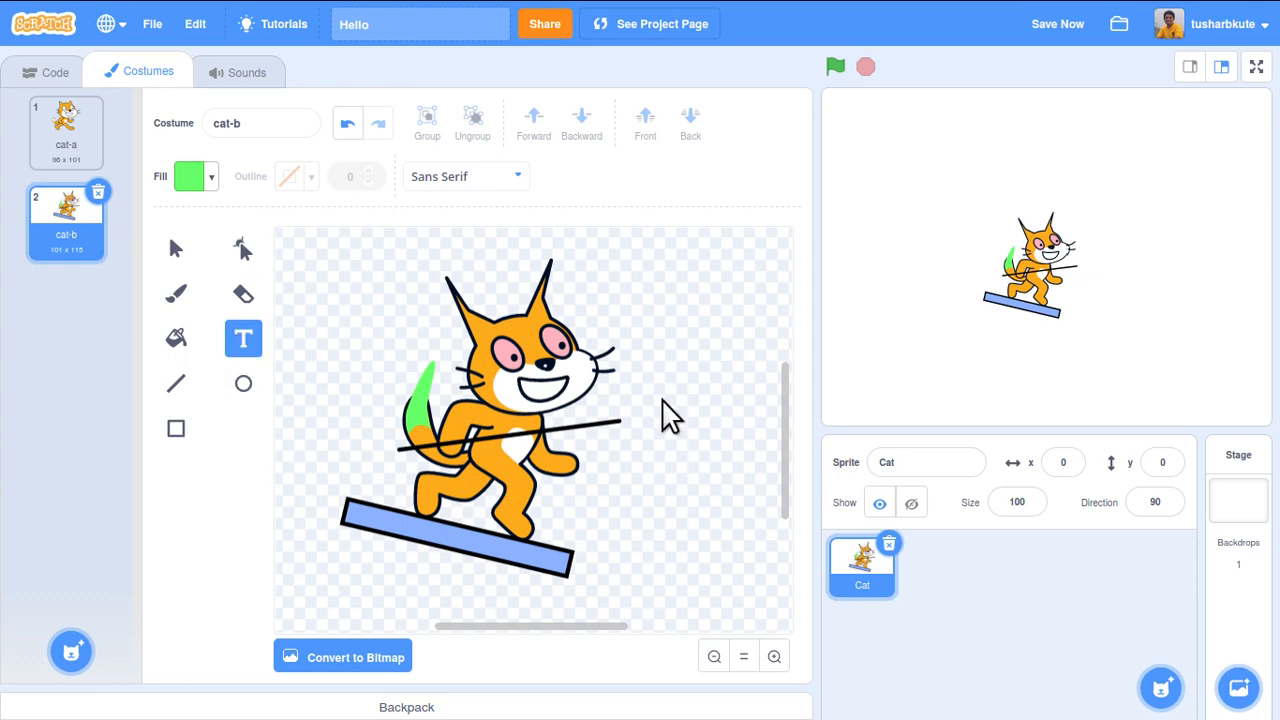
{"action": "left_click", "coordinate": [619, 268]}
{"action": "type", "text": "Meow"}
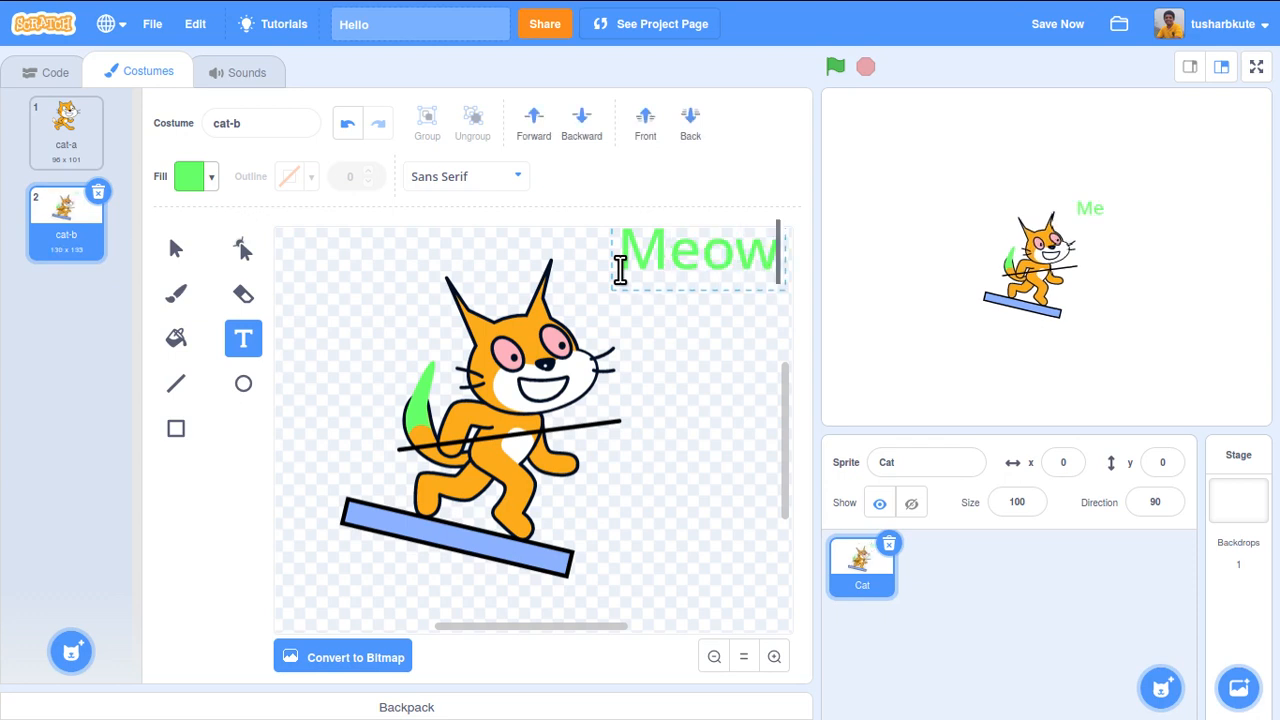
{"action": "left_click", "coordinate": [710, 348]}
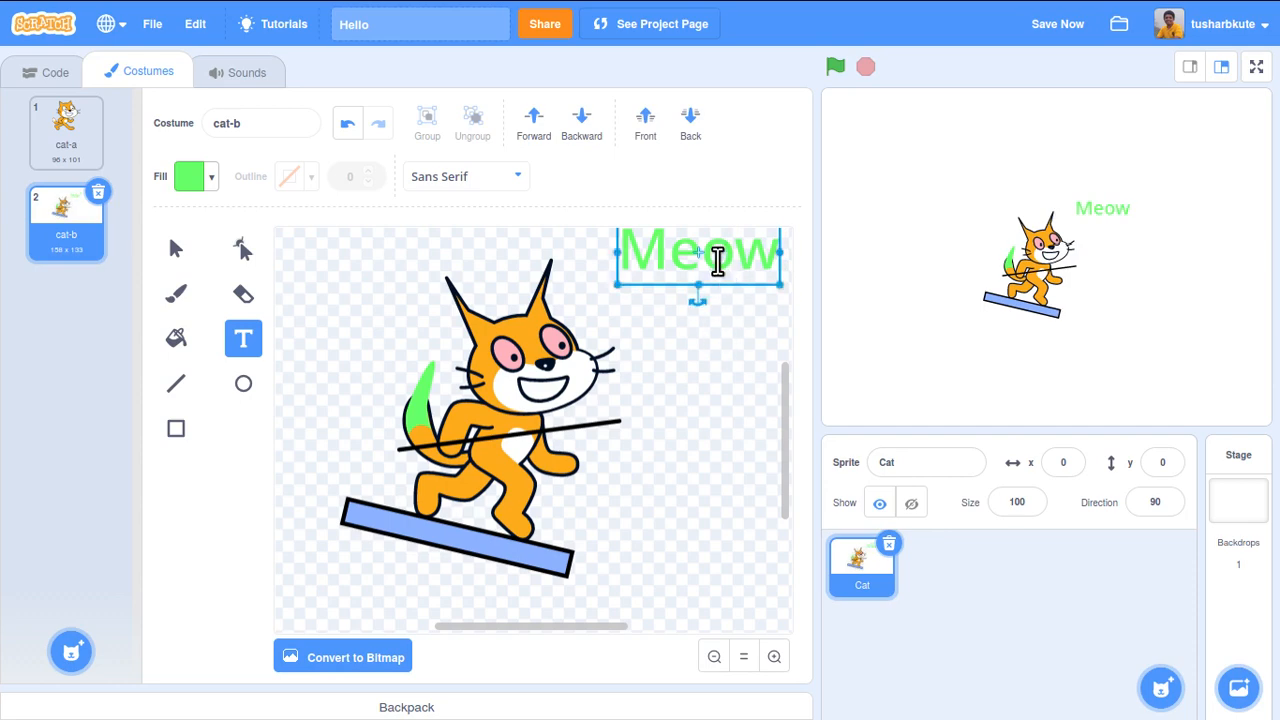
{"action": "double_click", "coordinate": [718, 258]}
{"action": "left_click", "coordinate": [723, 322]}
{"action": "left_click_drag", "start_coordinate": [723, 268], "coordinate": [720, 306]}
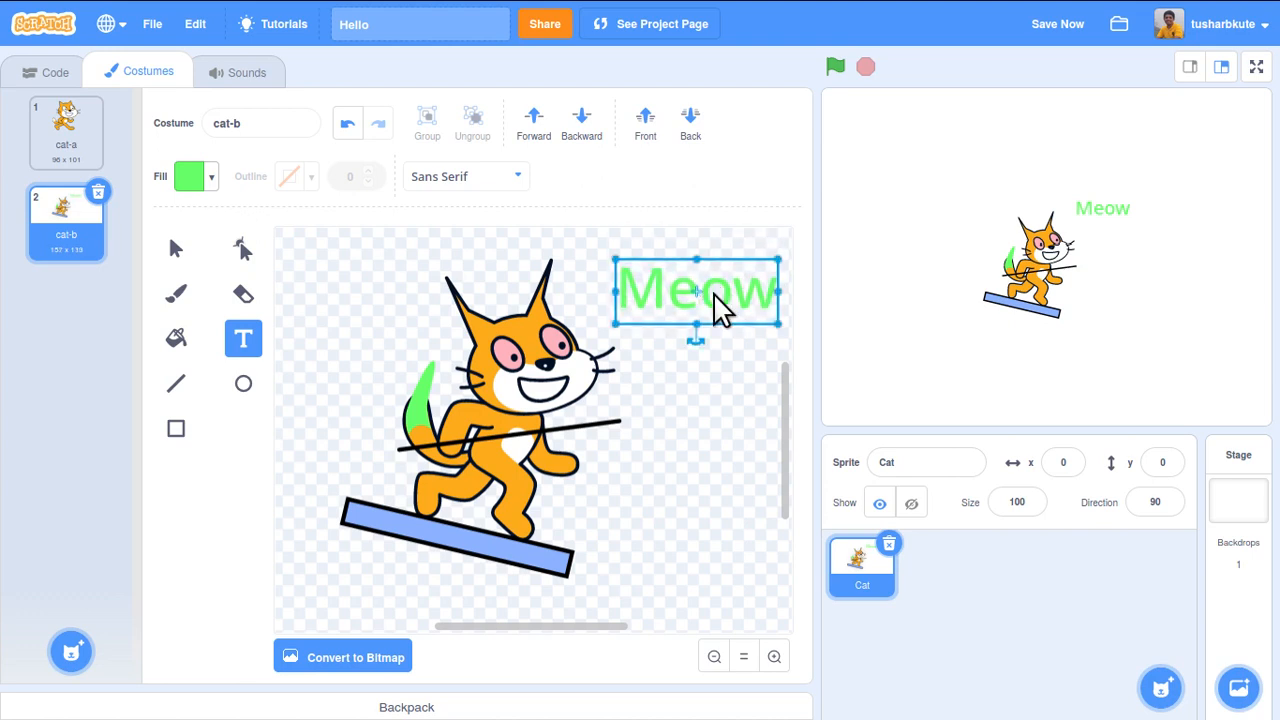
- Darken the Meow text by setting its fill brightness to 15
{"action": "double_click", "coordinate": [722, 295]}
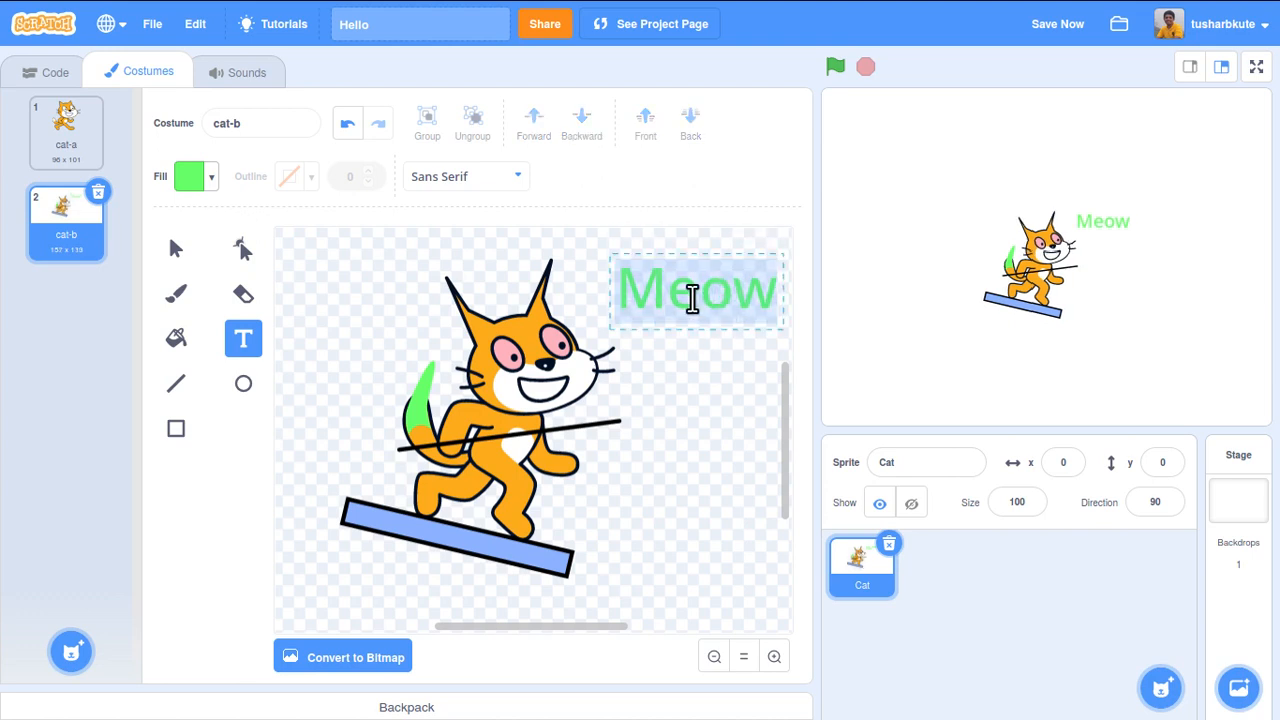
{"action": "left_click", "coordinate": [212, 180]}
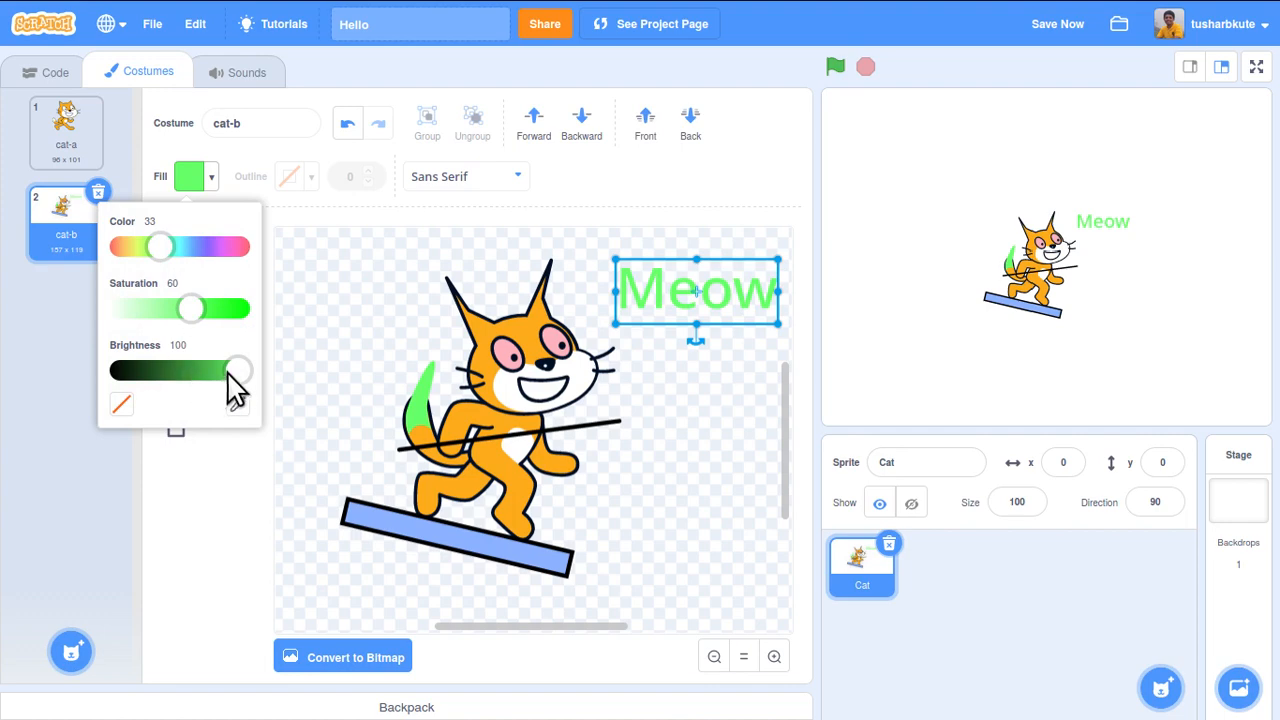
{"action": "left_click_drag", "start_coordinate": [234, 372], "coordinate": [131, 373]}
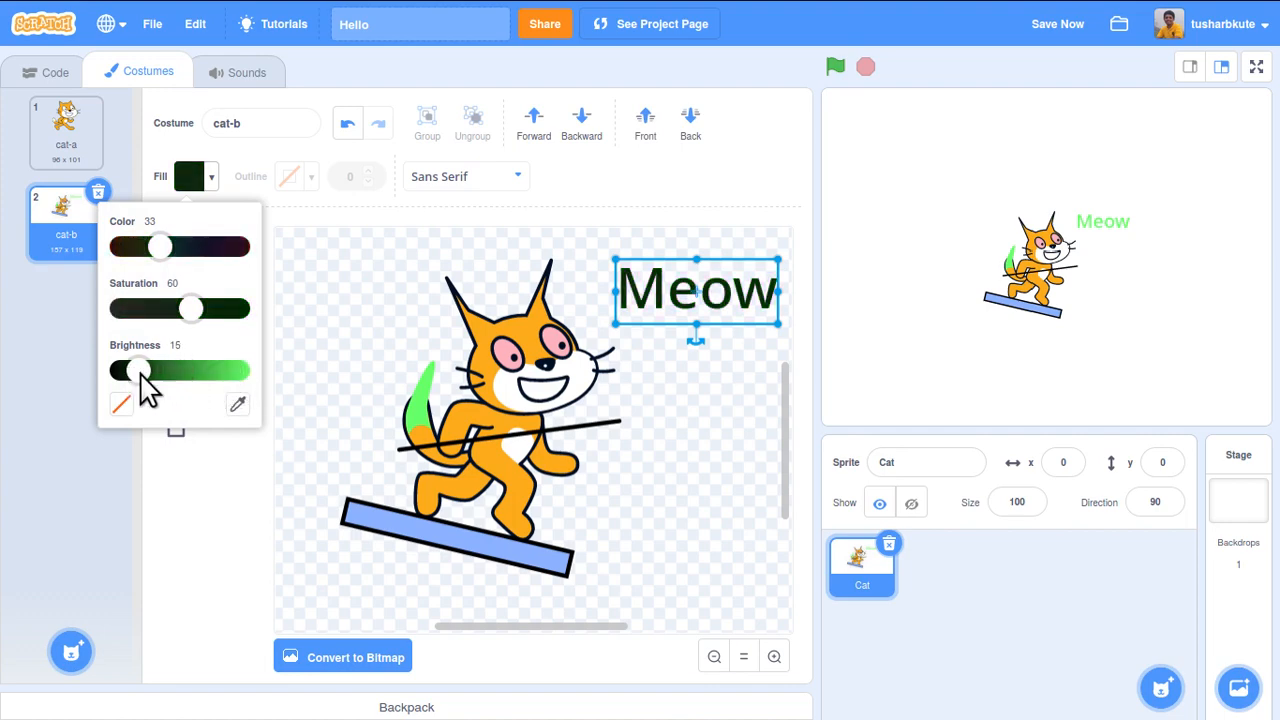
{"action": "left_click", "coordinate": [743, 376]}
{"action": "left_click", "coordinate": [728, 301]}
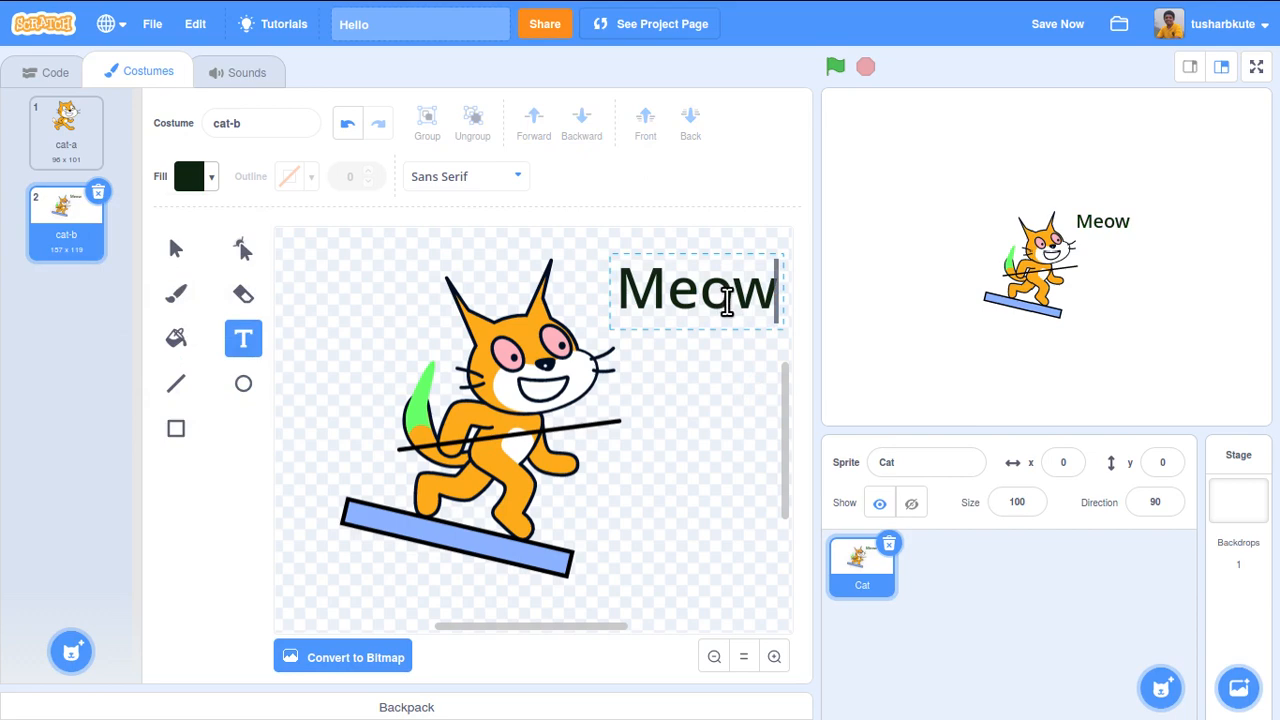
{"action": "left_click", "coordinate": [740, 396]}
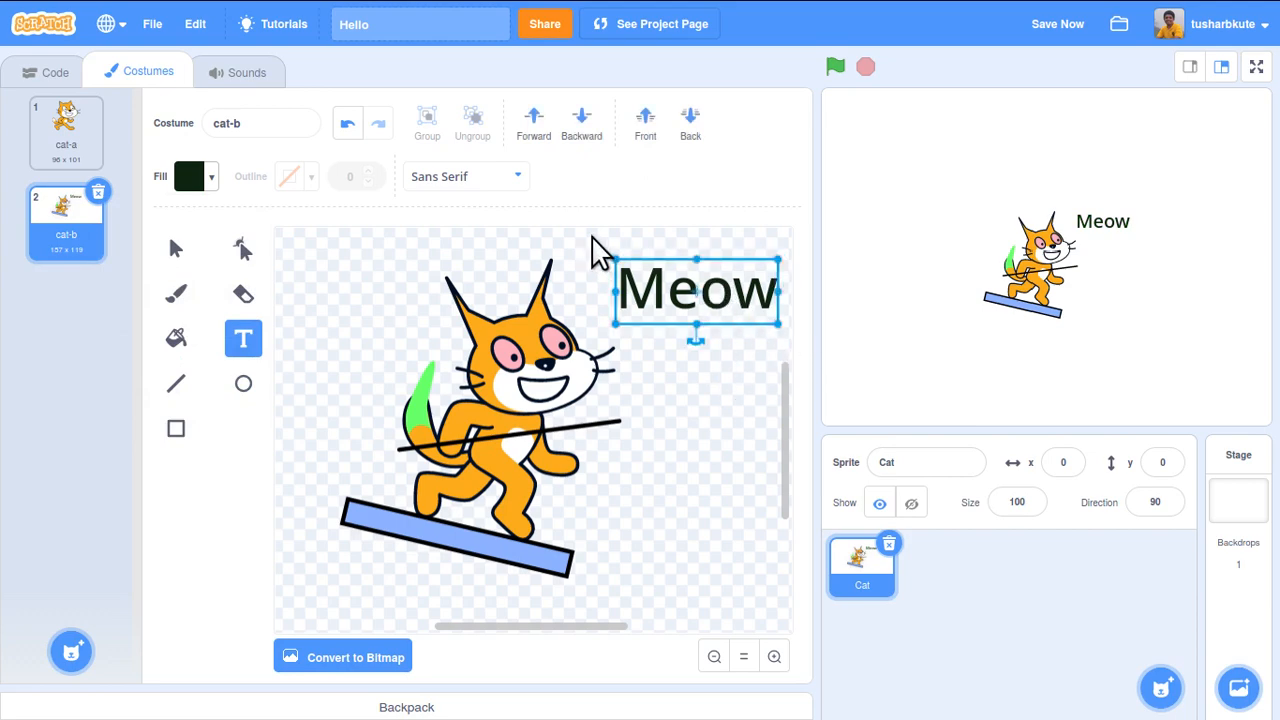
- Set the Meow text's font to Handwriting and shrink the text into a low, flattened shape
{"action": "left_click", "coordinate": [513, 180]}
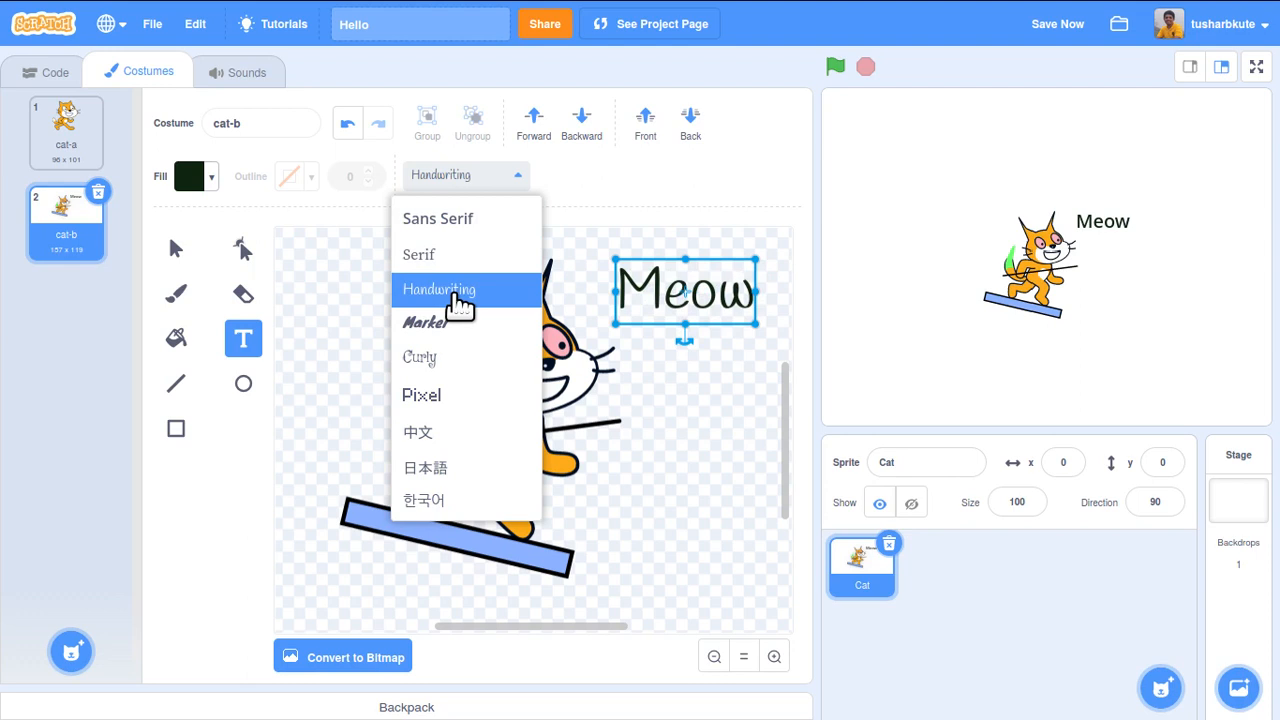
{"action": "left_click", "coordinate": [455, 295]}
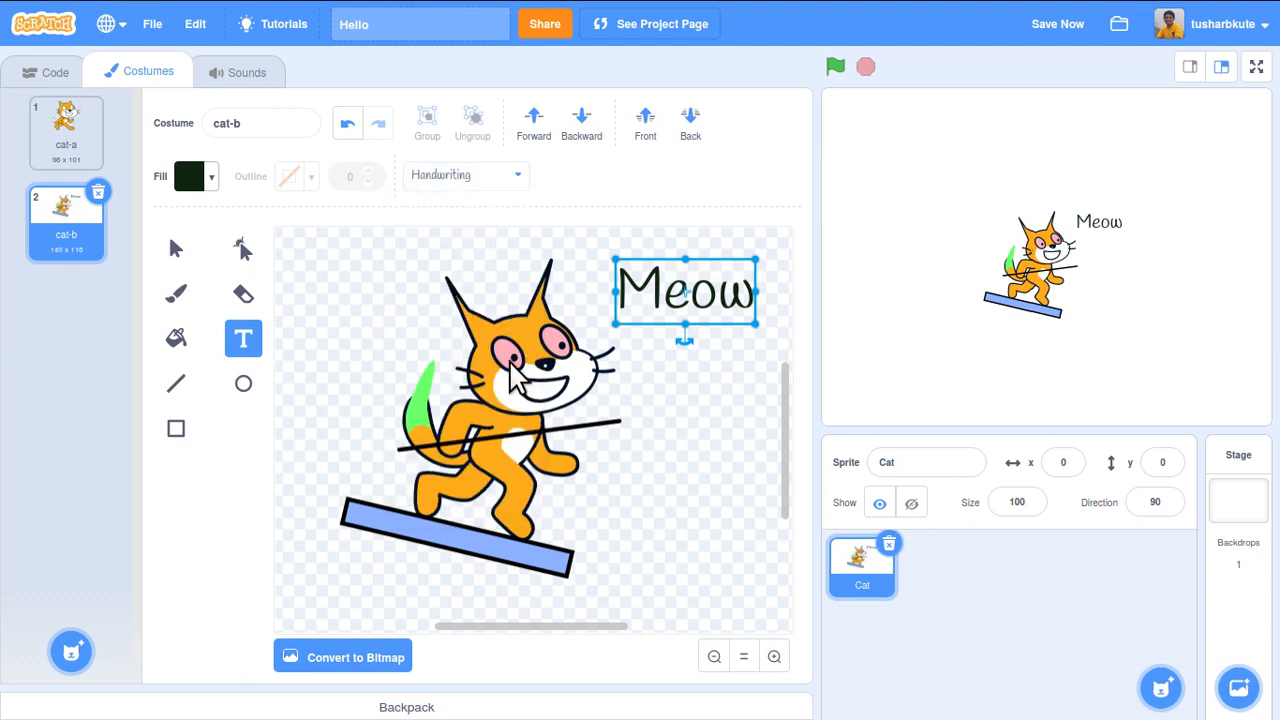
{"action": "left_click_drag", "start_coordinate": [756, 323], "coordinate": [742, 273]}
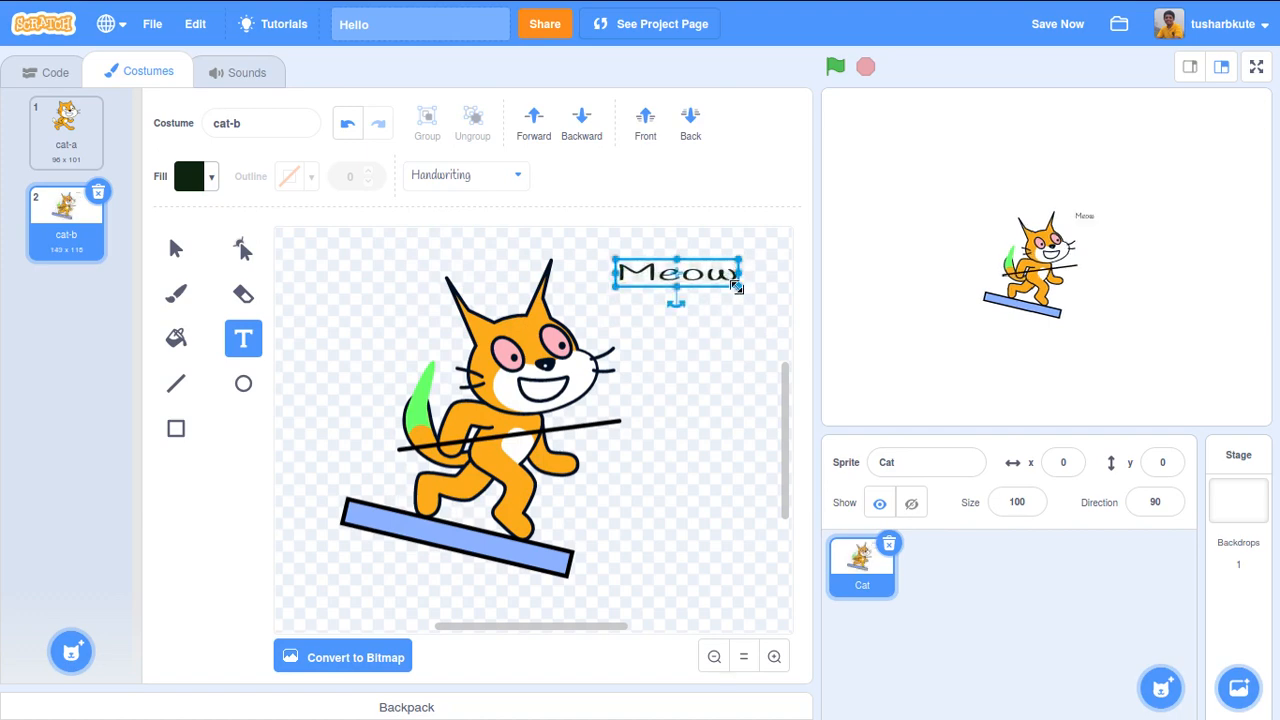
{"action": "left_click", "coordinate": [680, 283]}
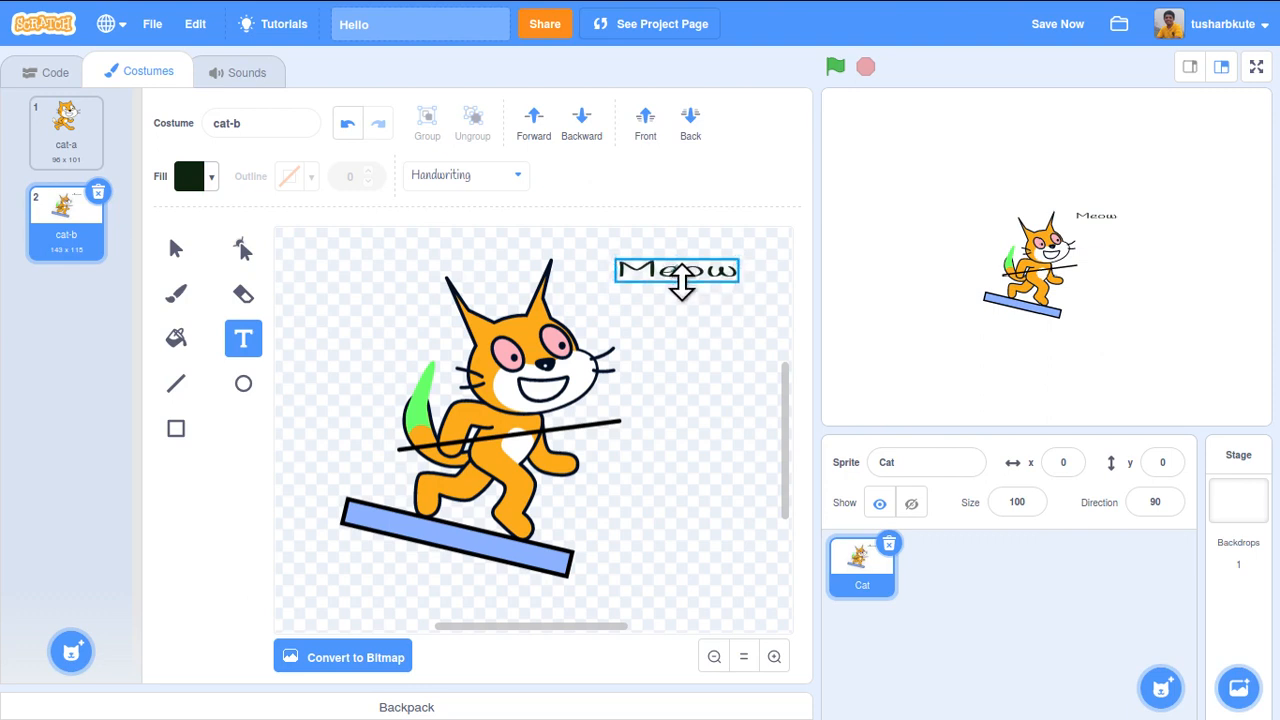
{"action": "mouse_move", "coordinate": [683, 289]}
{"action": "left_mouse_down"}
{"action": "mouse_move", "coordinate": [735, 276]}
{"action": "mouse_move", "coordinate": [676, 280]}
{"action": "left_mouse_up"}
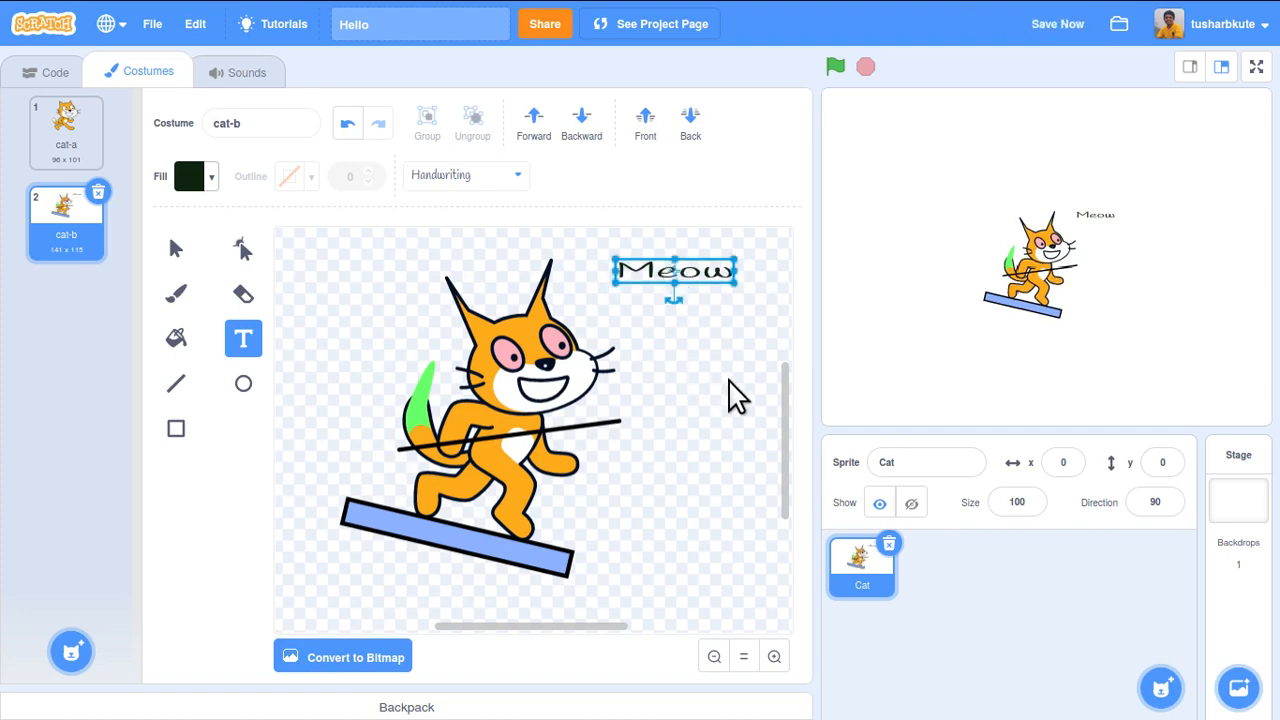
- Move the Meow text onto the blue board beneath the cat and tilt it to follow the board's slope
{"action": "left_click_drag", "start_coordinate": [700, 276], "coordinate": [697, 475]}
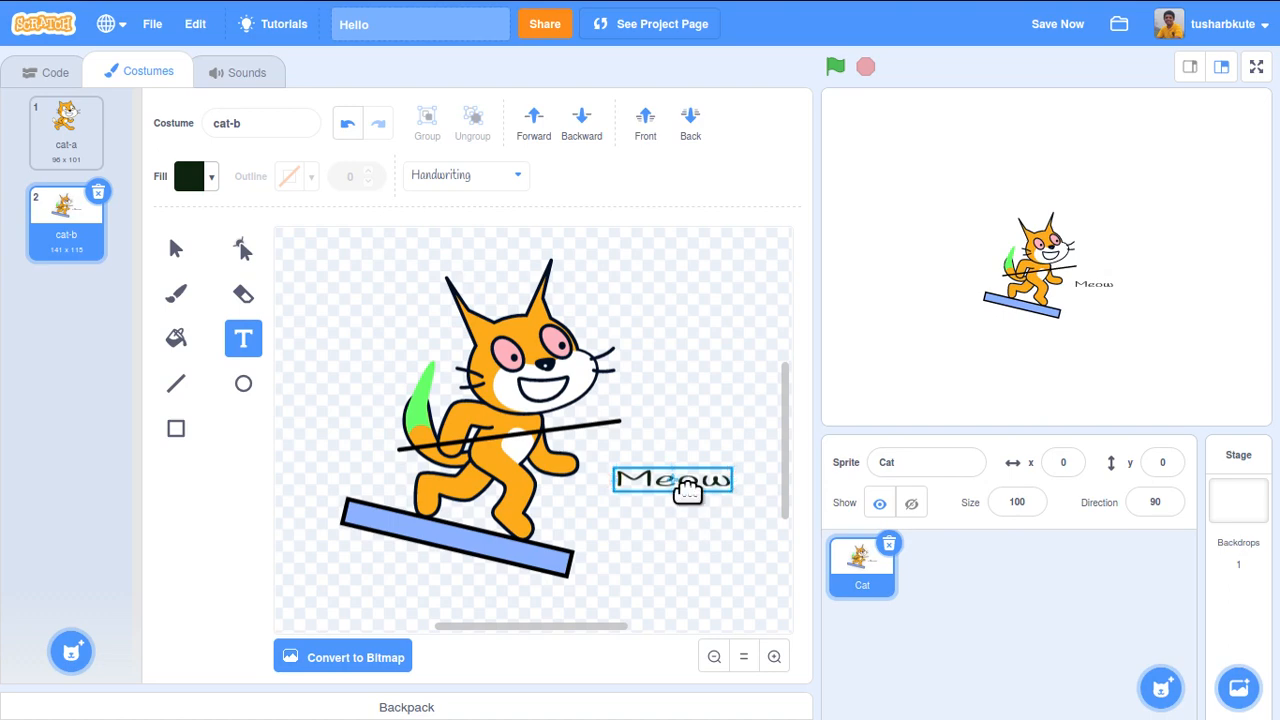
{"action": "left_click_drag", "start_coordinate": [690, 482], "coordinate": [403, 601]}
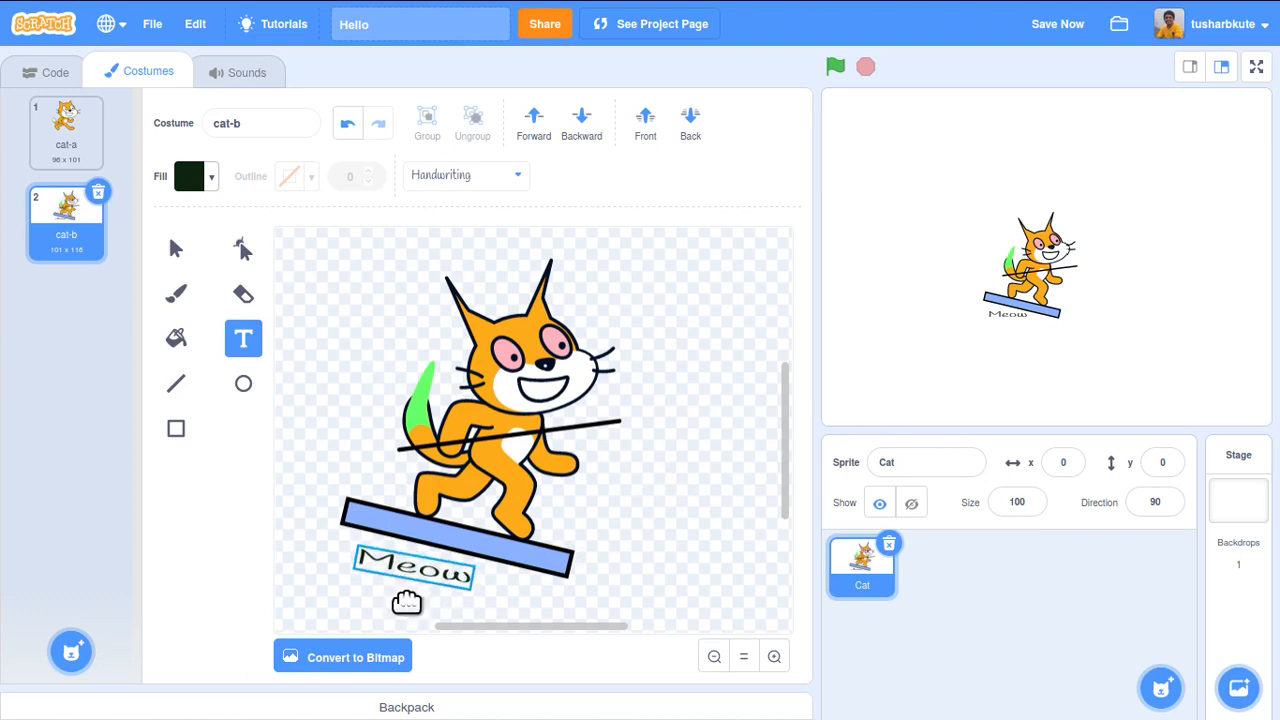
{"action": "left_click_drag", "start_coordinate": [406, 602], "coordinate": [478, 546]}
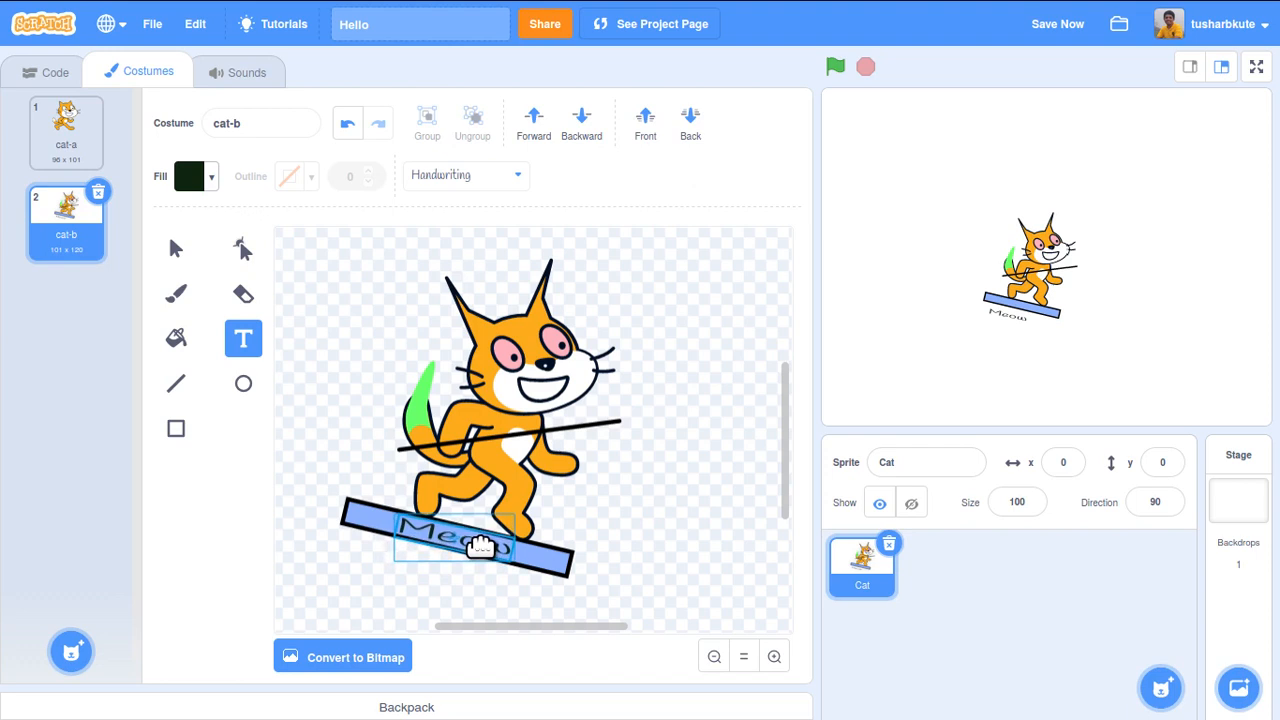
{"action": "left_click", "coordinate": [675, 530]}
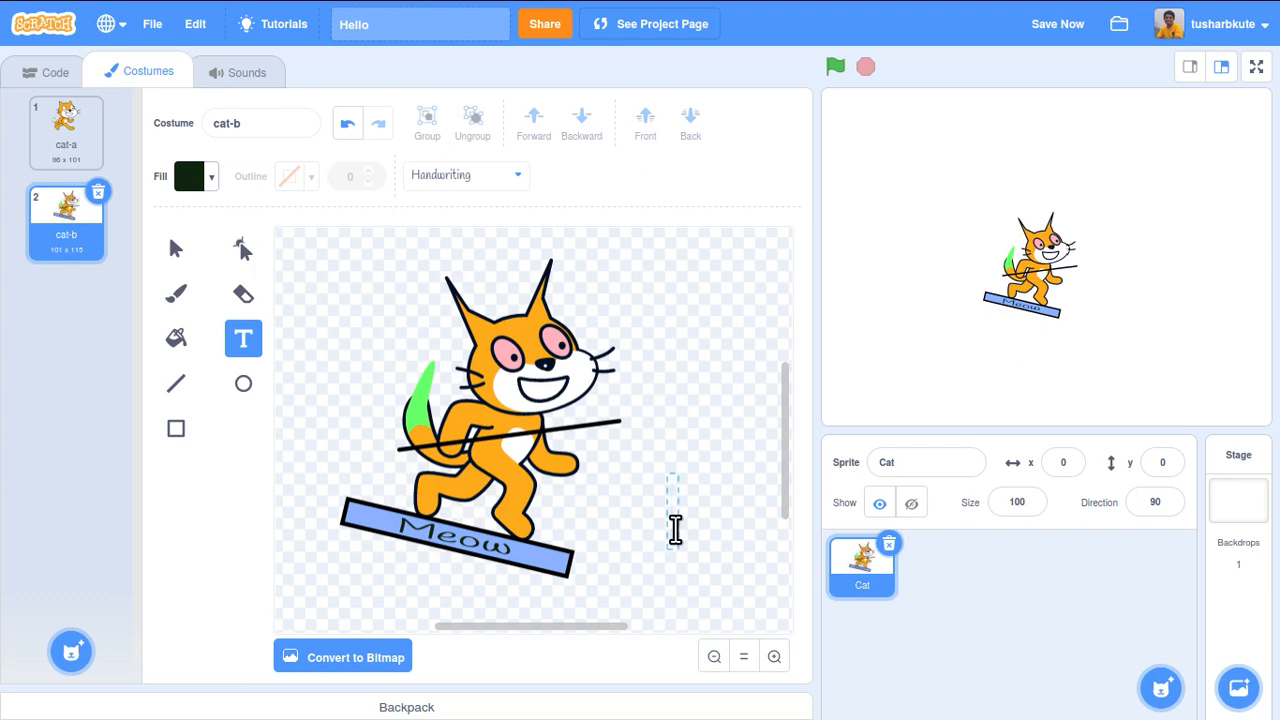
- Recolour the Meow text on the board white, with fill color 0, saturation 0 and brightness 100
{"action": "left_click", "coordinate": [485, 545]}
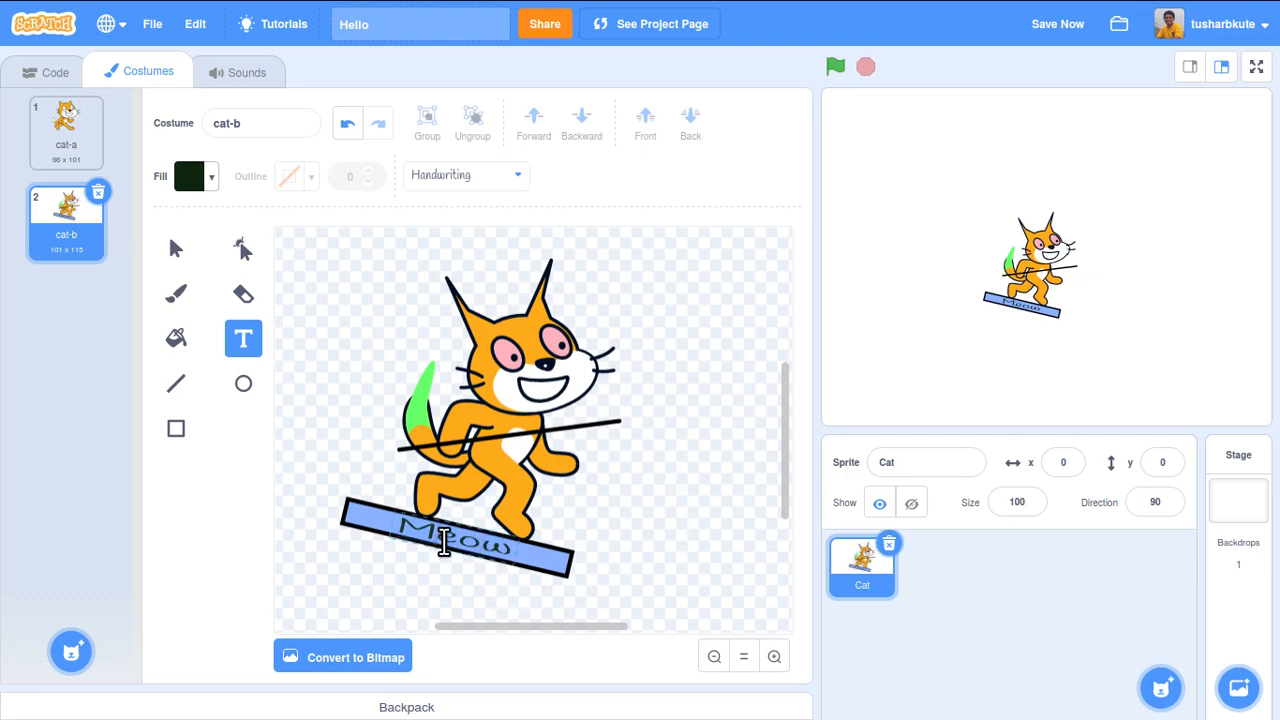
{"action": "left_click", "coordinate": [648, 580]}
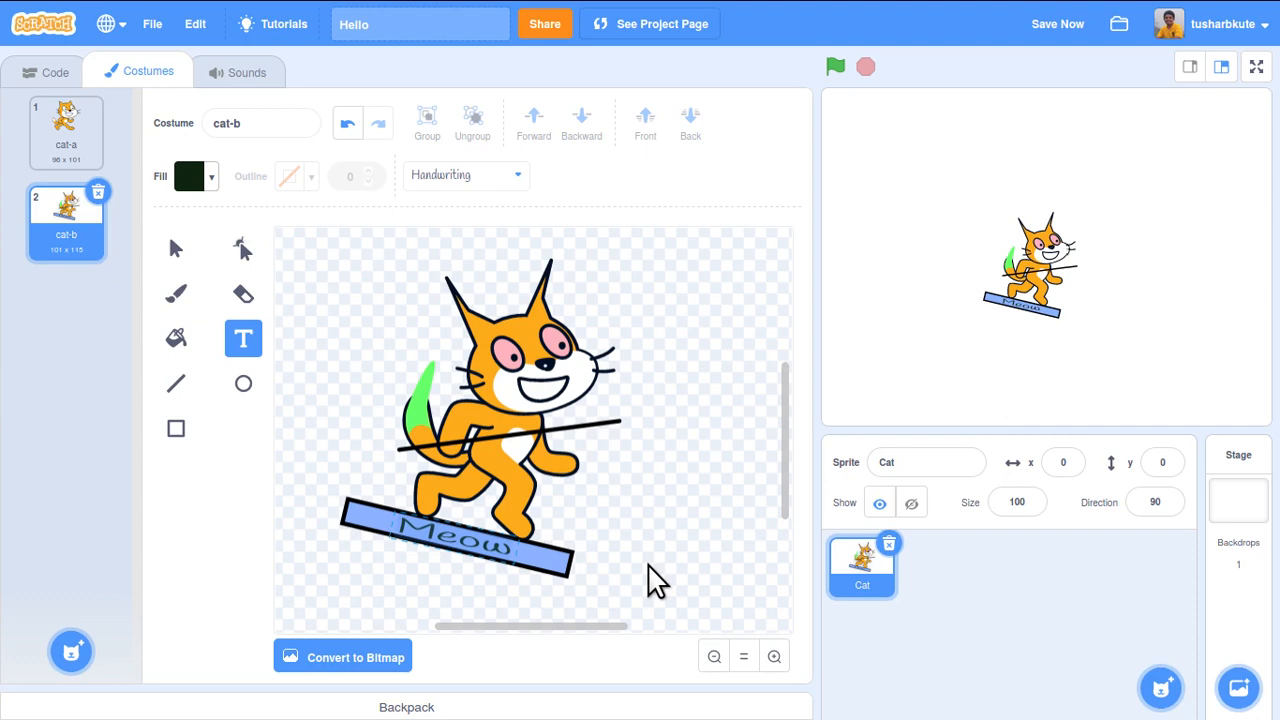
{"action": "left_click", "coordinate": [211, 186]}
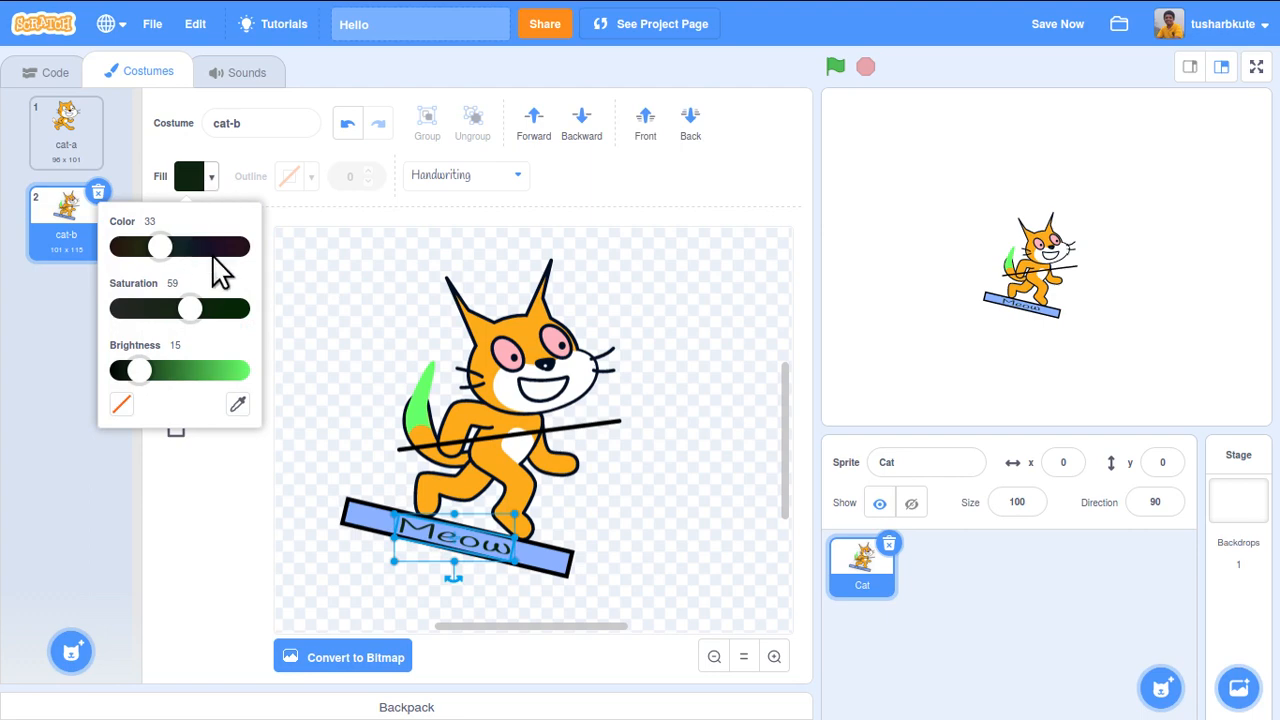
{"action": "left_click_drag", "start_coordinate": [190, 310], "coordinate": [218, 310]}
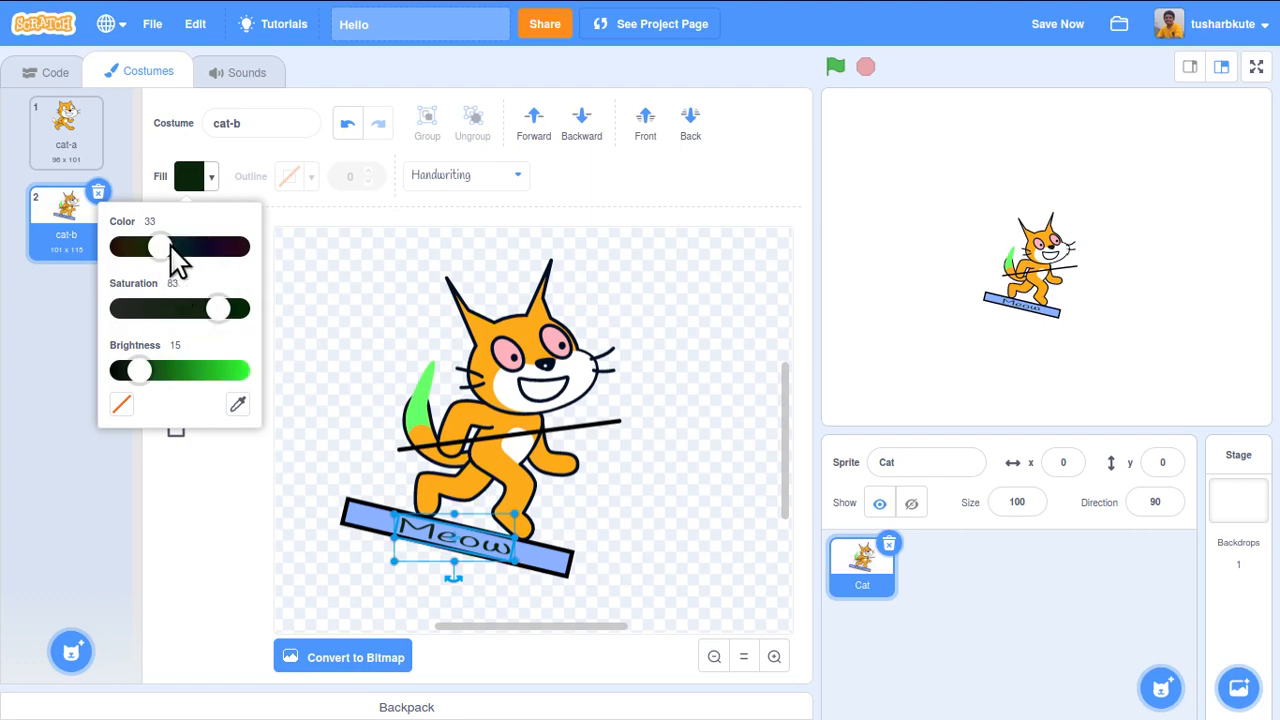
{"action": "left_click_drag", "start_coordinate": [170, 247], "coordinate": [120, 247]}
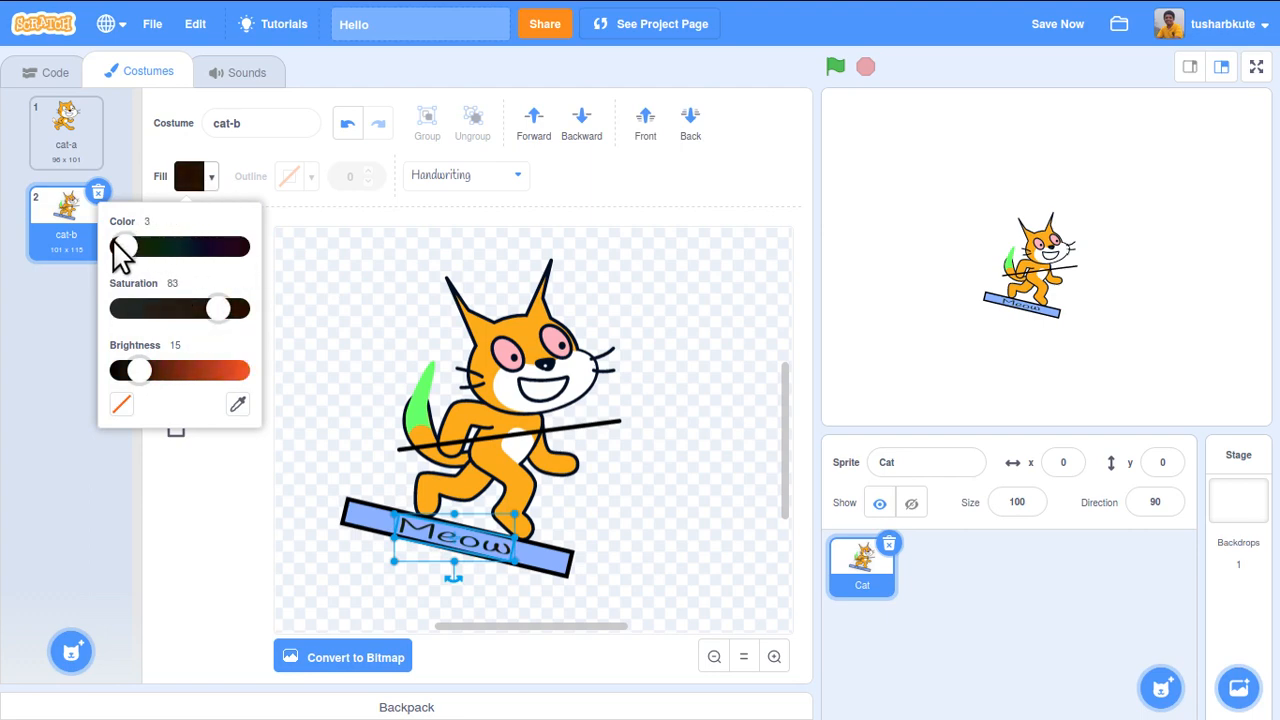
{"action": "left_click_drag", "start_coordinate": [139, 370], "coordinate": [258, 385]}
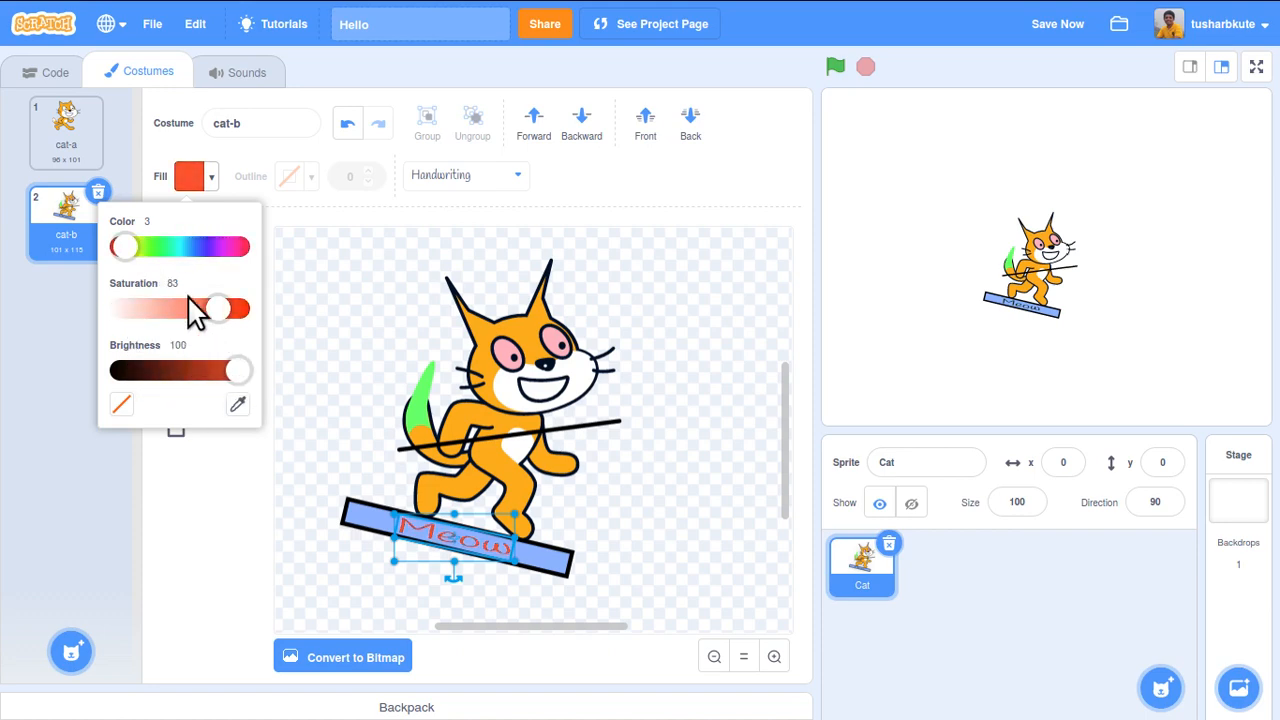
{"action": "mouse_move", "coordinate": [122, 250]}
{"action": "left_mouse_down"}
{"action": "mouse_move", "coordinate": [160, 258]}
{"action": "mouse_move", "coordinate": [114, 258]}
{"action": "left_mouse_up"}
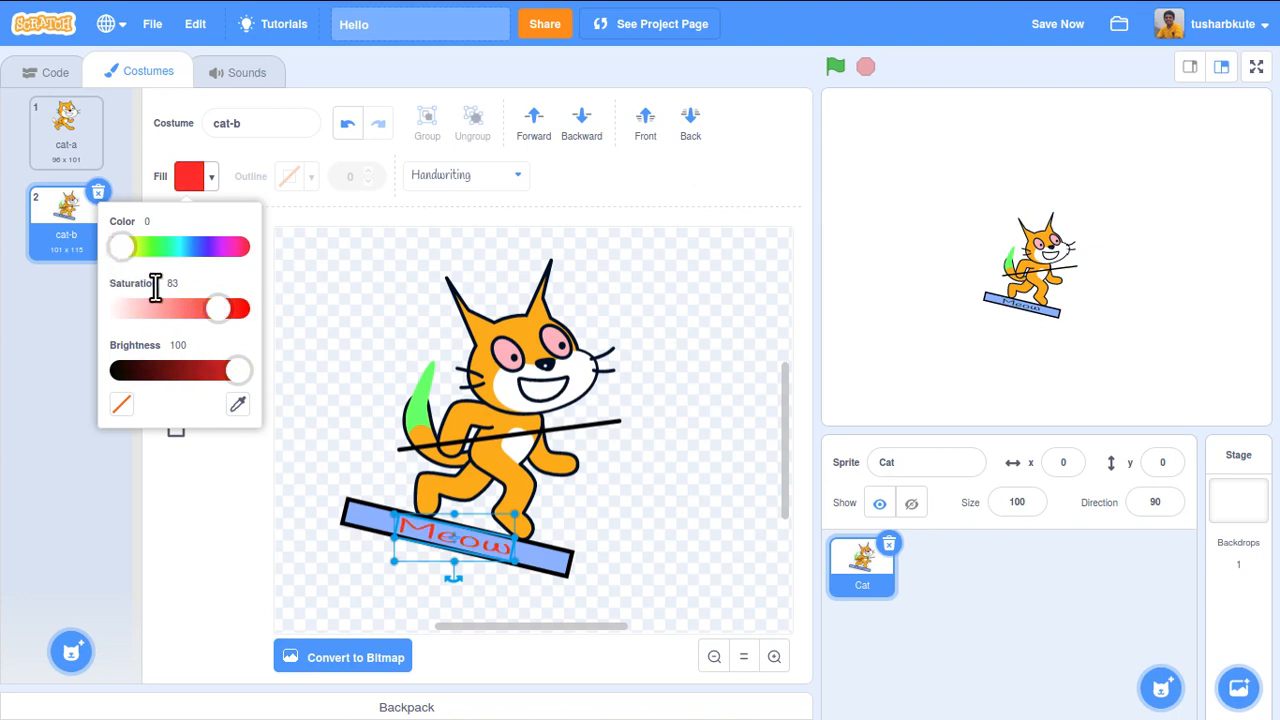
{"action": "left_click_drag", "start_coordinate": [220, 312], "coordinate": [90, 315]}
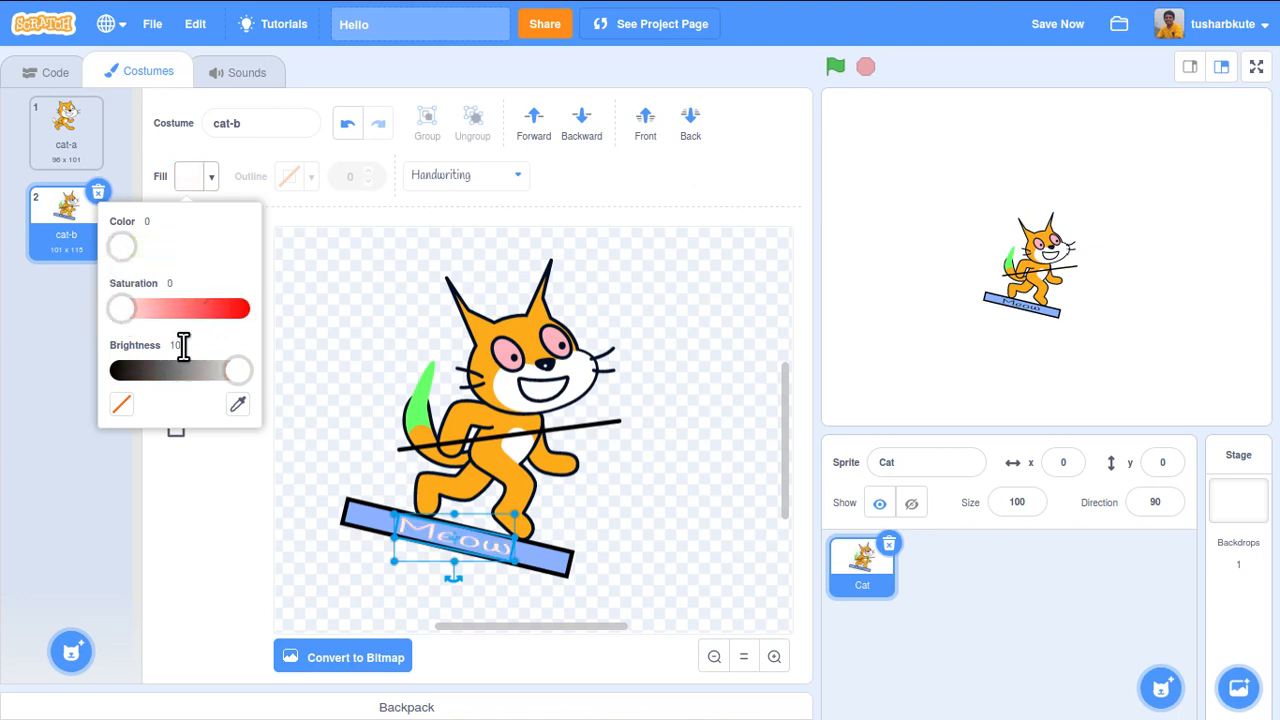
{"action": "left_click", "coordinate": [701, 490]}
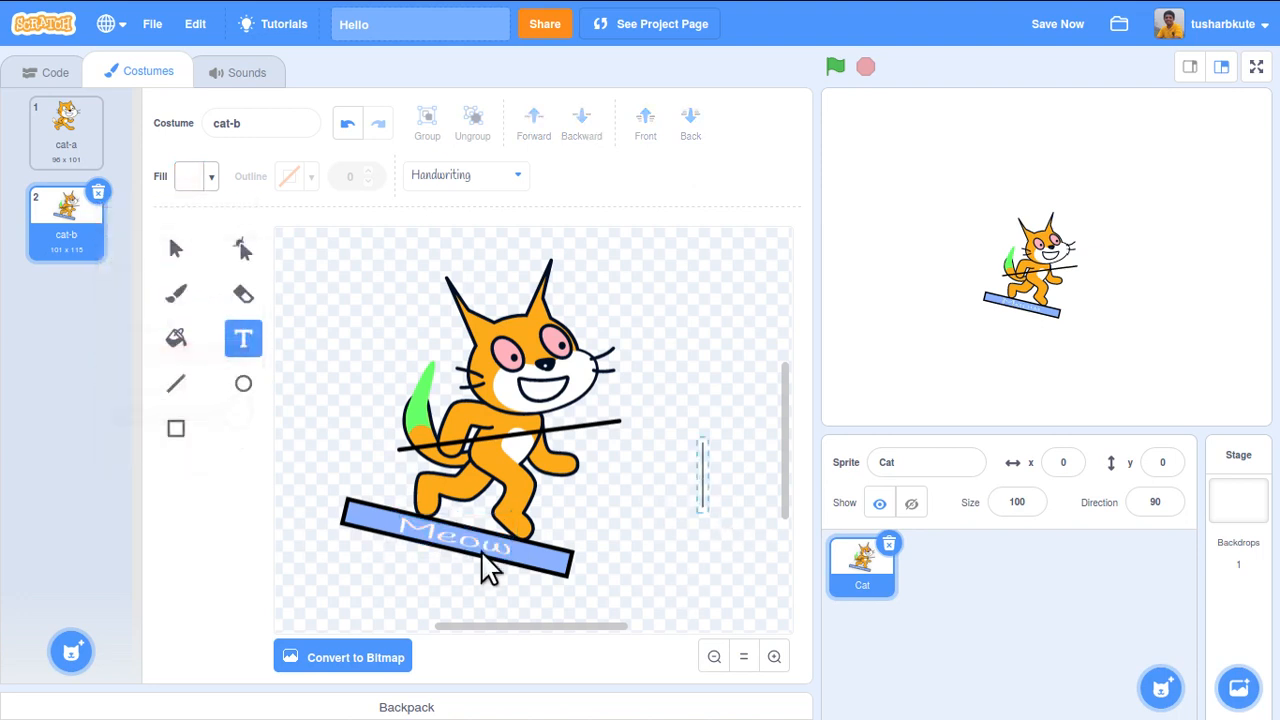
{"action": "left_click", "coordinate": [668, 595]}
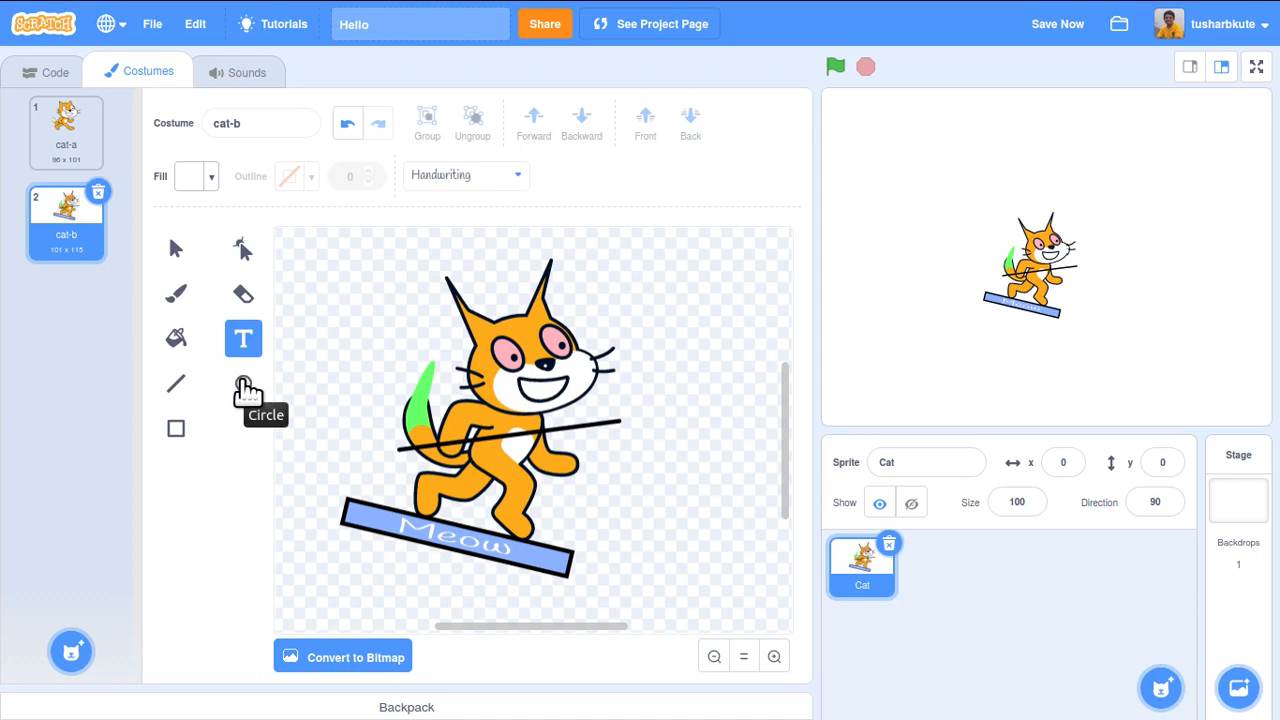
- Draw a small white circle without an outline and place it at the front end of the blue board, beside the cat's foot
{"action": "left_click", "coordinate": [243, 385]}
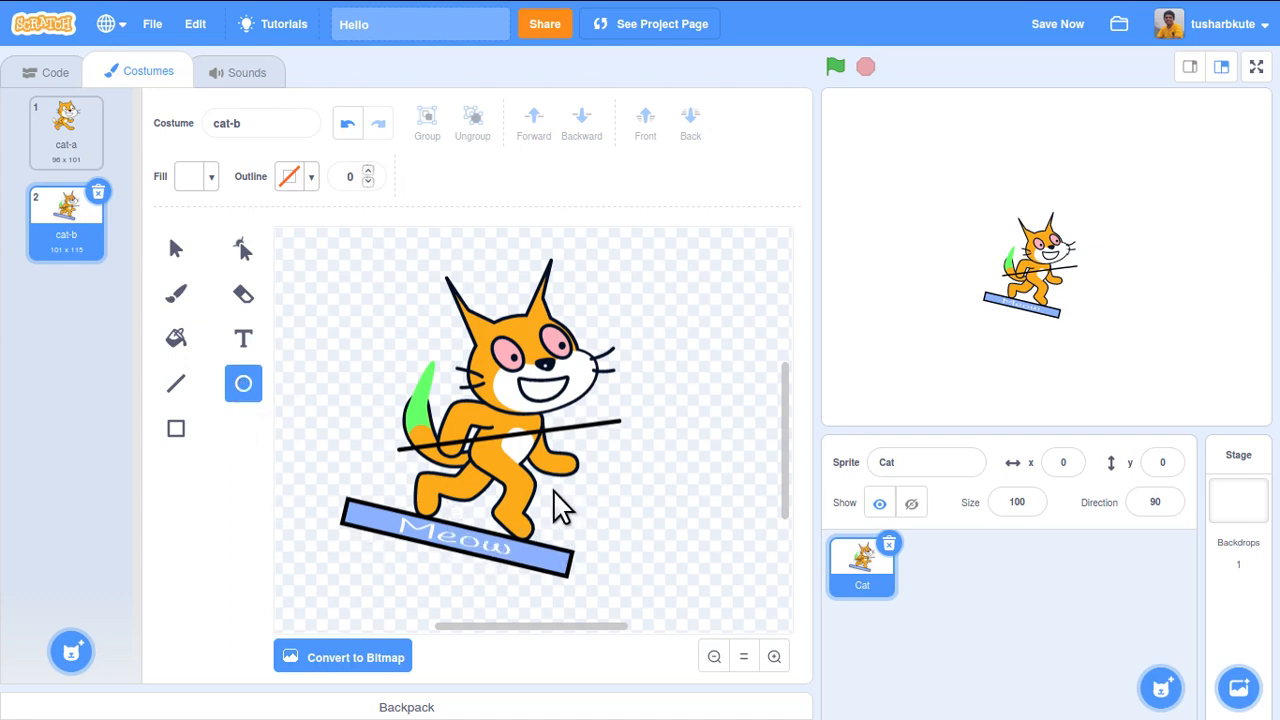
{"action": "left_click_drag", "start_coordinate": [556, 493], "coordinate": [614, 547]}
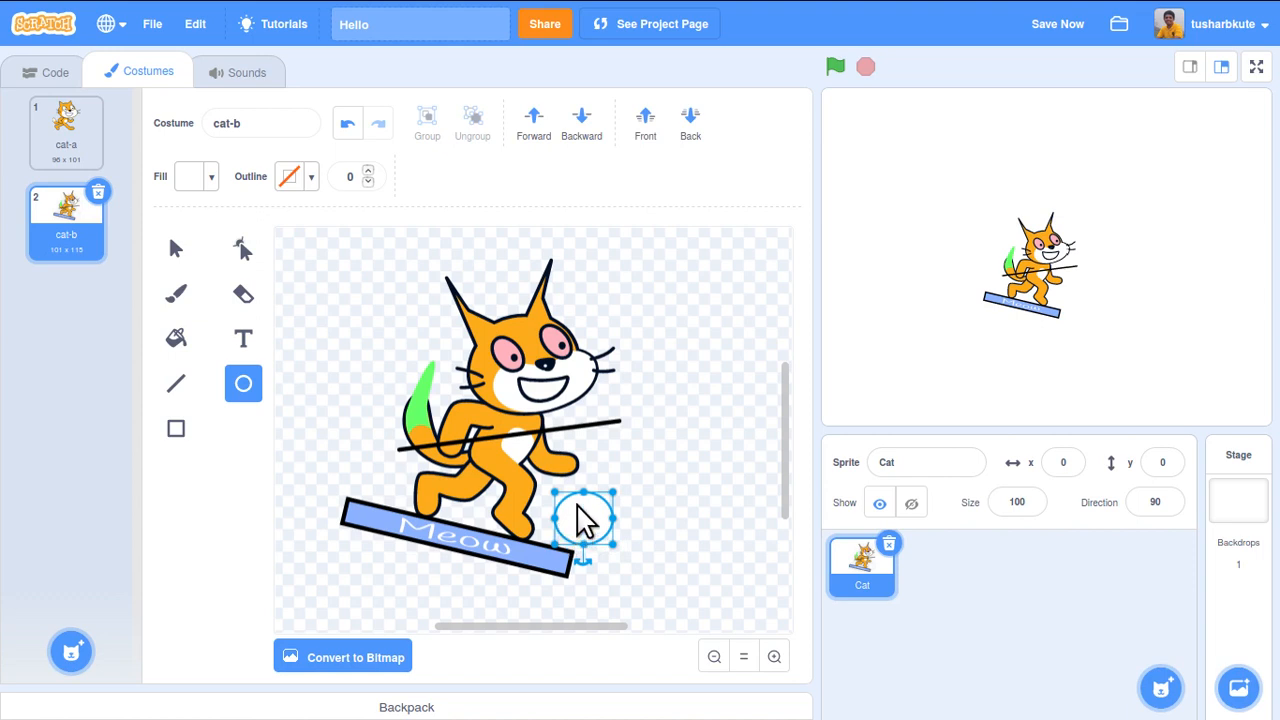
{"action": "left_click_drag", "start_coordinate": [578, 514], "coordinate": [563, 507]}
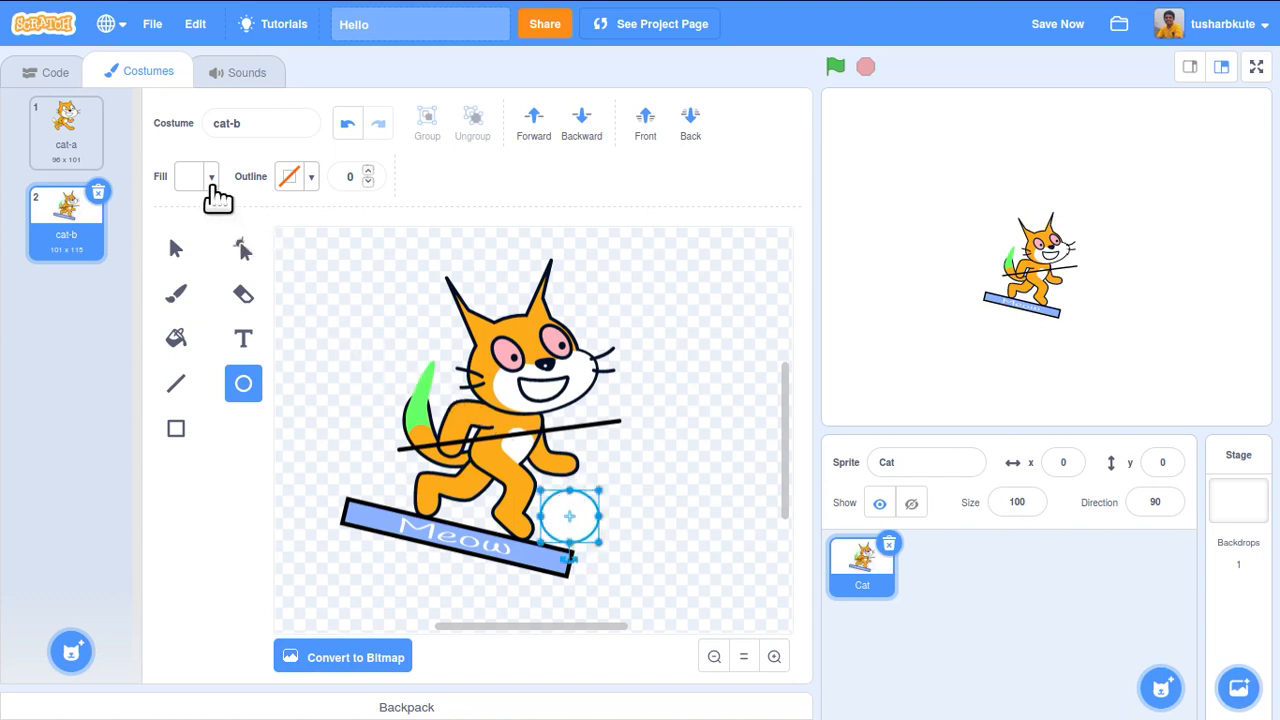
- Recolour the white circle at the front end of the board light red by raising its fill saturation to 61
{"action": "left_click", "coordinate": [211, 182]}
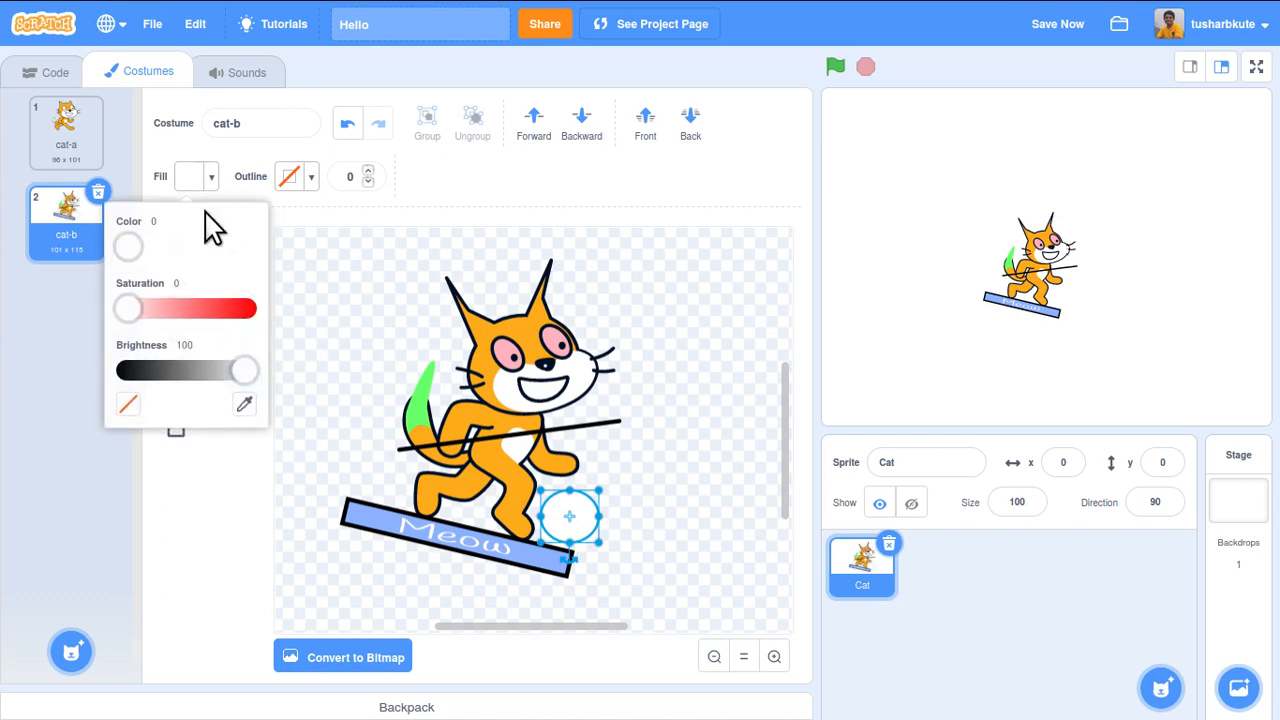
{"action": "left_click_drag", "start_coordinate": [127, 311], "coordinate": [200, 311]}
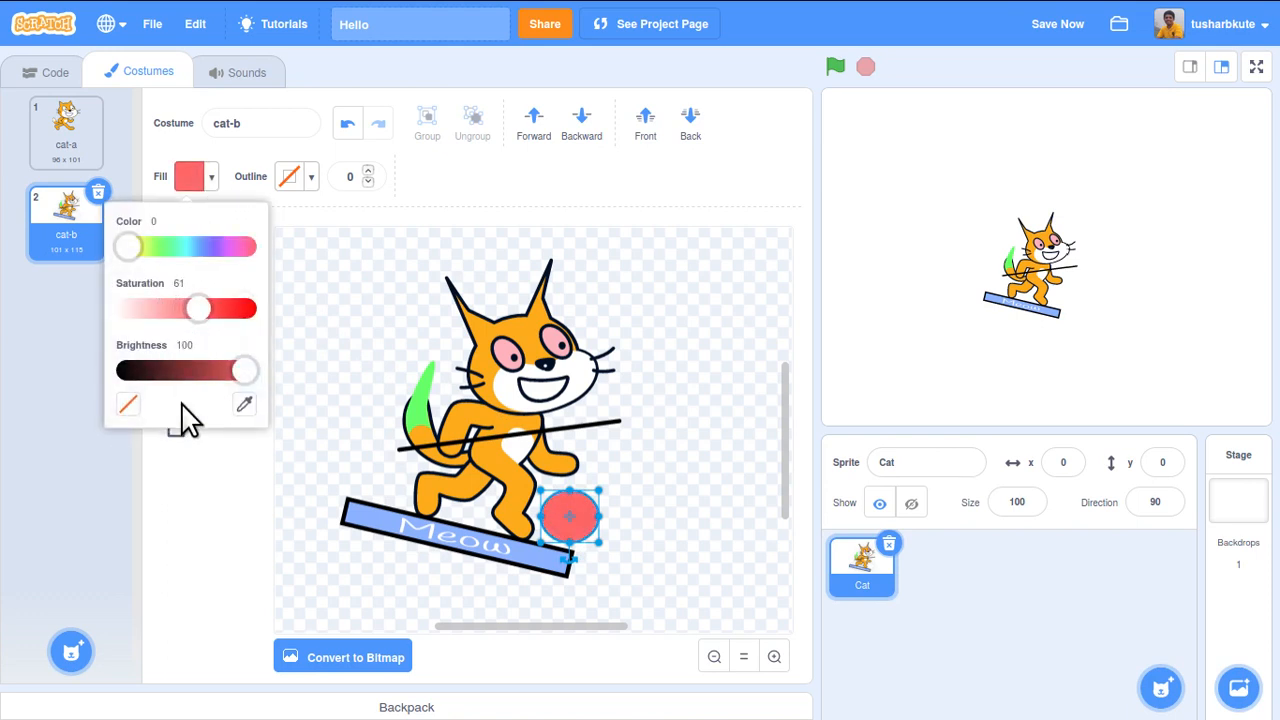
{"action": "left_click", "coordinate": [681, 512]}
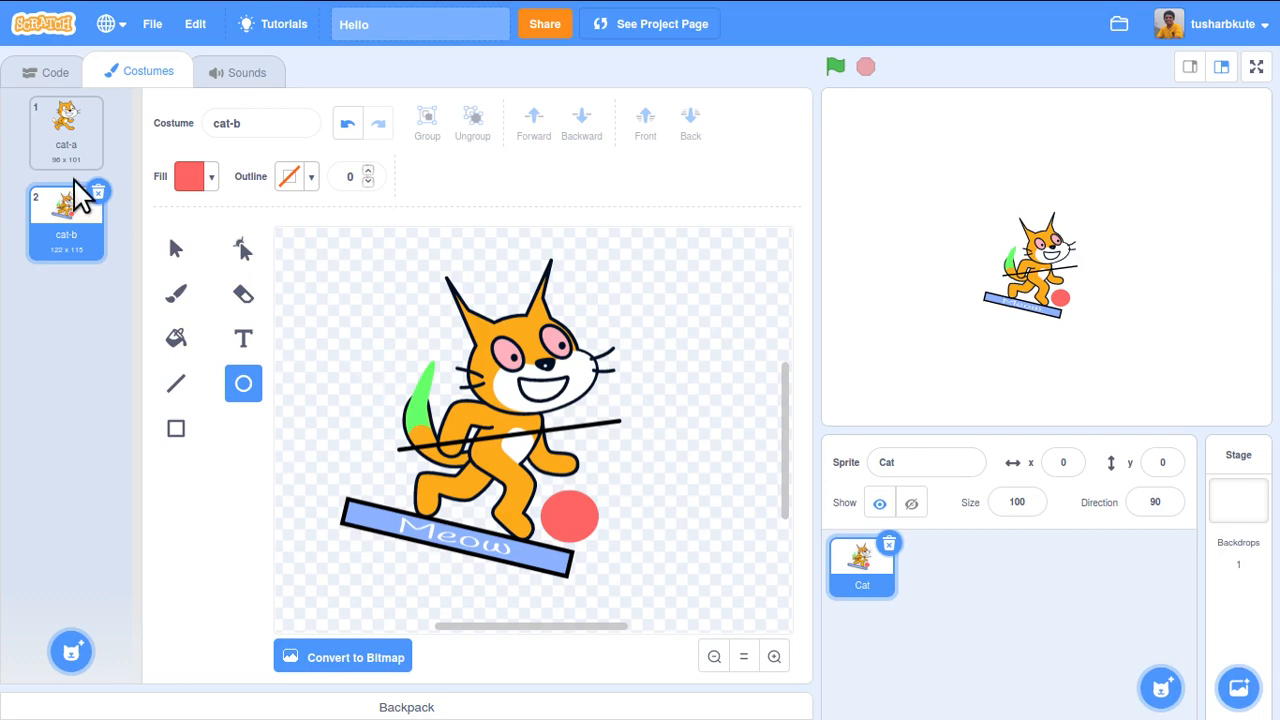
- Compare cat-a with cat-b and move cat-b's red circle back so that it overlaps the cat's front foot
{"action": "left_click", "coordinate": [66, 150]}
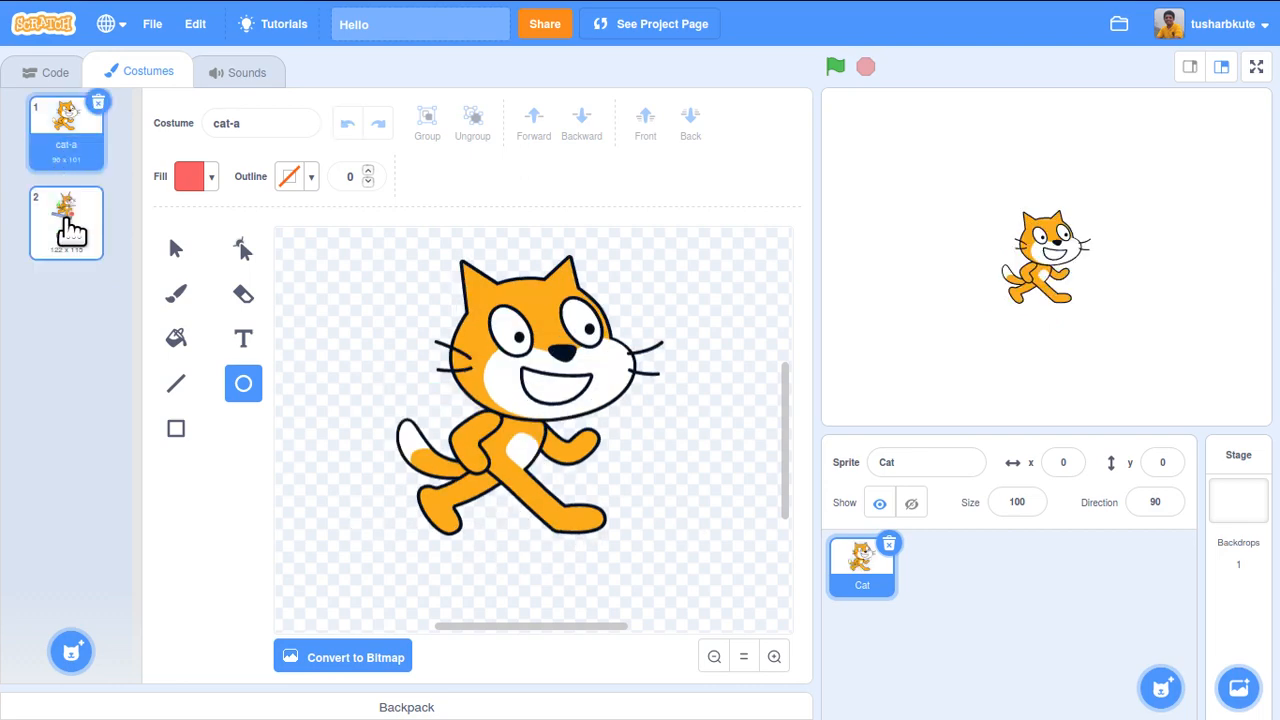
{"action": "left_click", "coordinate": [70, 232]}
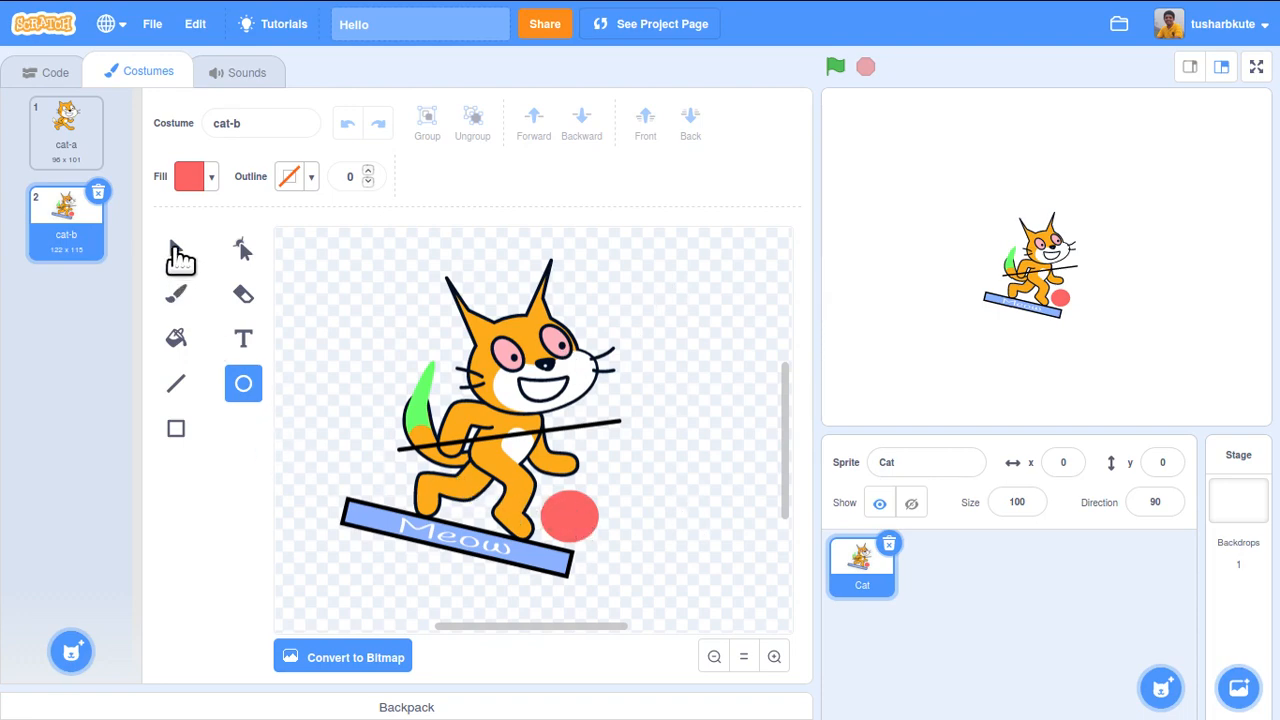
{"action": "left_click", "coordinate": [178, 250]}
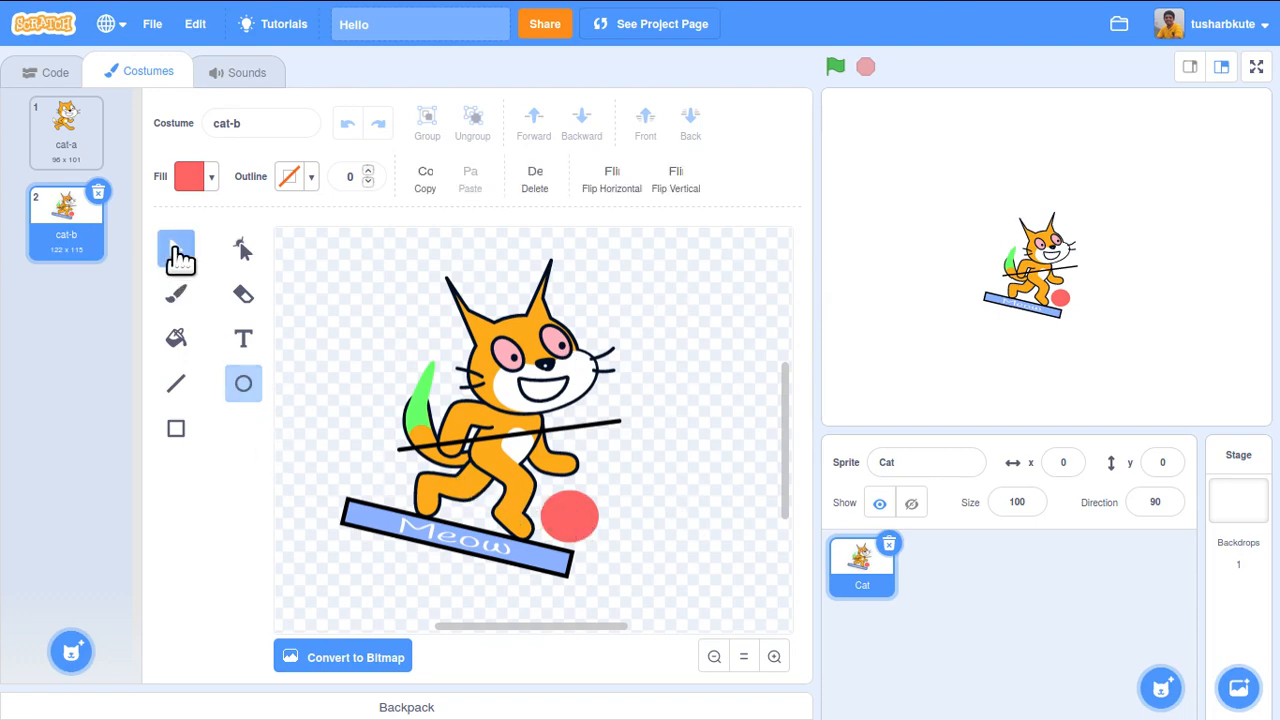
{"action": "left_click", "coordinate": [582, 530]}
{"action": "left_click_drag", "start_coordinate": [578, 502], "coordinate": [553, 502]}
{"action": "left_click", "coordinate": [695, 527]}
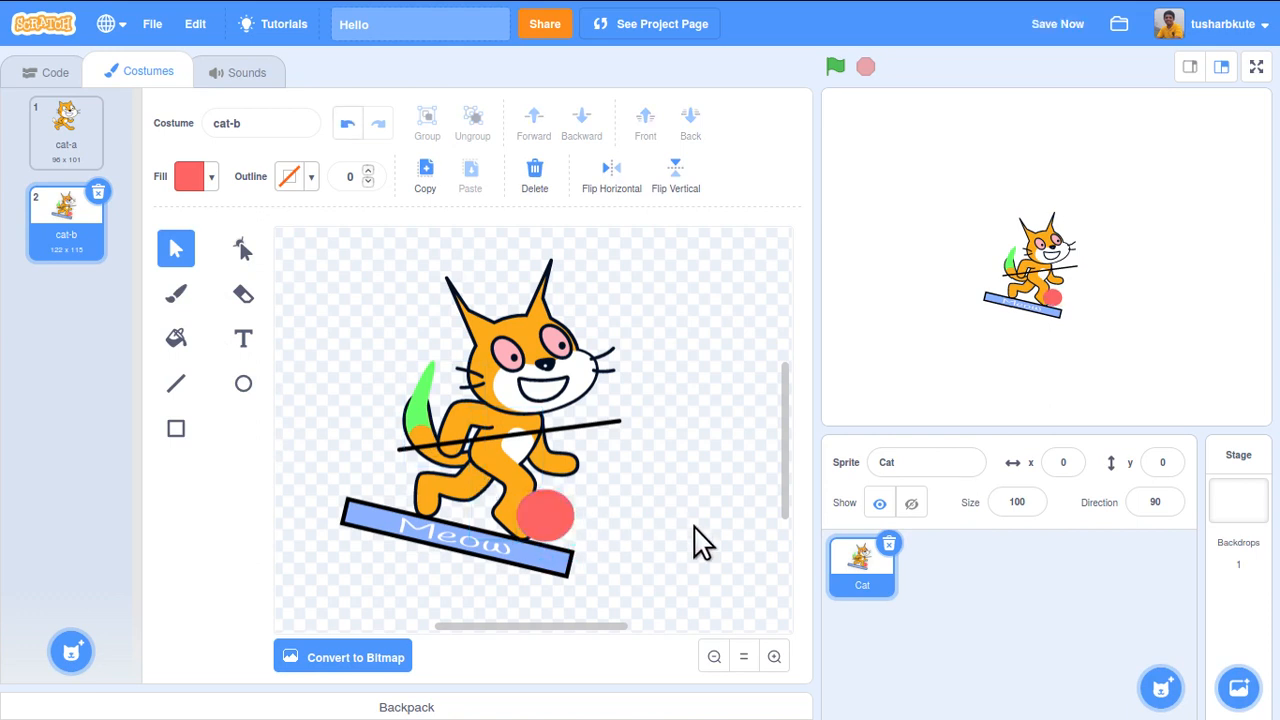
- Send the red circle to the back of the drawing, behind the cat's foot and the board
{"action": "left_click", "coordinate": [553, 518]}
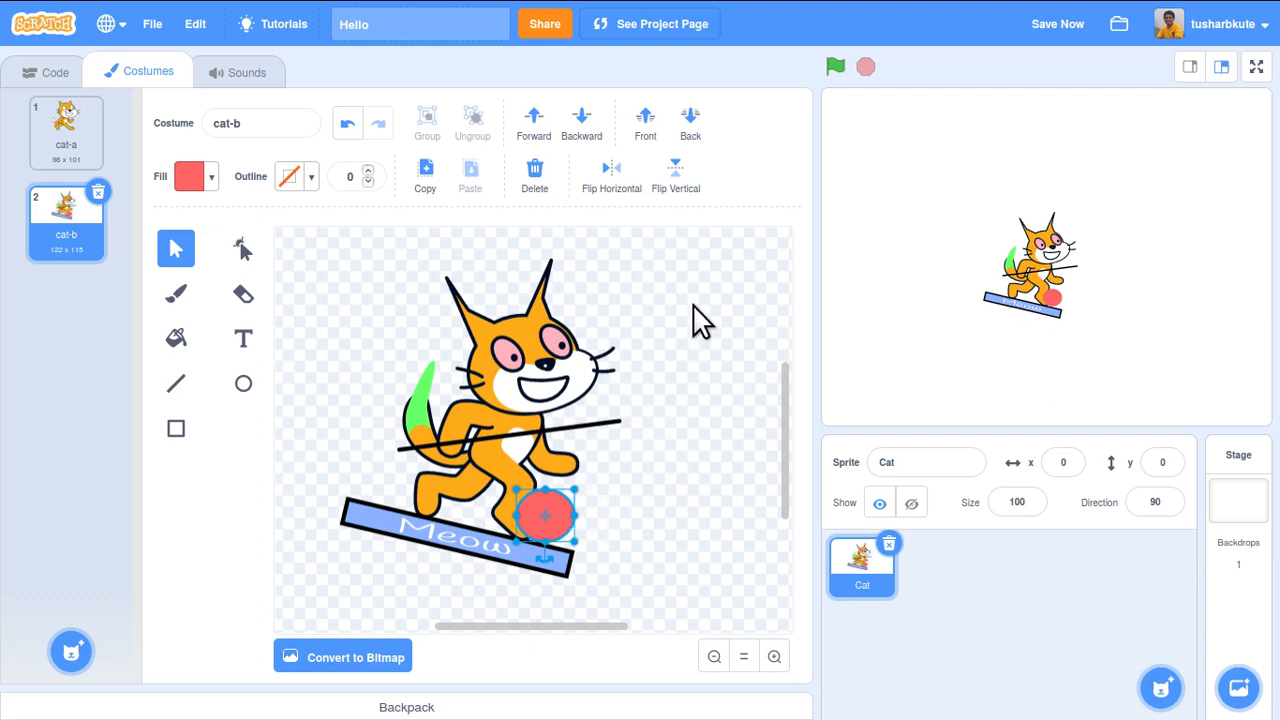
{"action": "left_click", "coordinate": [697, 130]}
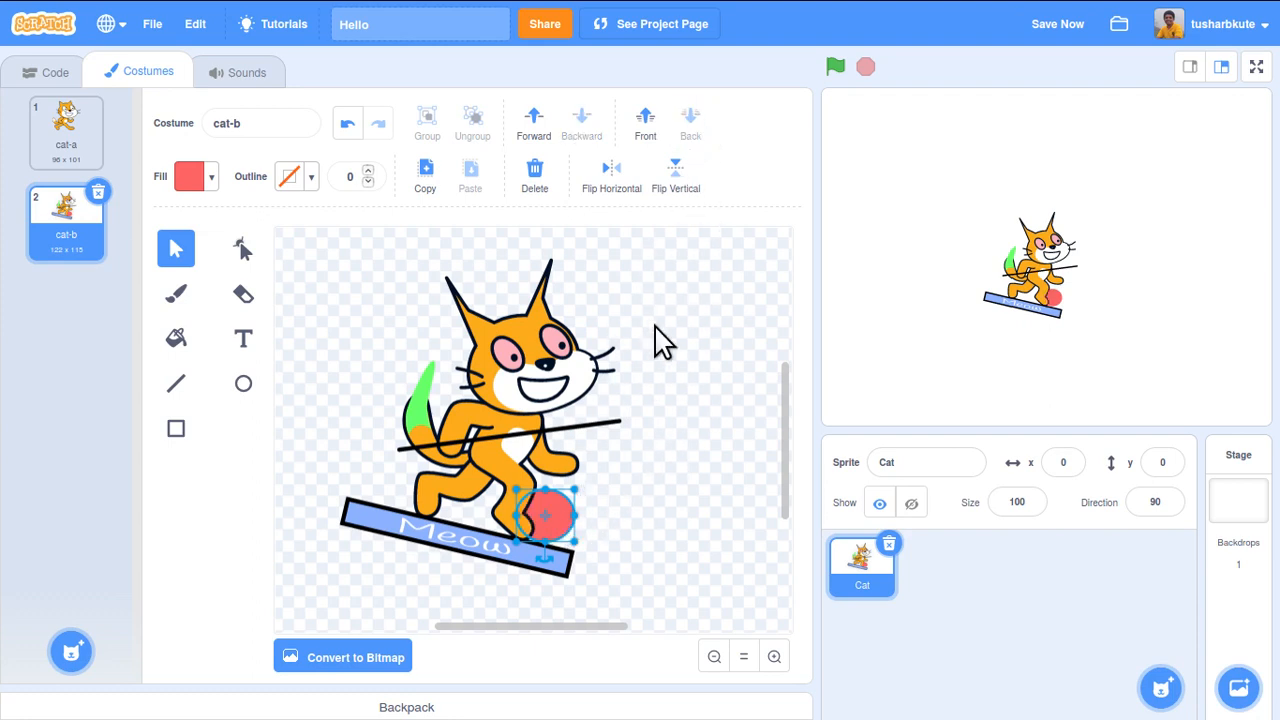
{"action": "left_click", "coordinate": [589, 560]}
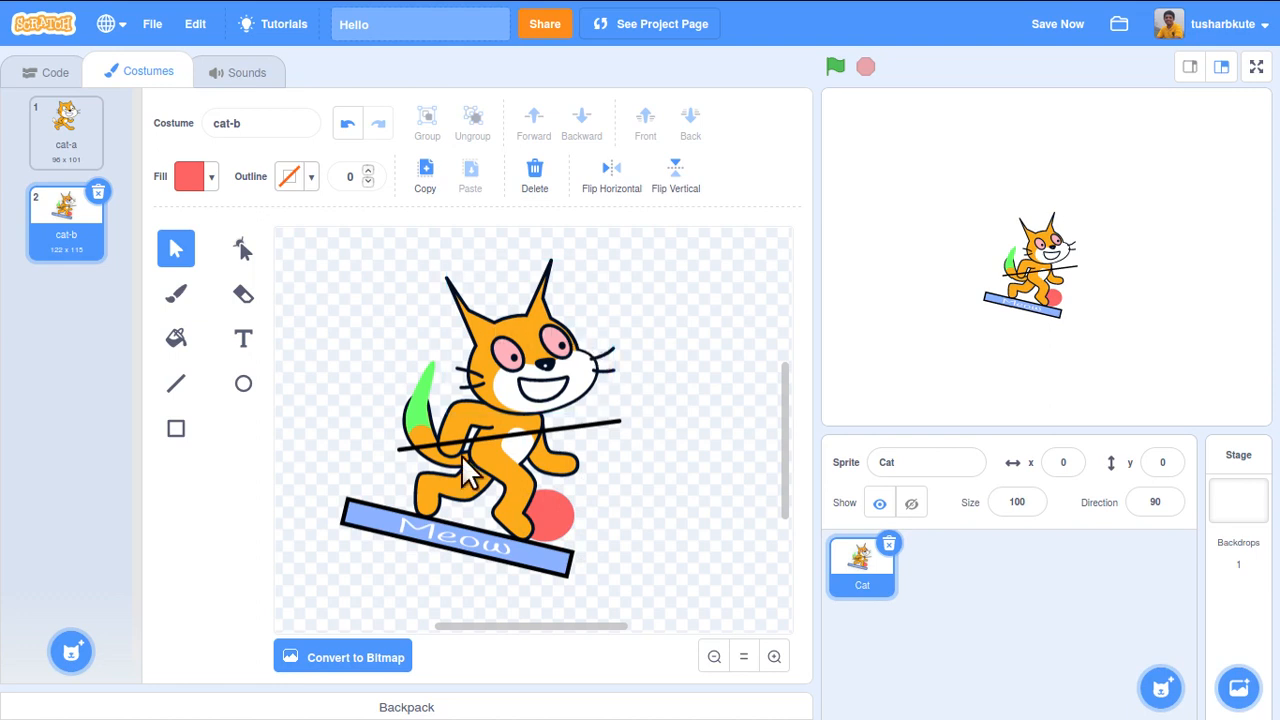
- Flip the cat's head horizontally, and try a vertical flip before turning it upright again
{"action": "left_click", "coordinate": [540, 345]}
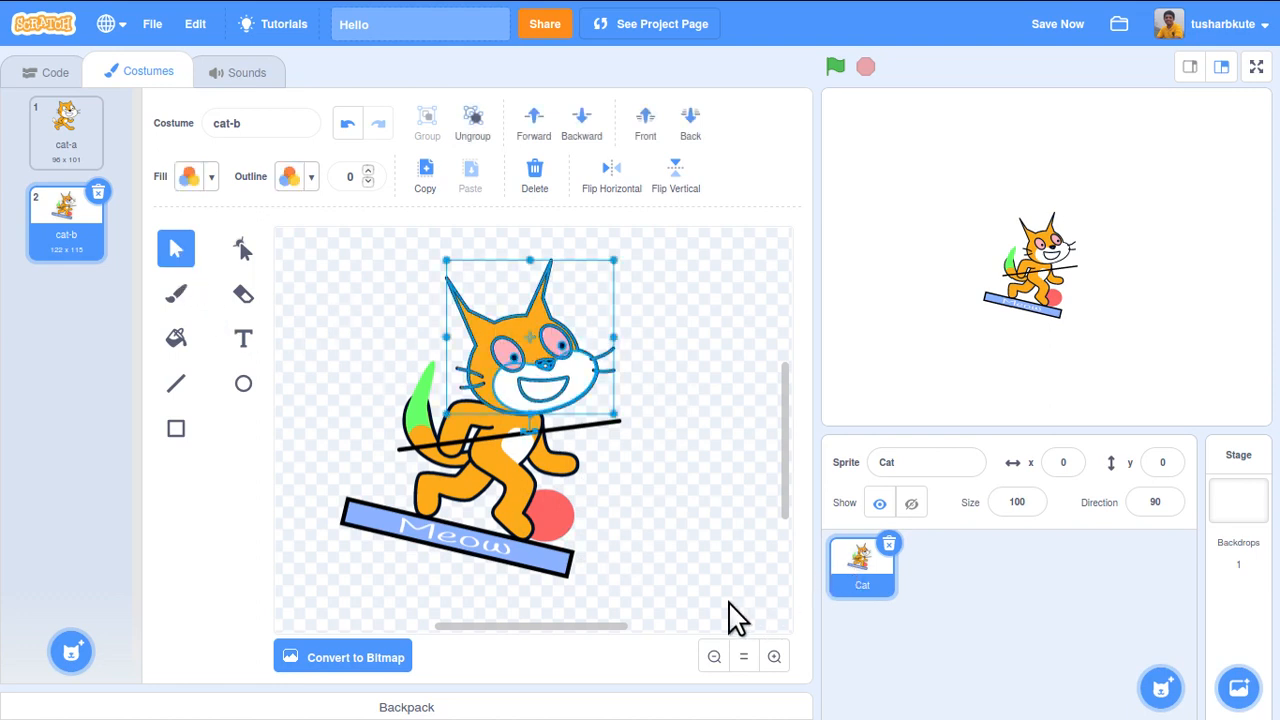
{"action": "left_click", "coordinate": [609, 182]}
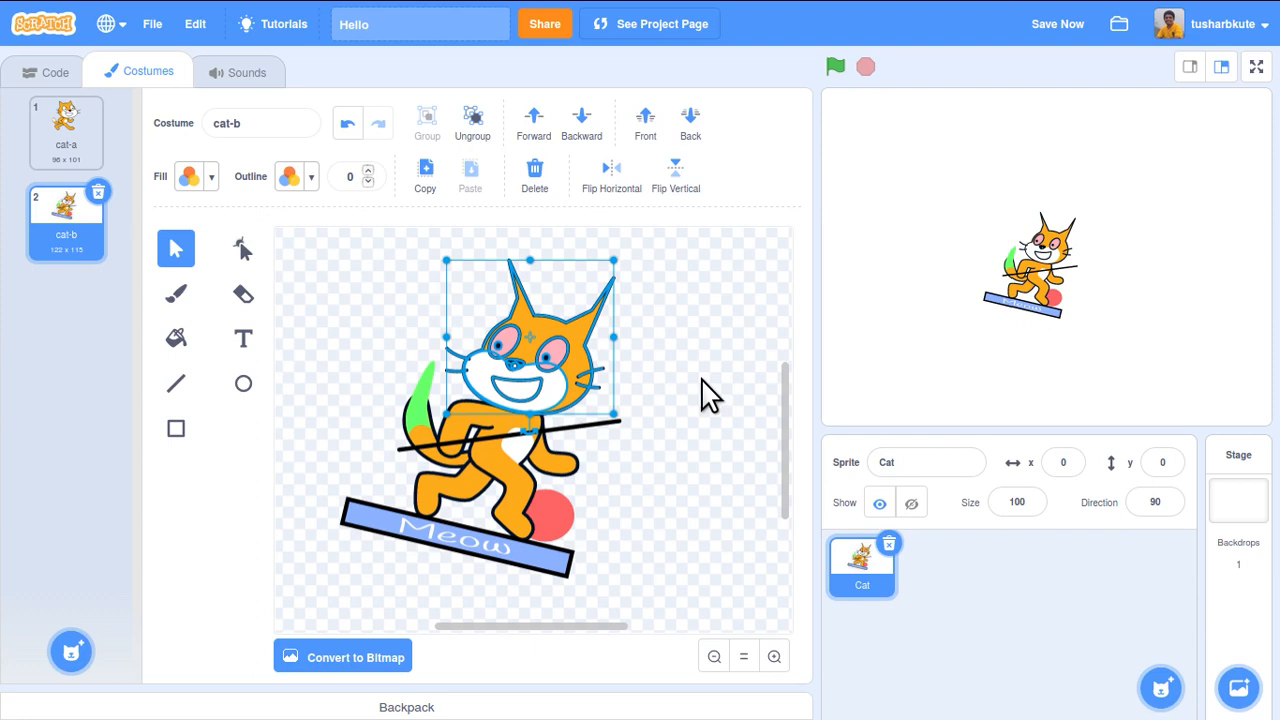
{"action": "left_click", "coordinate": [675, 190]}
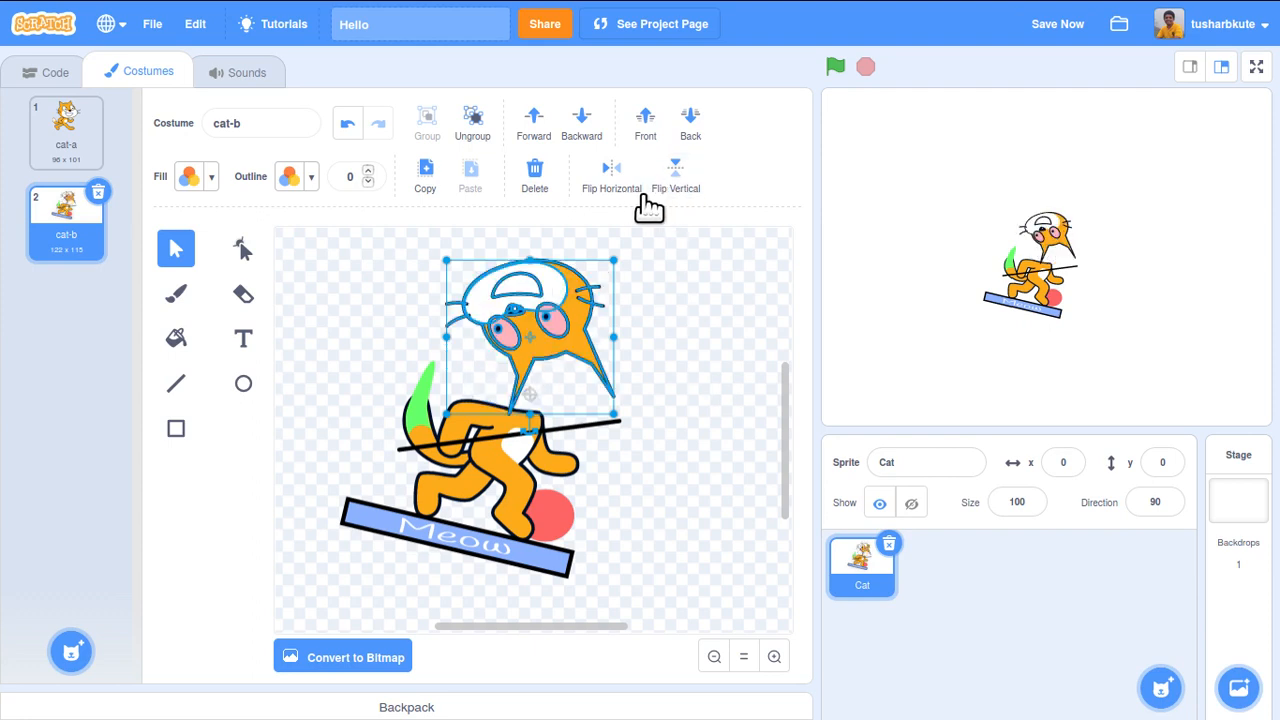
{"action": "left_click", "coordinate": [676, 188]}
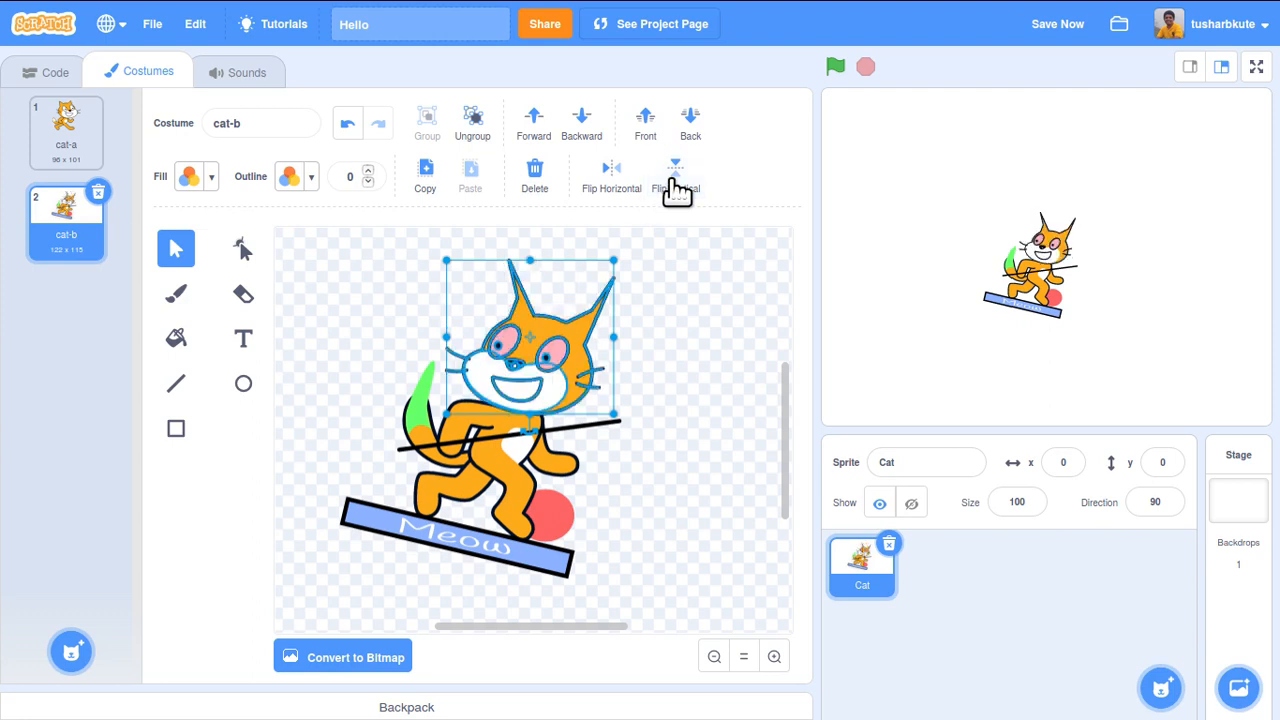
{"action": "left_click", "coordinate": [697, 400]}
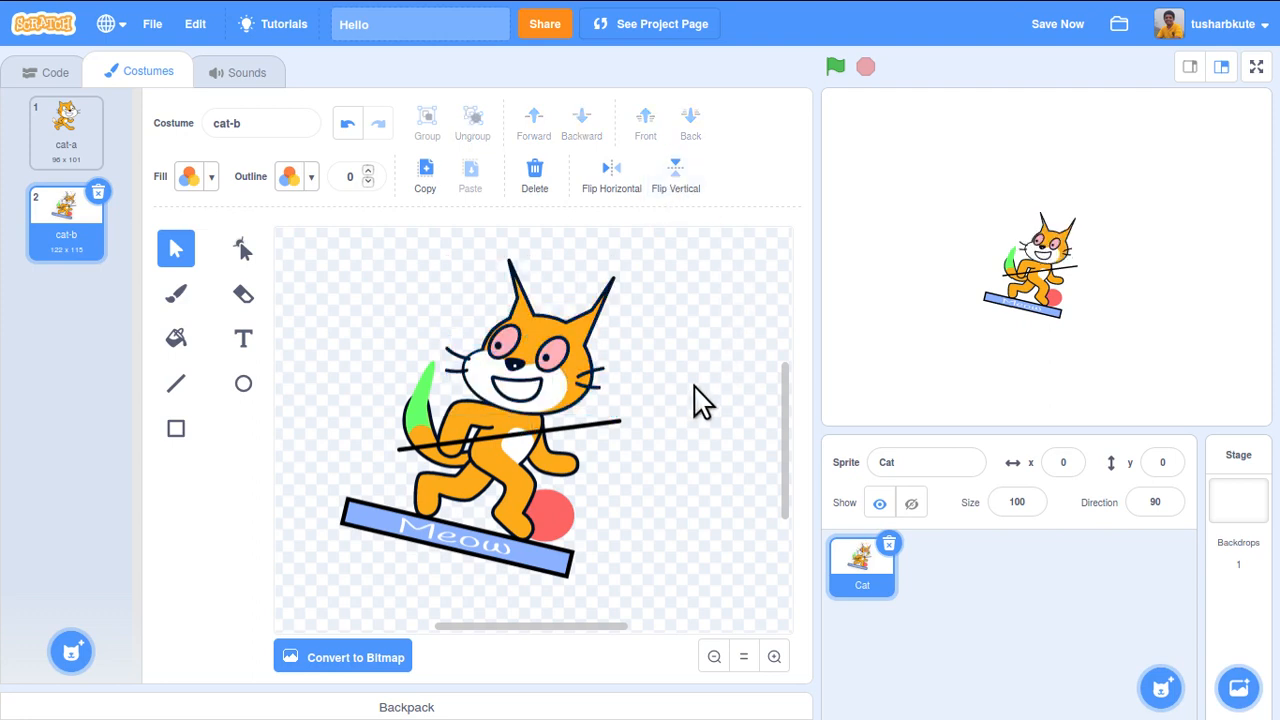
- Flip the cat's head horizontally again so it faces its original direction
{"action": "left_click", "coordinate": [575, 348]}
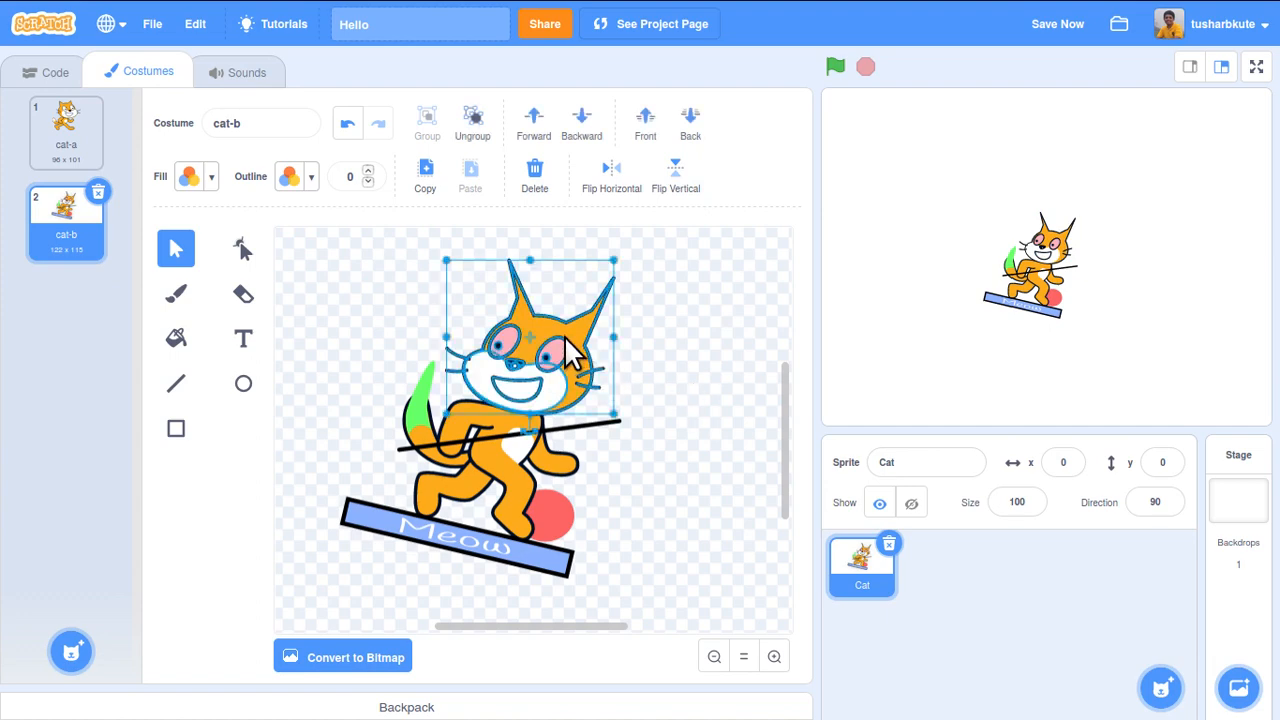
{"action": "left_click", "coordinate": [612, 178]}
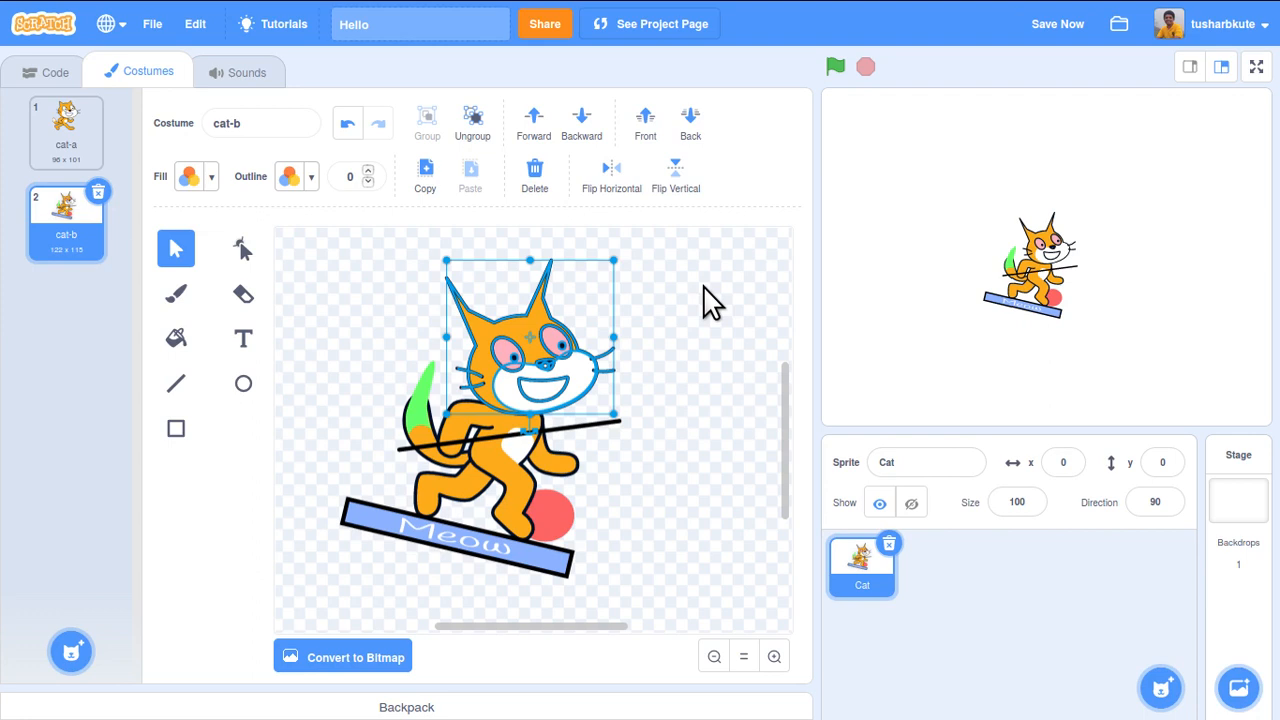
{"action": "left_click", "coordinate": [694, 348]}
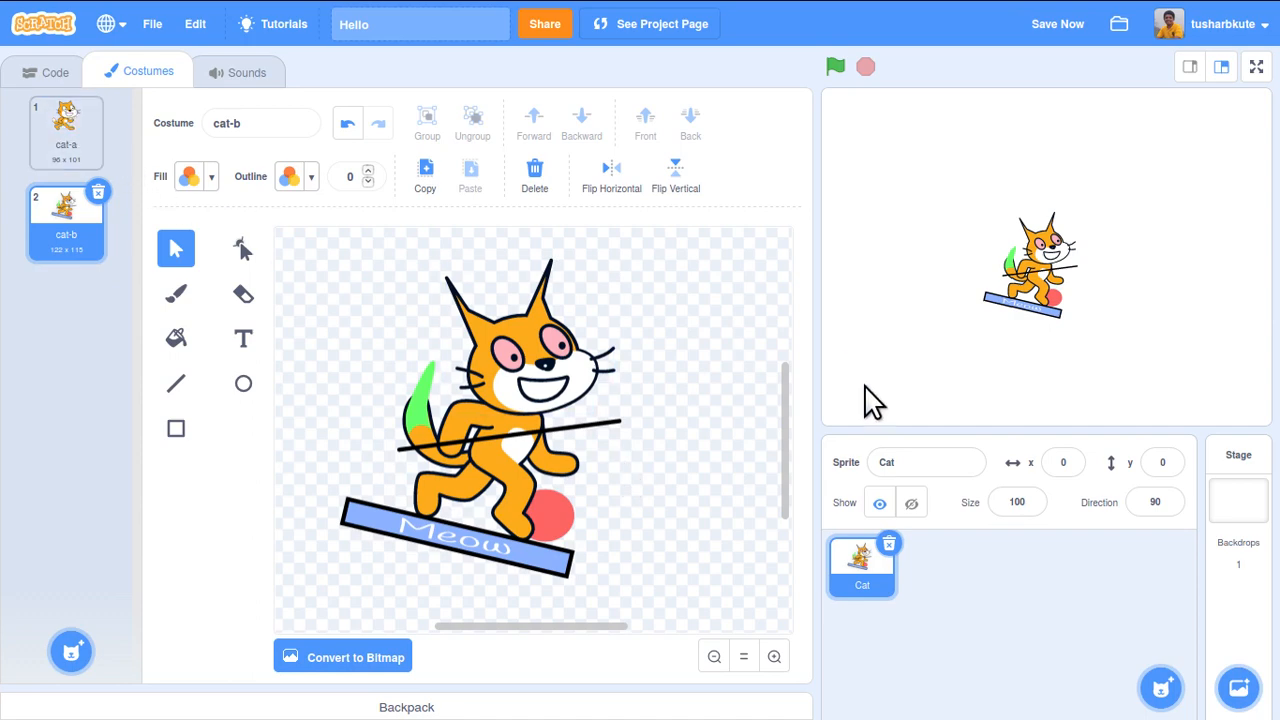
- Open the Stage's blank backdrop1 for editing in place of the Cat sprite's costumes
{"action": "left_click", "coordinate": [1241, 510]}
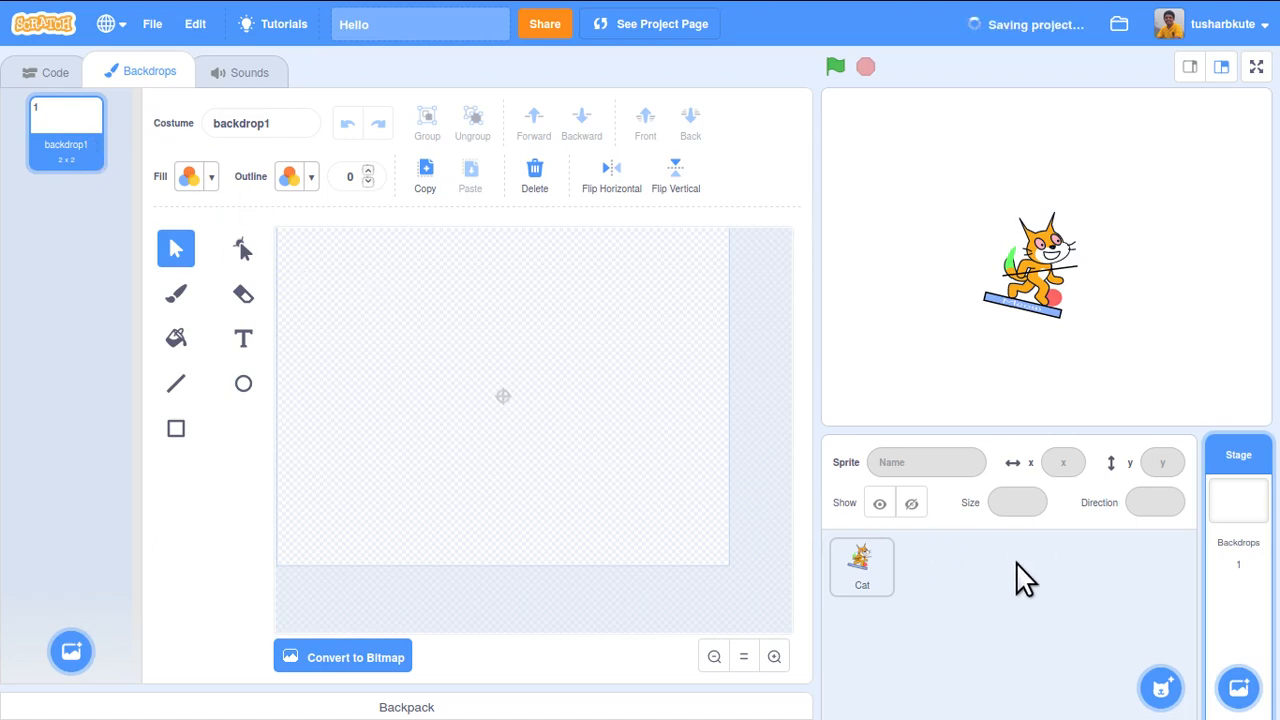
{"action": "left_click", "coordinate": [862, 568]}
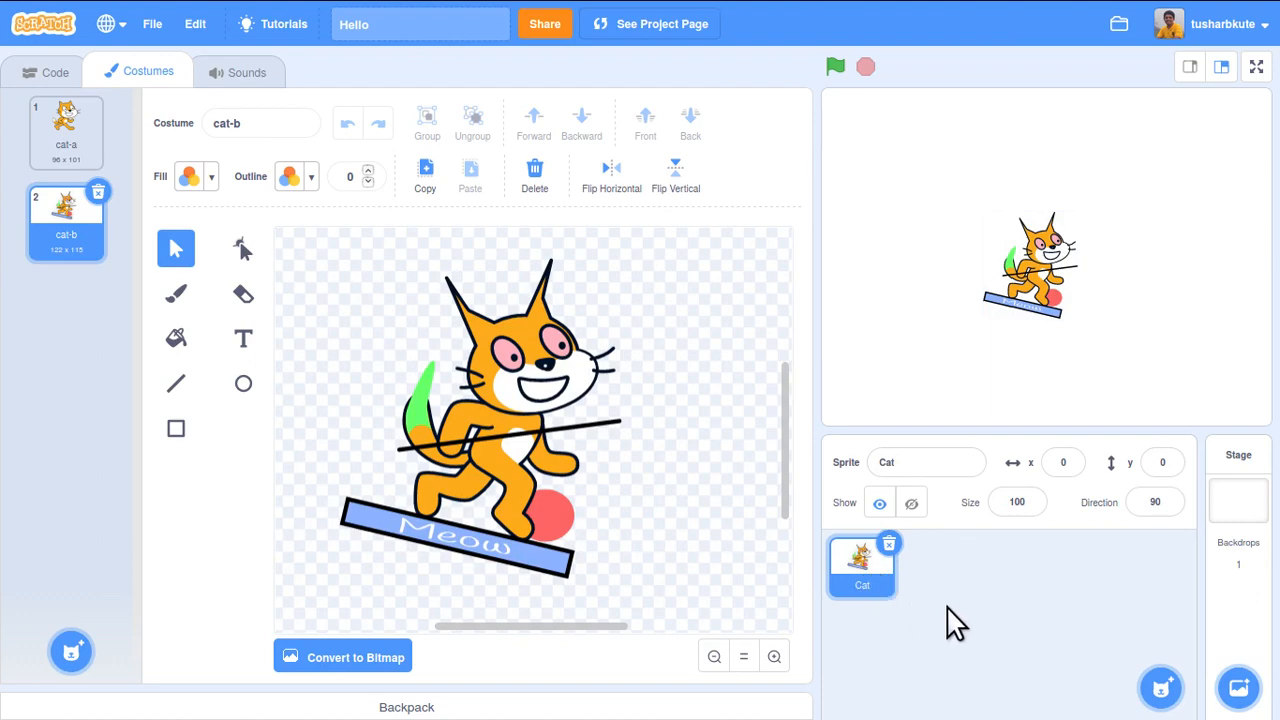
{"action": "left_click", "coordinate": [1240, 508]}
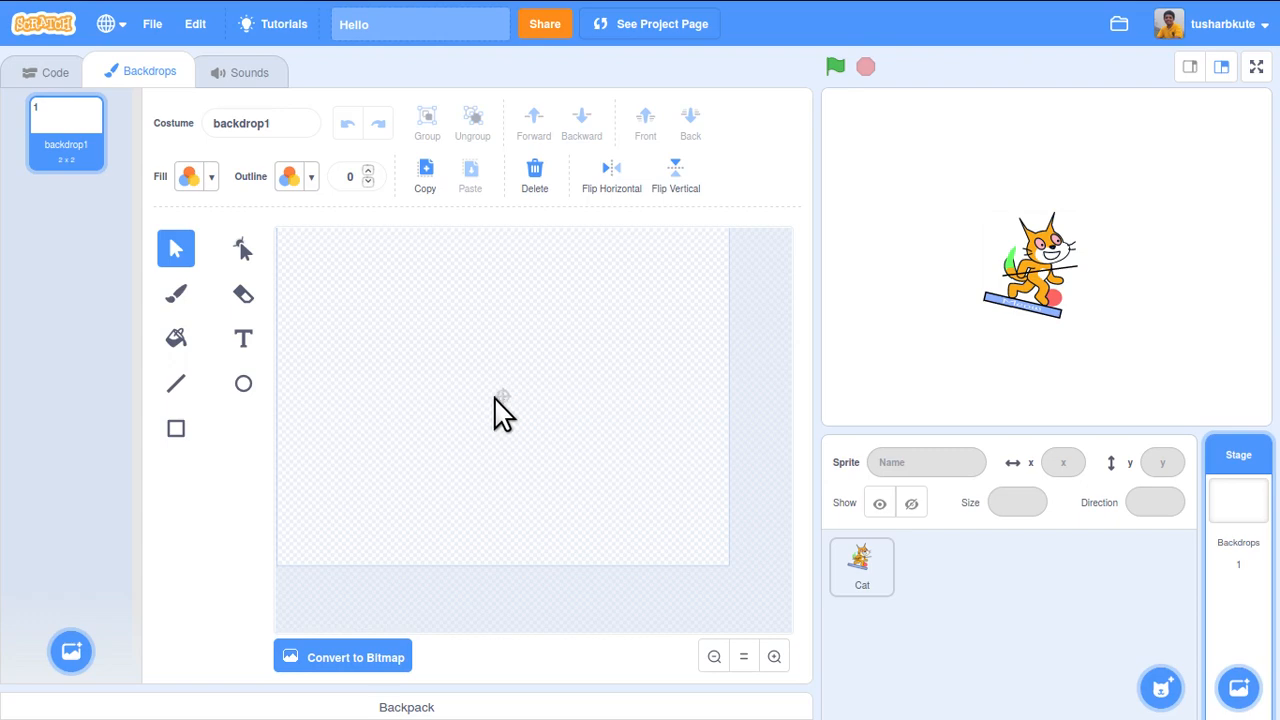
- Cover the whole backdrop with a cyan rectangle without an outline, using fill color 50
{"action": "left_click", "coordinate": [176, 340]}
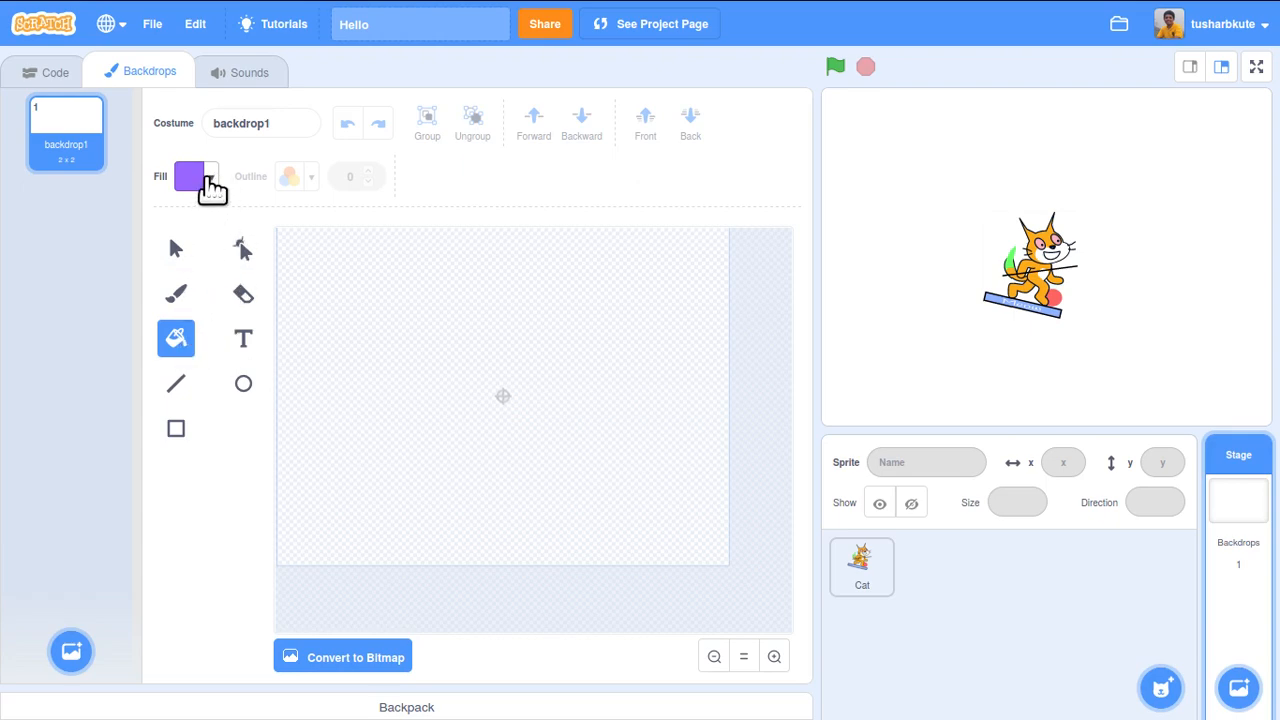
{"action": "left_click", "coordinate": [205, 180]}
{"action": "left_click_drag", "start_coordinate": [212, 280], "coordinate": [186, 280]}
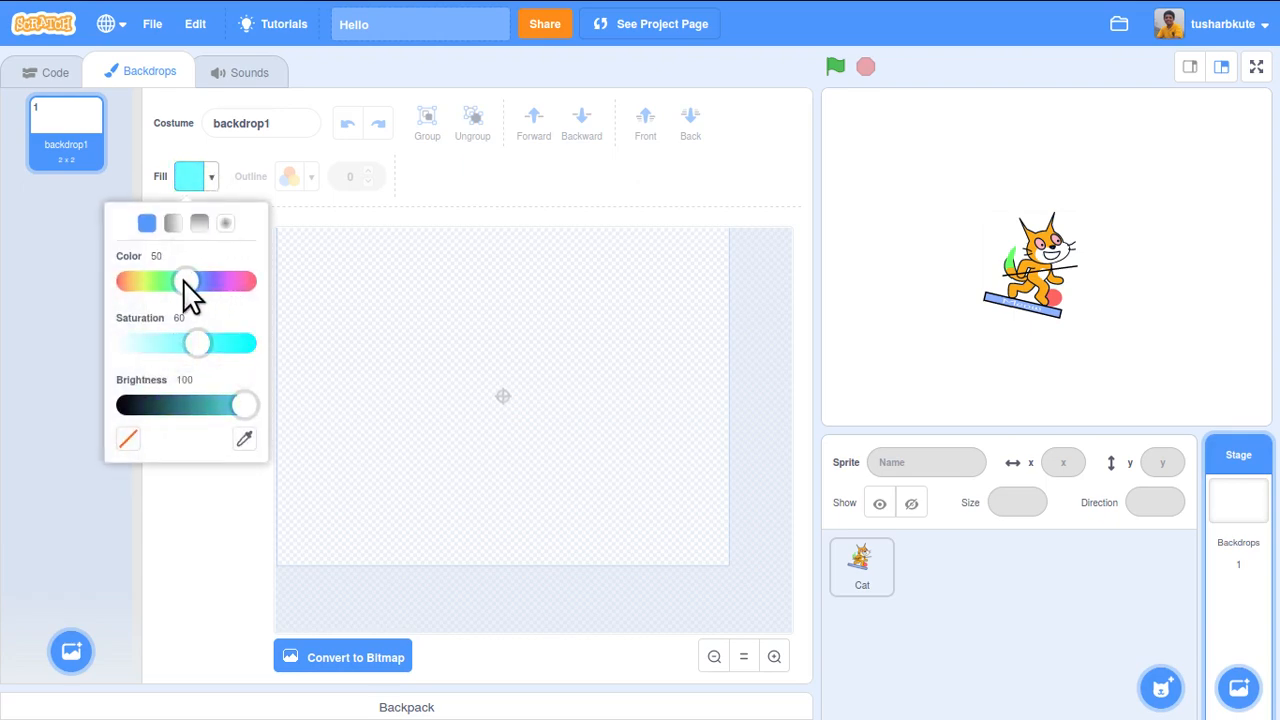
{"action": "left_click", "coordinate": [410, 478]}
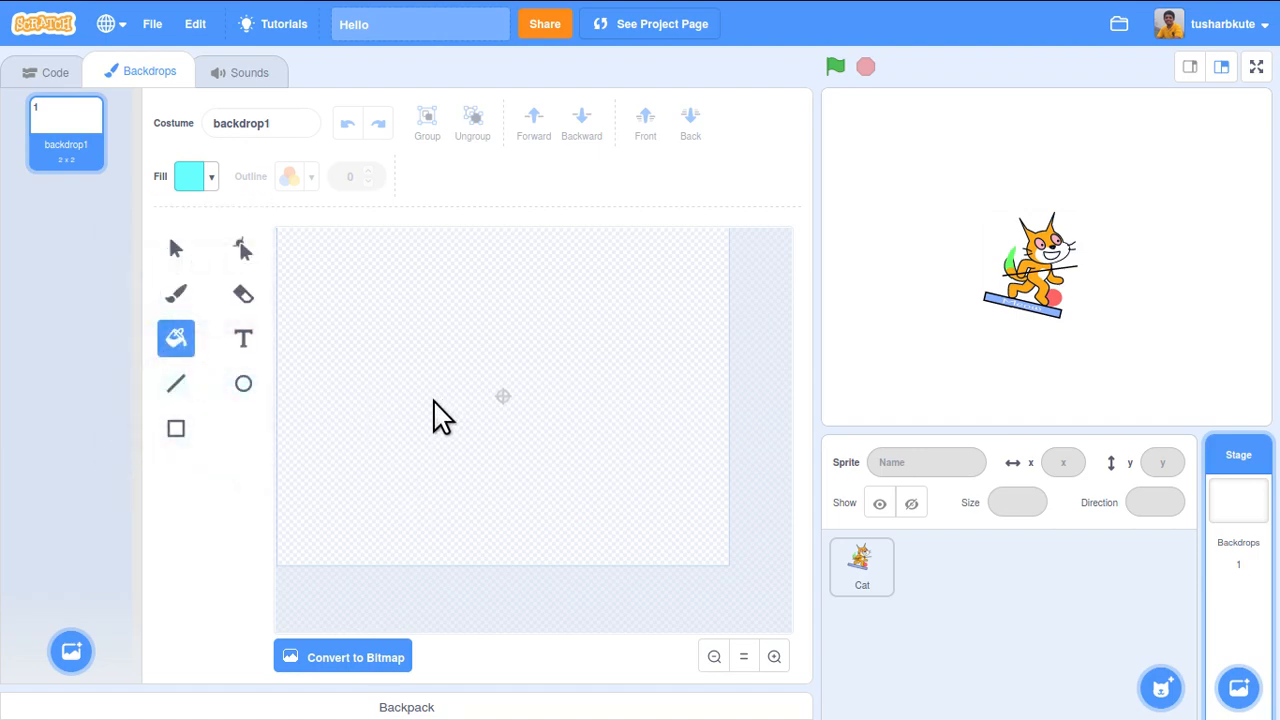
{"action": "left_click", "coordinate": [178, 435]}
{"action": "left_click_drag", "start_coordinate": [331, 287], "coordinate": [729, 580]}
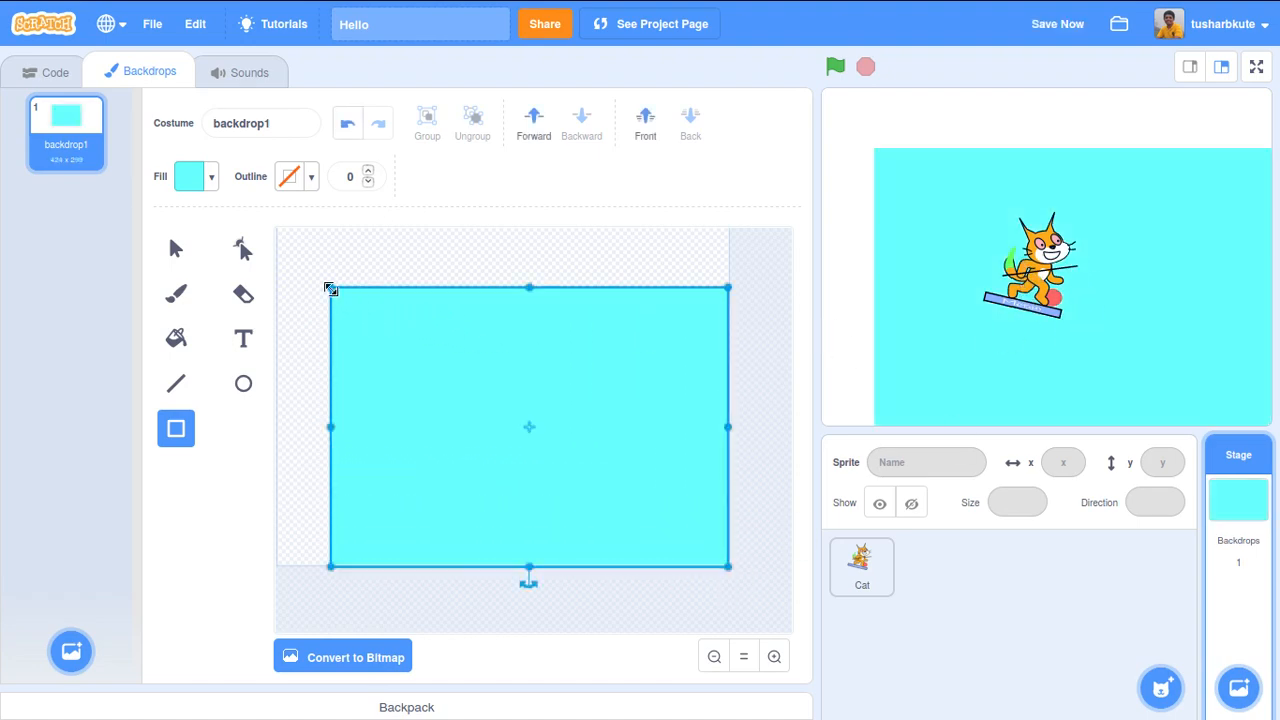
{"action": "left_click_drag", "start_coordinate": [331, 287], "coordinate": [282, 228]}
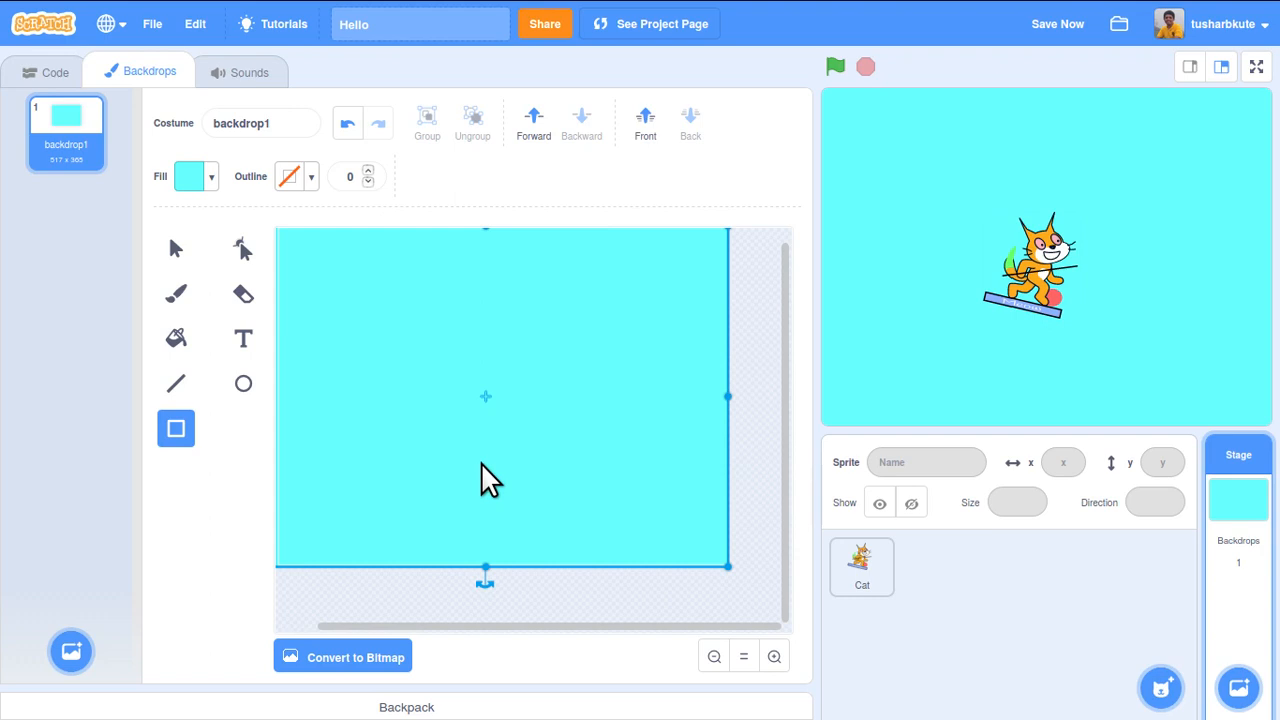
- Paint purple mountain outlines across the cyan backdrop with a size 5 brush and fill color 68
{"action": "left_click", "coordinate": [872, 572]}
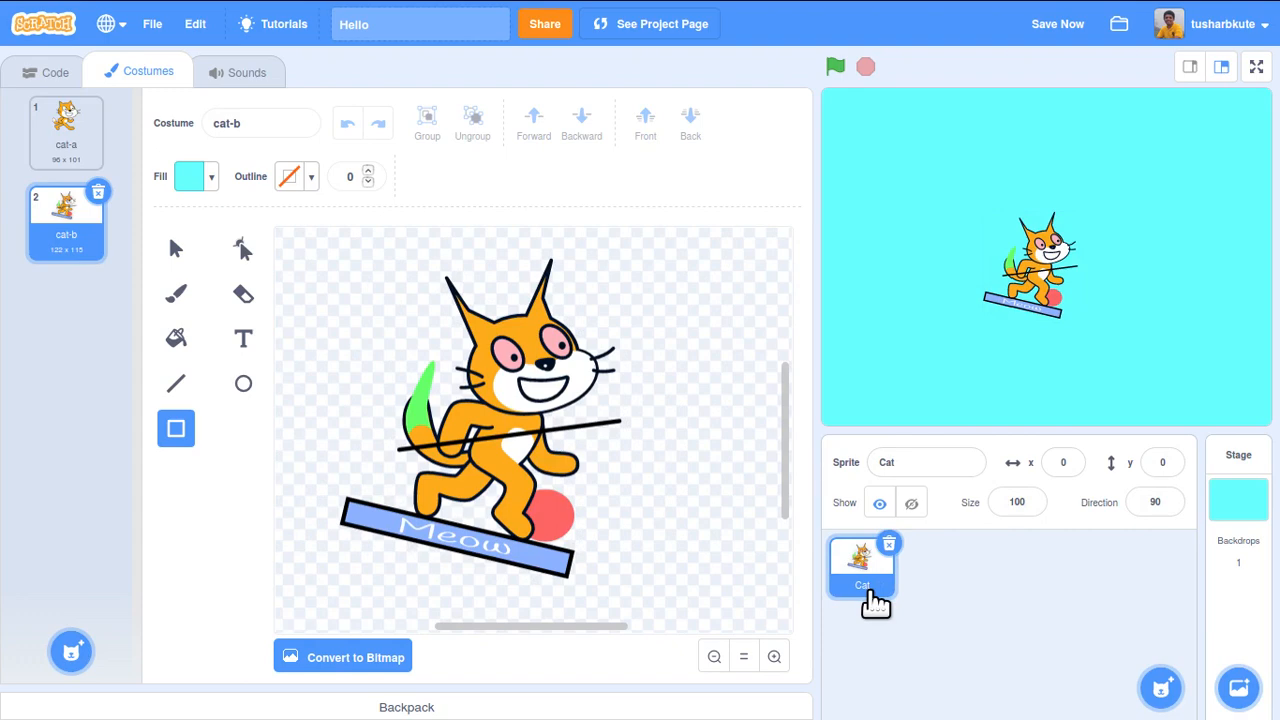
{"action": "left_click", "coordinate": [1257, 503]}
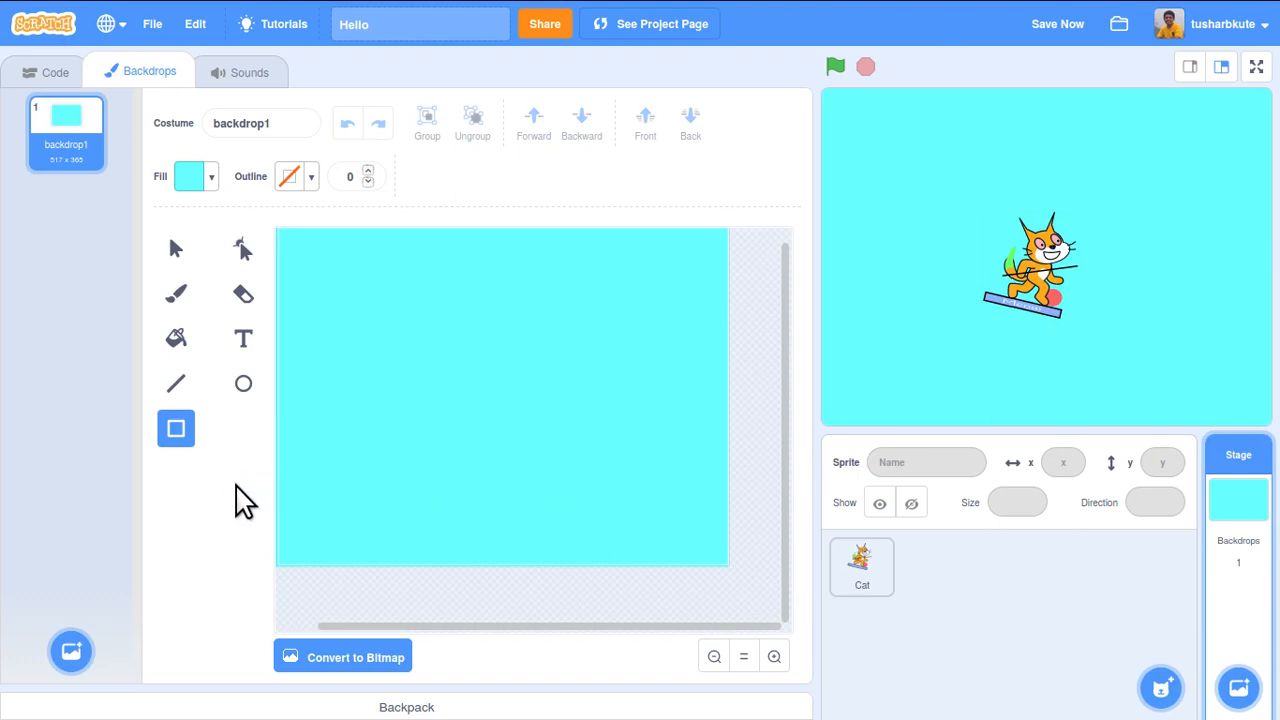
{"action": "left_click", "coordinate": [182, 298]}
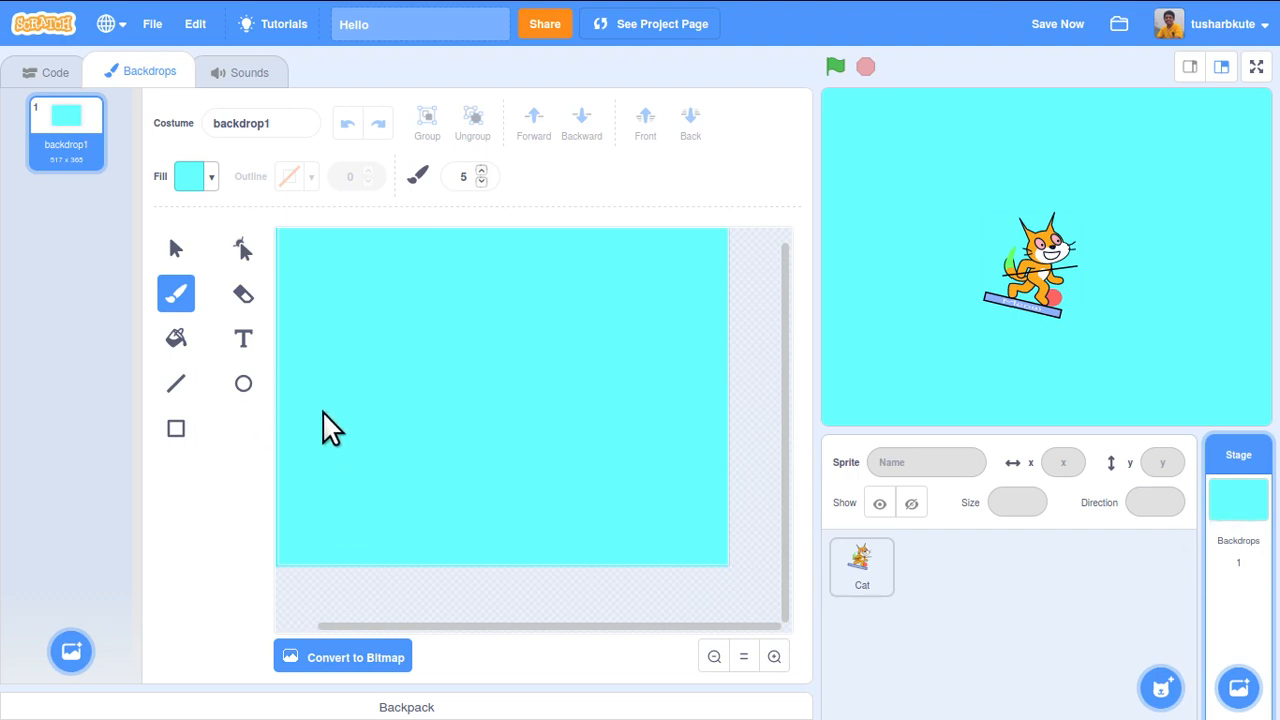
{"action": "left_click", "coordinate": [210, 178]}
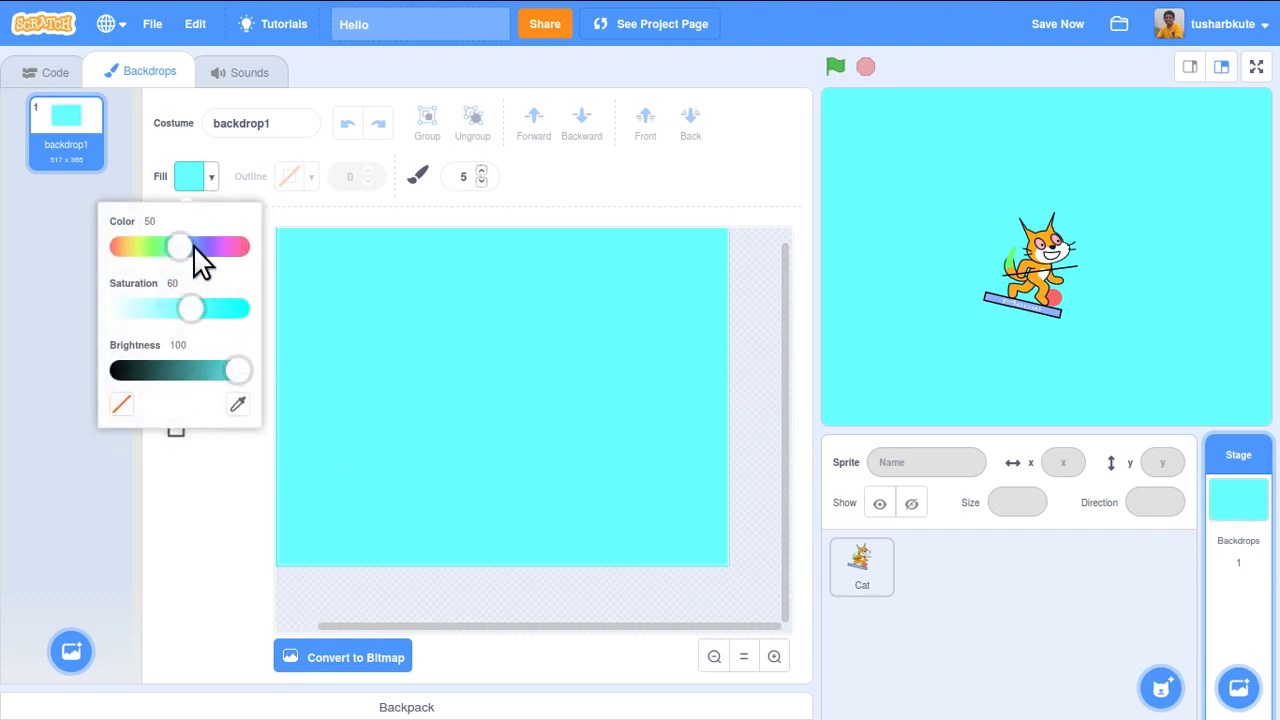
{"action": "left_click", "coordinate": [203, 247]}
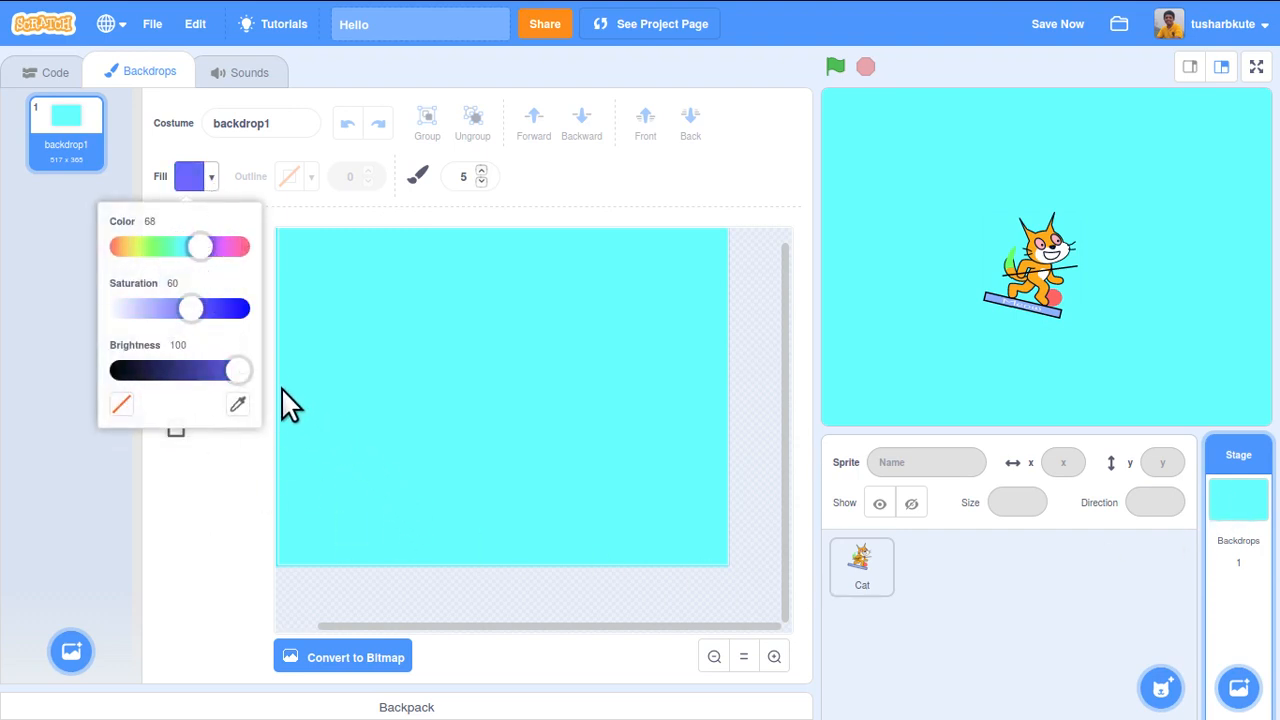
{"action": "left_click_drag", "start_coordinate": [281, 387], "coordinate": [349, 299]}
{"action": "mouse_move", "coordinate": [422, 356]}
{"action": "left_mouse_down"}
{"action": "mouse_move", "coordinate": [470, 262]}
{"action": "mouse_move", "coordinate": [657, 478]}
{"action": "left_mouse_up"}
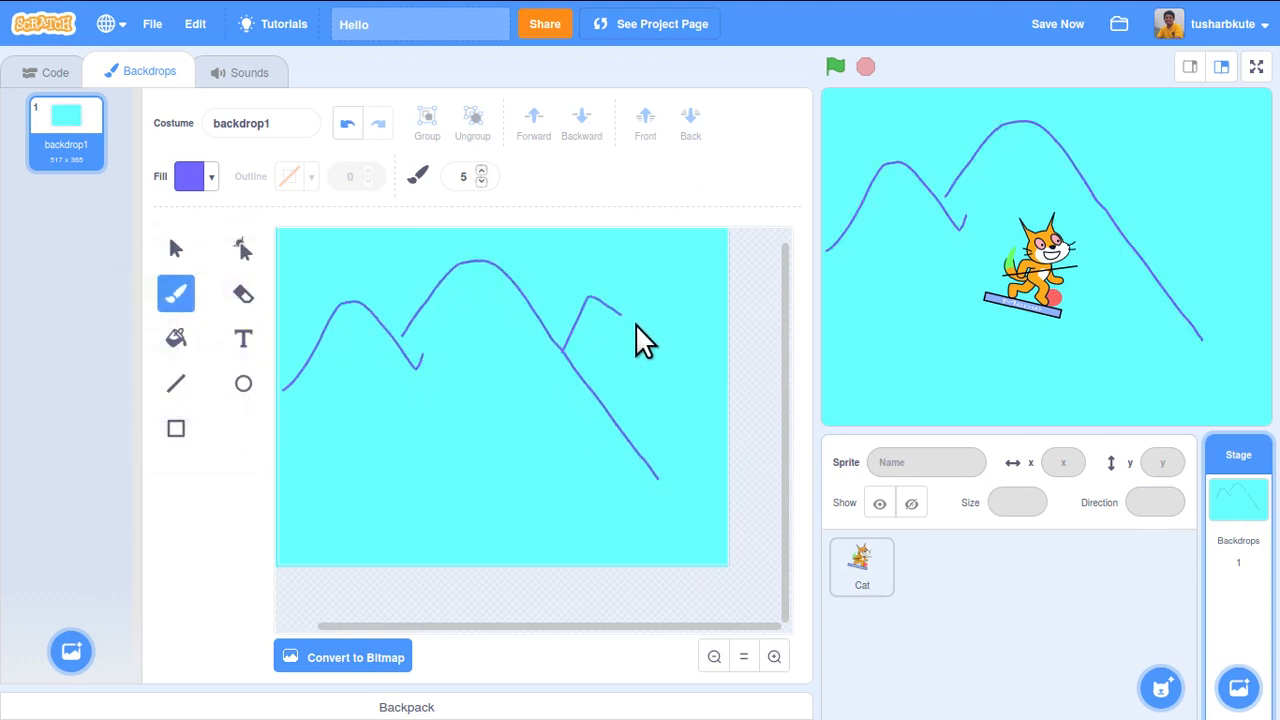
{"action": "left_click_drag", "start_coordinate": [699, 282], "coordinate": [725, 265]}
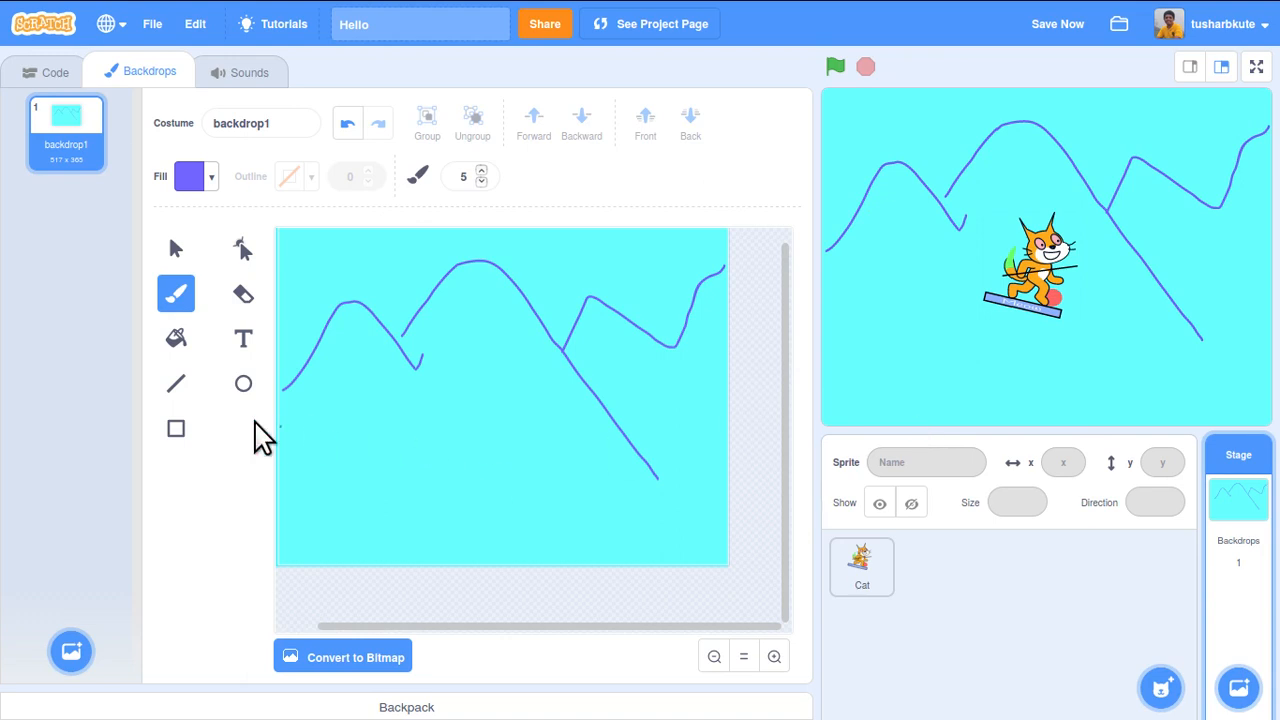
- Draw a small round sun between the two mountain peaks and recolour it orange-yellow with fill color 11
{"action": "left_click", "coordinate": [250, 393]}
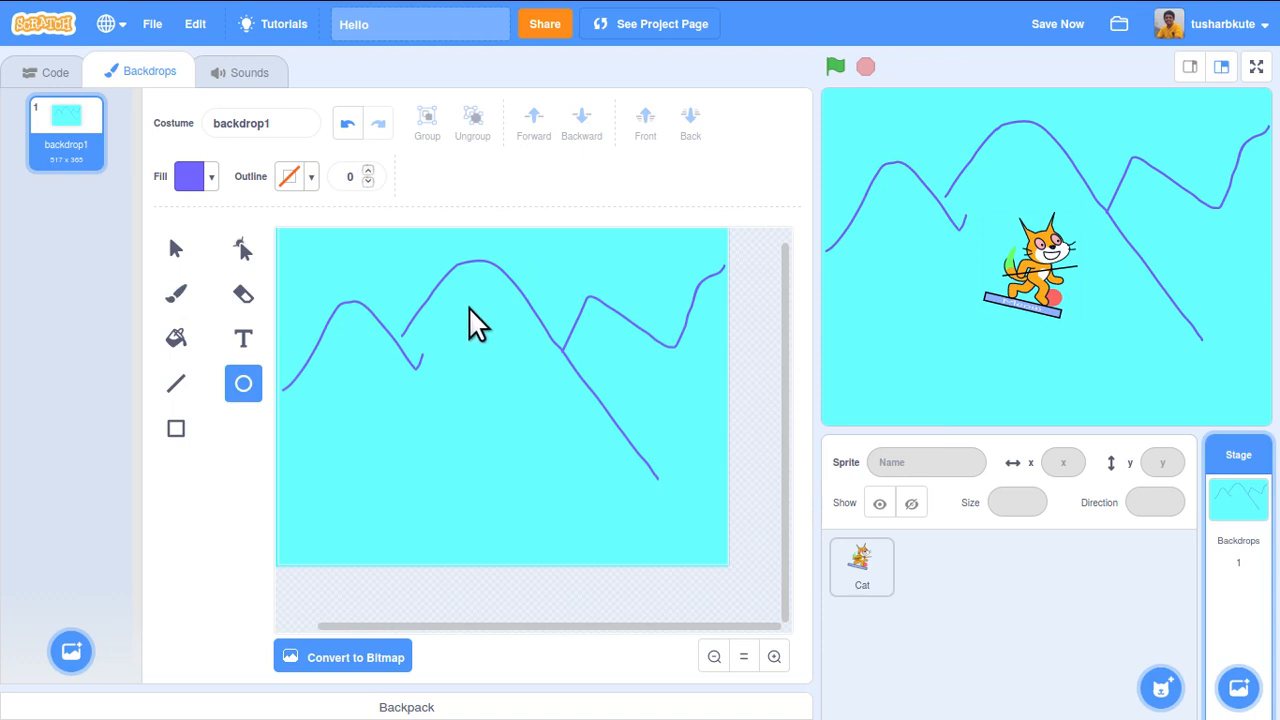
{"action": "left_click_drag", "start_coordinate": [537, 251], "coordinate": [577, 292]}
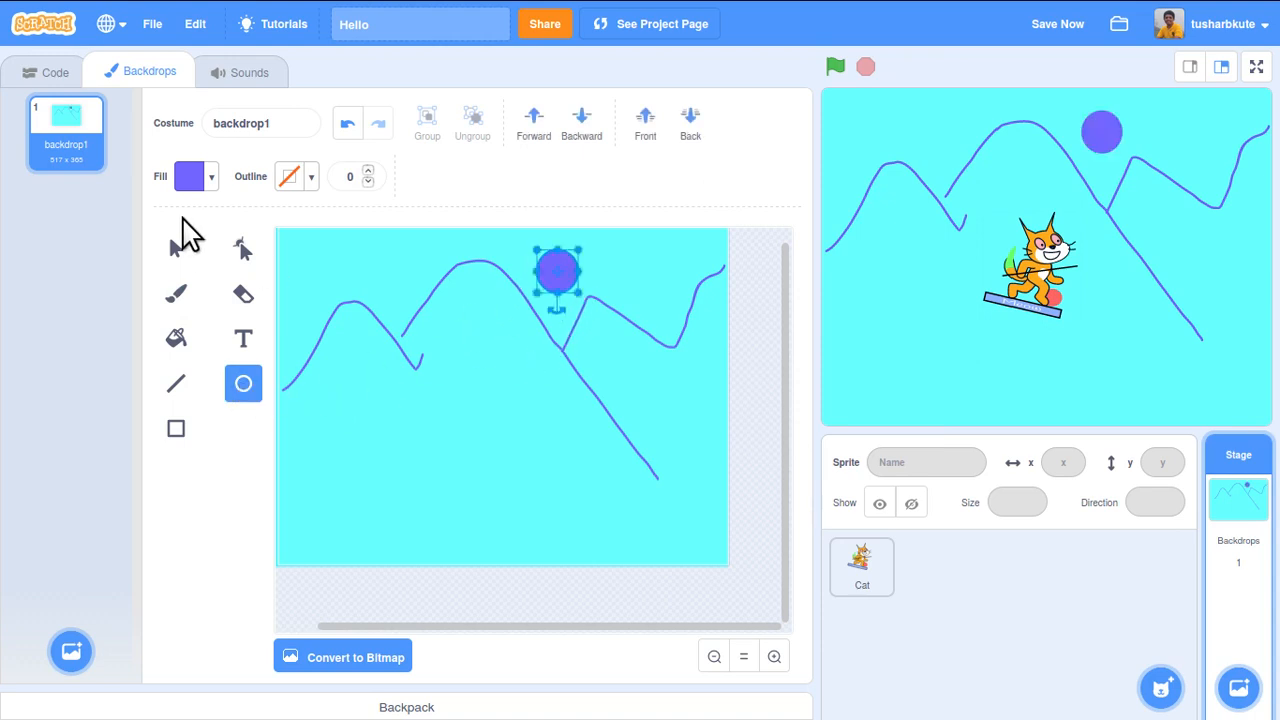
{"action": "left_click", "coordinate": [211, 177]}
{"action": "left_click_drag", "start_coordinate": [201, 248], "coordinate": [125, 248]}
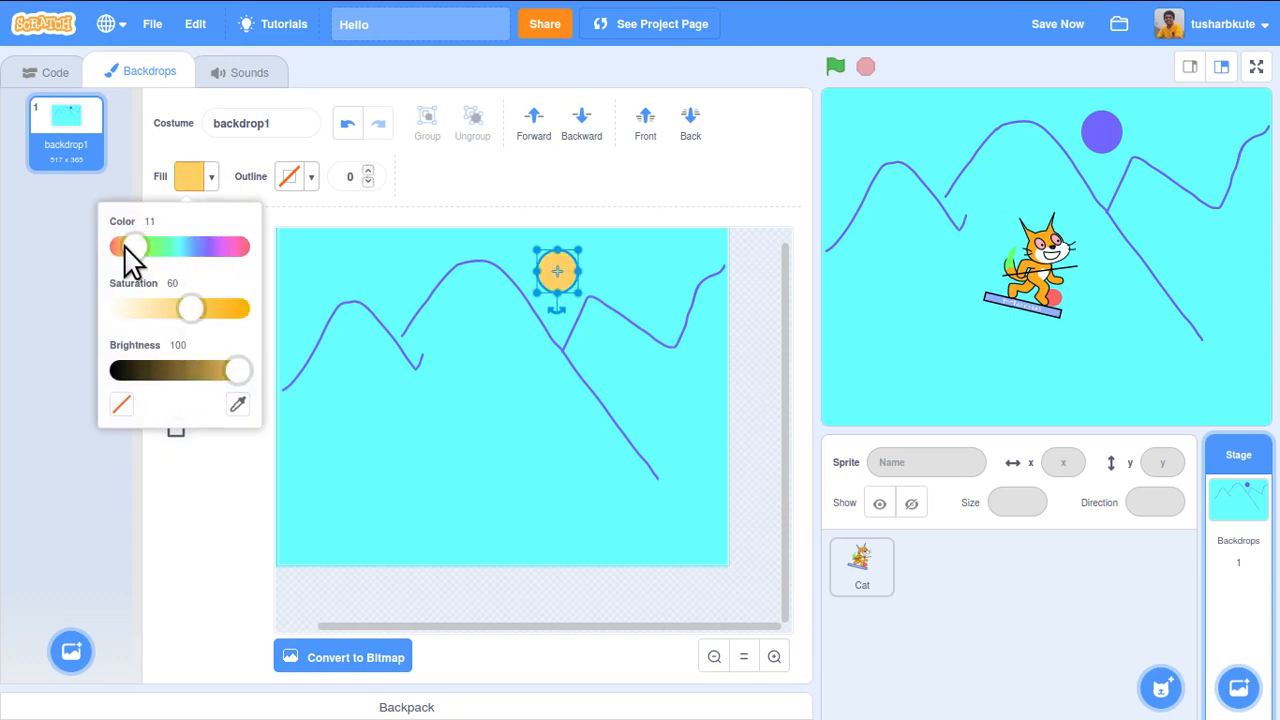
{"action": "left_click", "coordinate": [583, 268]}
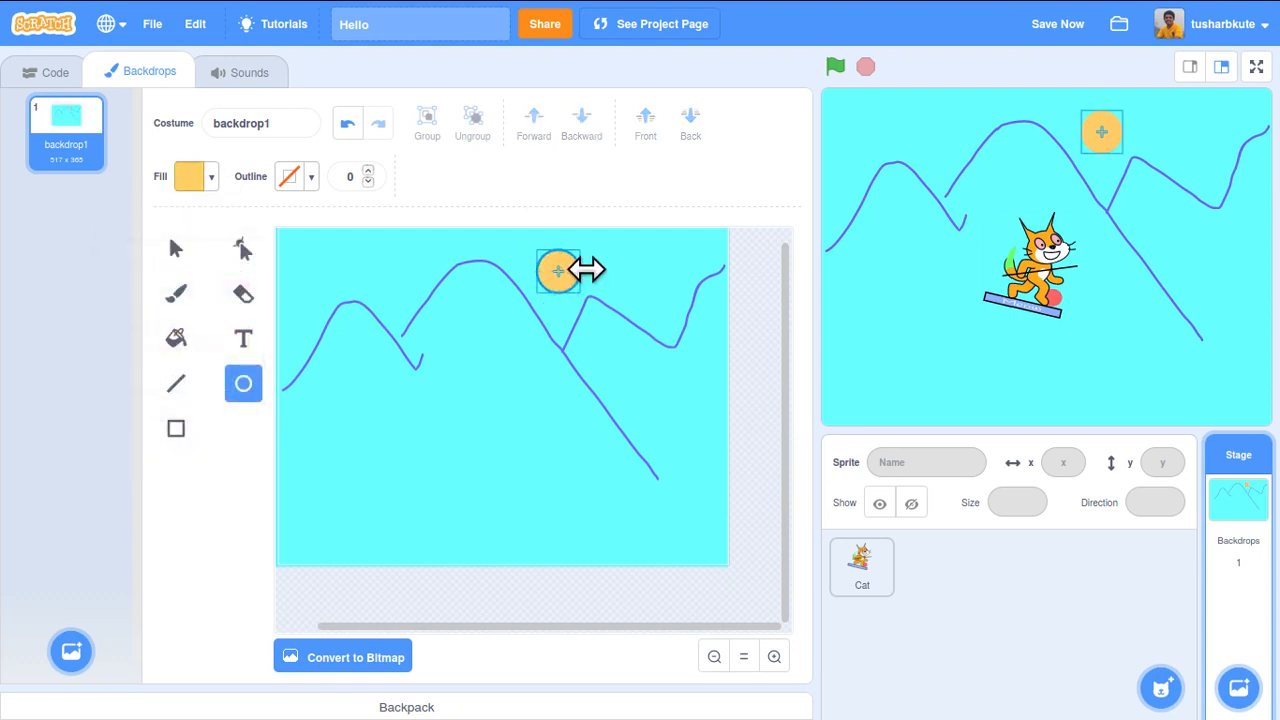
{"action": "left_click", "coordinate": [638, 388]}
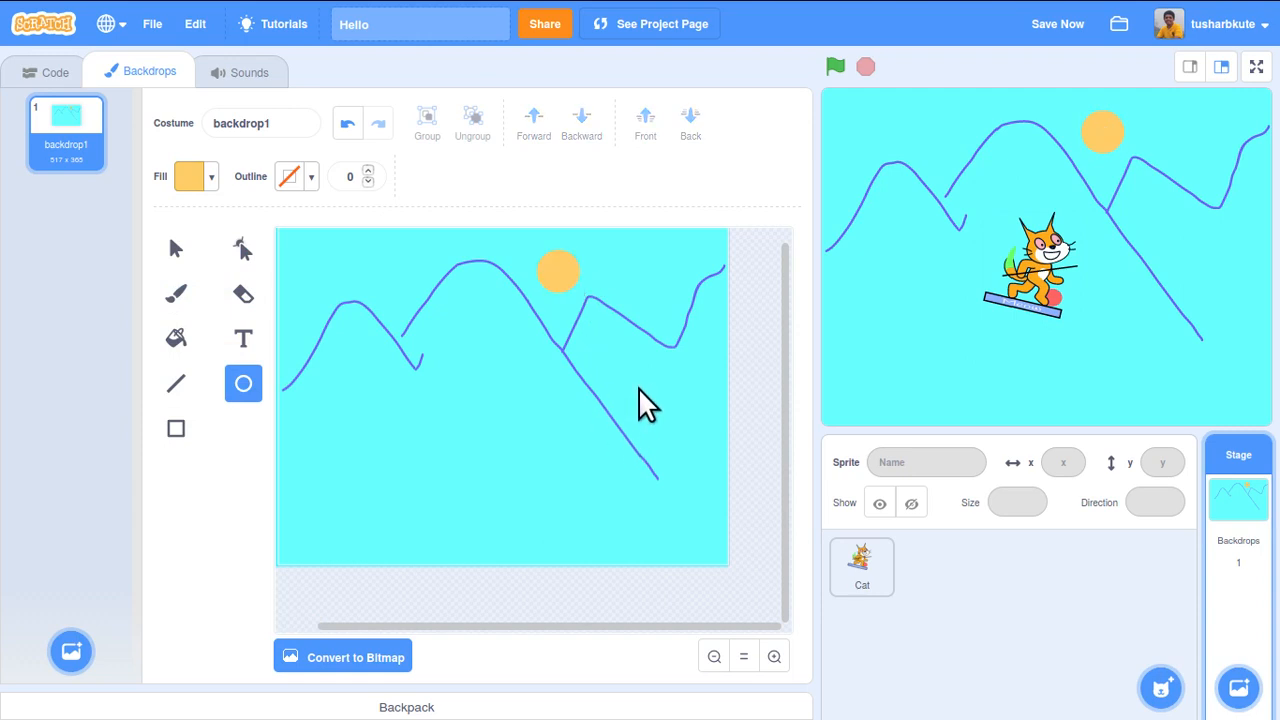